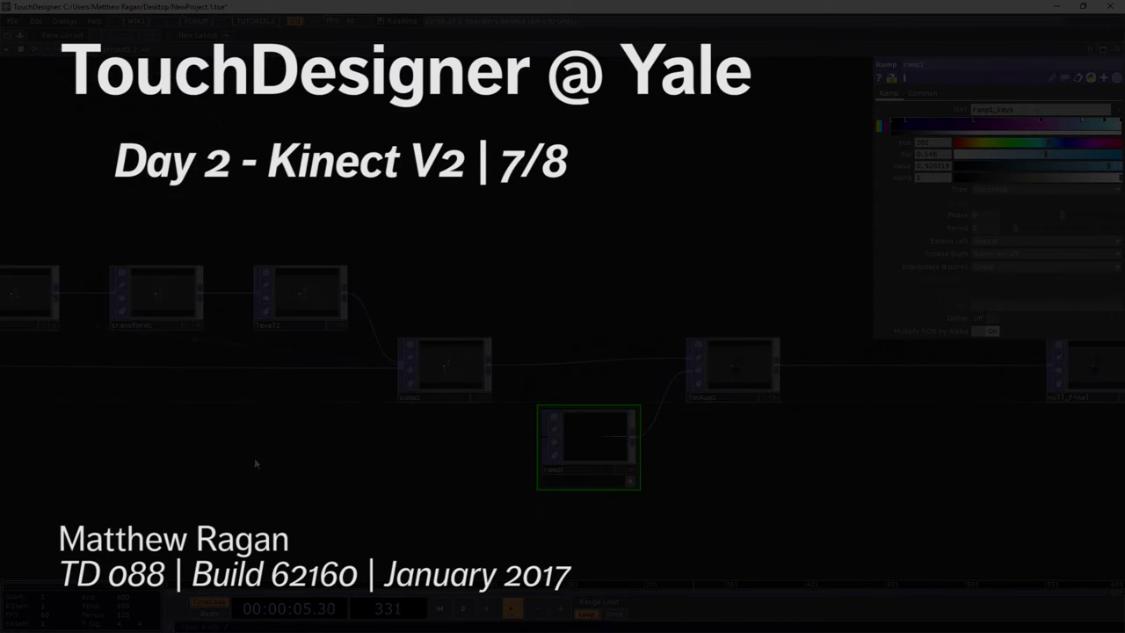
# Step: Brighten the phong1 material's diffuse colour to a grey with a value of 0.259
pyautogui.moveTo(303, 414); pyautogui.dragTo(793, 381)
pyautogui.scroll(-4, 792, 382)
pyautogui.scroll(4, 444, 364)
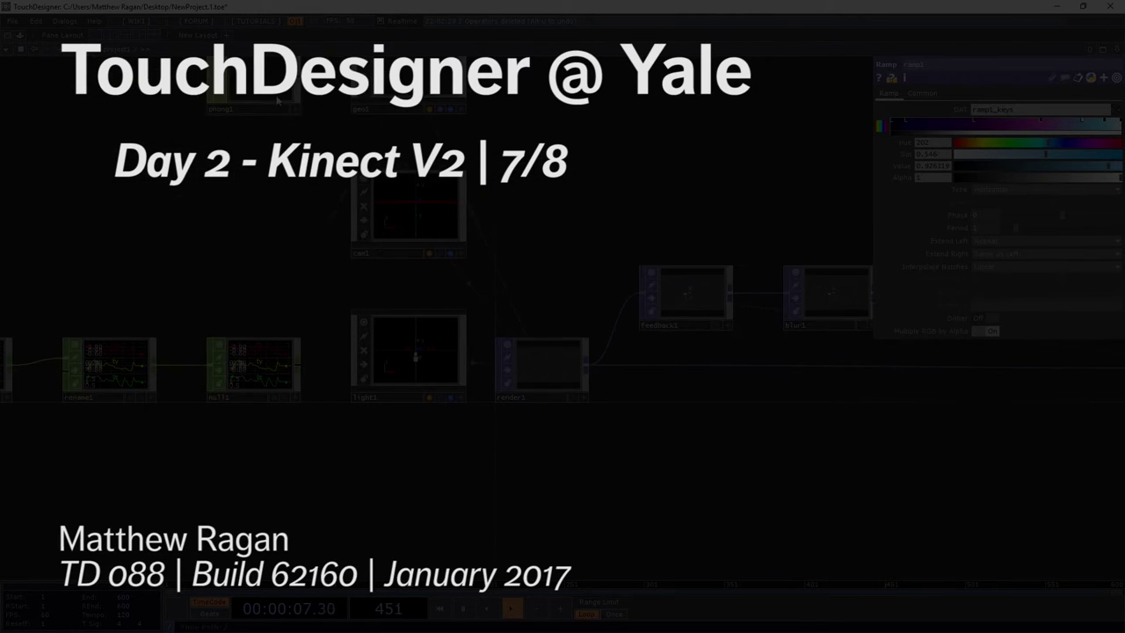
pyautogui.click(278, 101)
pyautogui.moveTo(668, 246); pyautogui.dragTo(165, 268)
pyautogui.scroll(6, 524, 341)
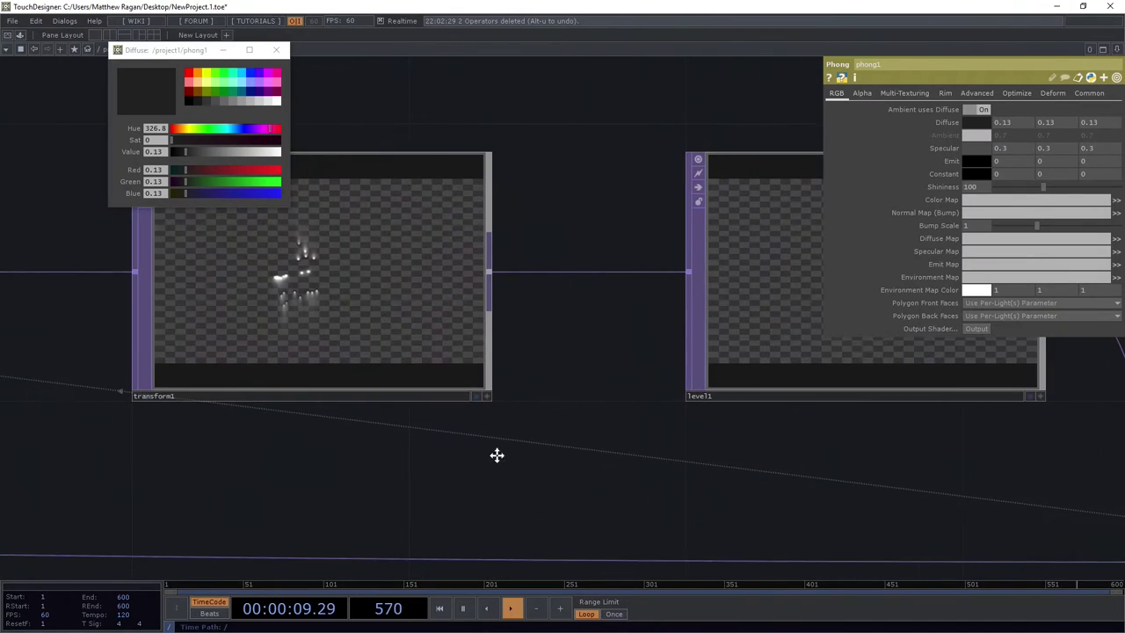
pyautogui.moveTo(498, 456); pyautogui.dragTo(162, 489)
pyautogui.scroll(5, 559, 299)
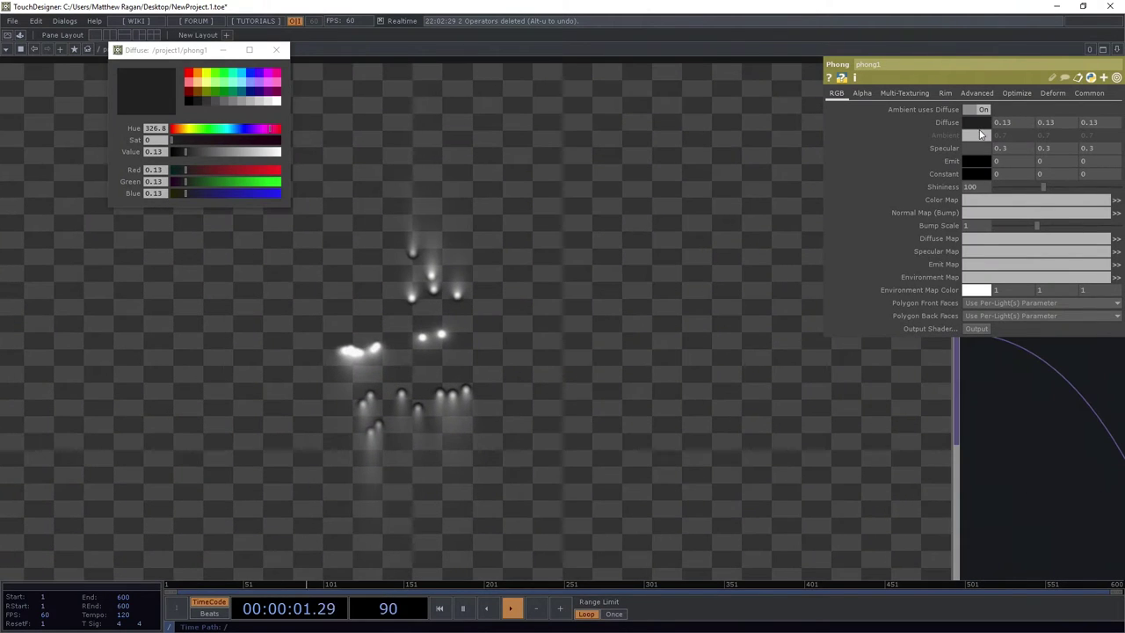
pyautogui.click(979, 124)
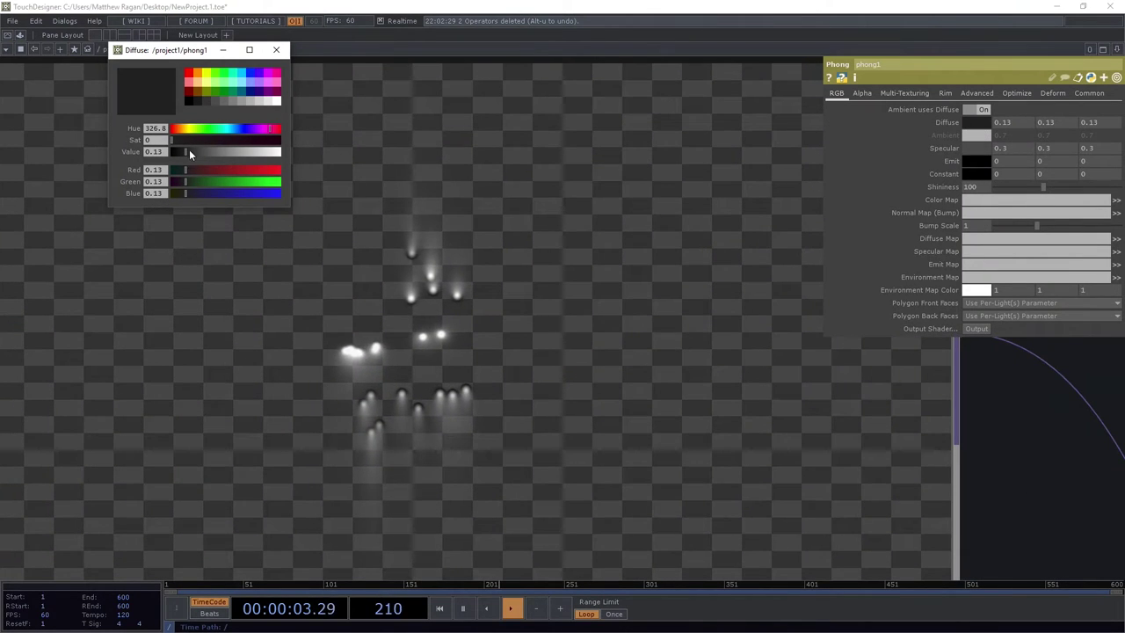
pyautogui.moveTo(185, 152); pyautogui.dragTo(201, 151)
# Step: Fine-tune the phong1 diffuse colour value to 0.249 while checking the lookup1 result
pyautogui.scroll(-3, 543, 343)
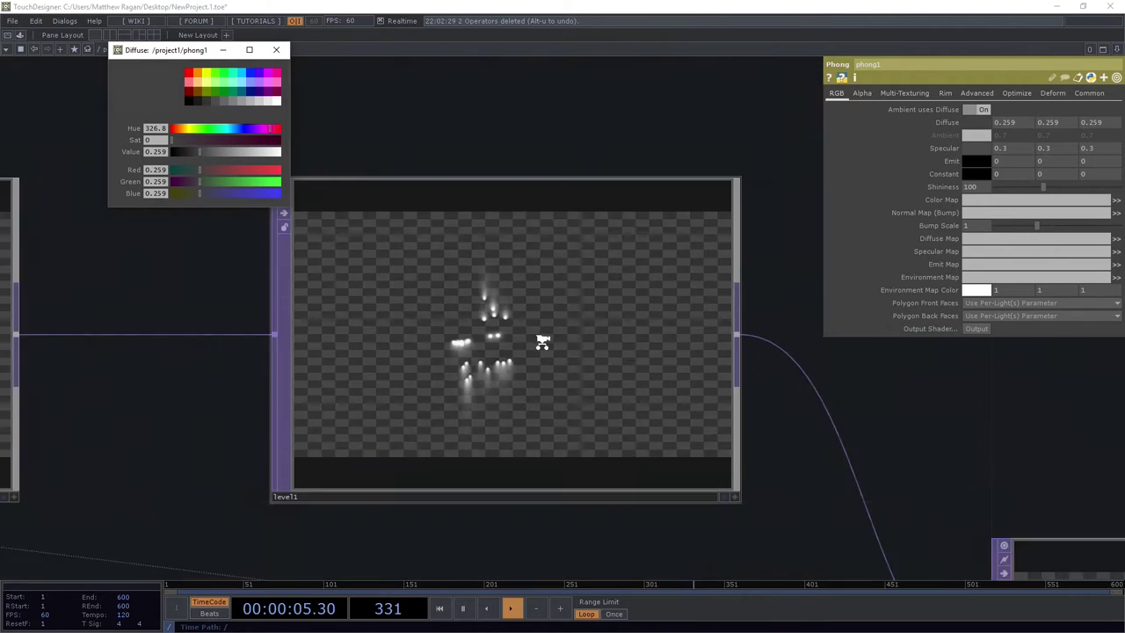
pyautogui.scroll(-4, 543, 343)
pyautogui.moveTo(846, 364); pyautogui.dragTo(274, 232)
pyautogui.scroll(4, 685, 278)
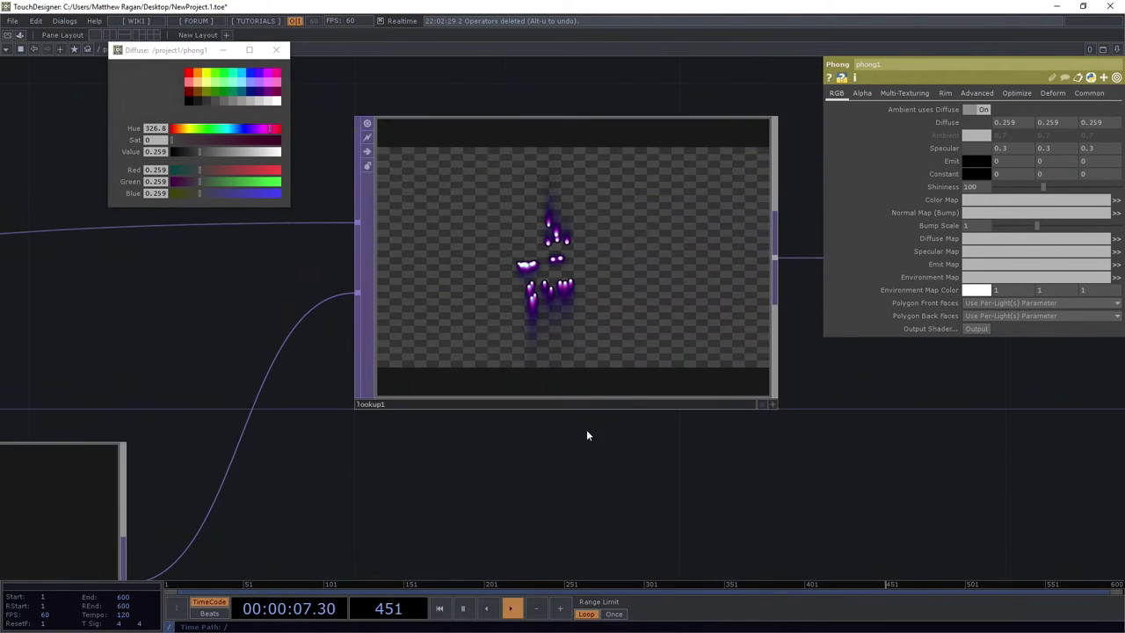
pyautogui.scroll(4, 588, 435)
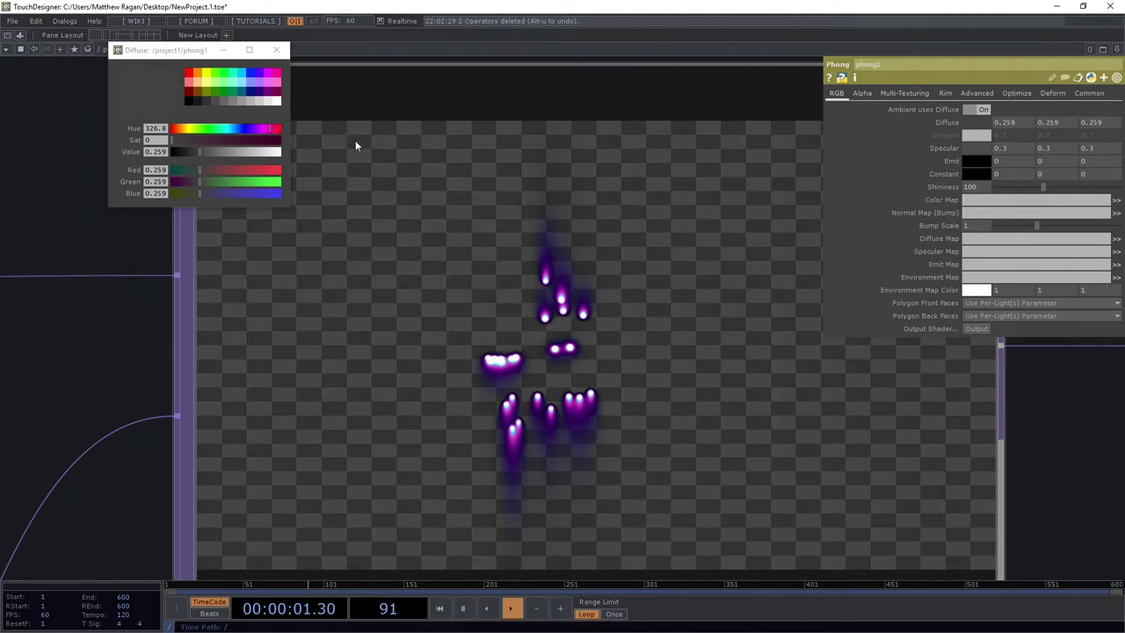
pyautogui.moveTo(212, 151); pyautogui.dragTo(232, 162)
pyautogui.scroll(-10, 497, 220)
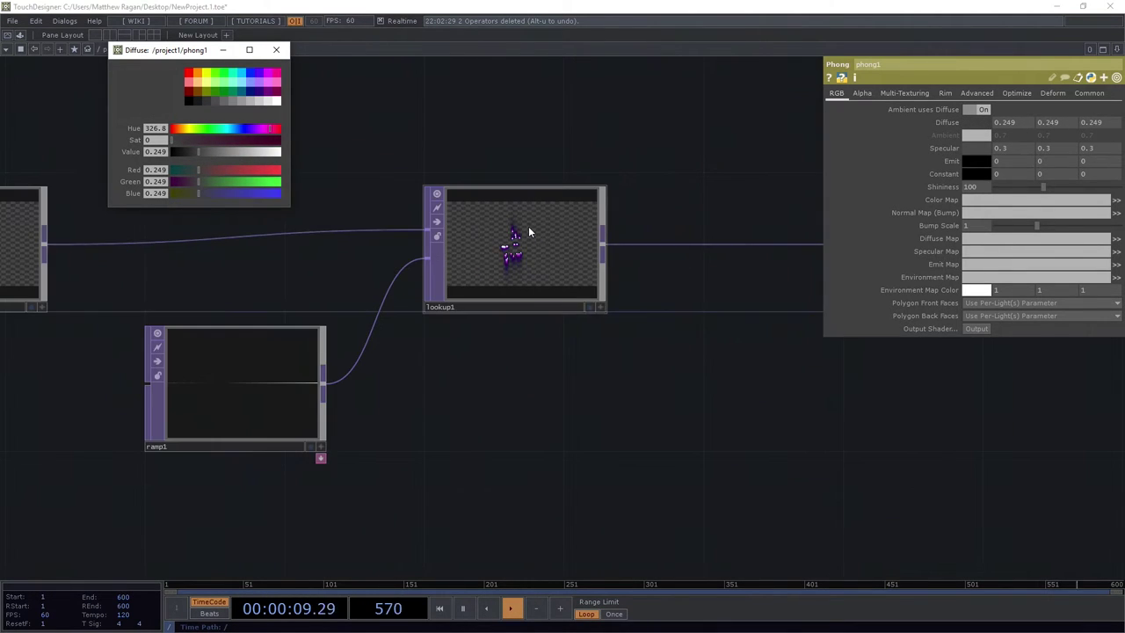
# Step: View the lookup1 output in a separate viewer window and close it again
pyautogui.rightClick(529, 232)
pyautogui.click(562, 216)
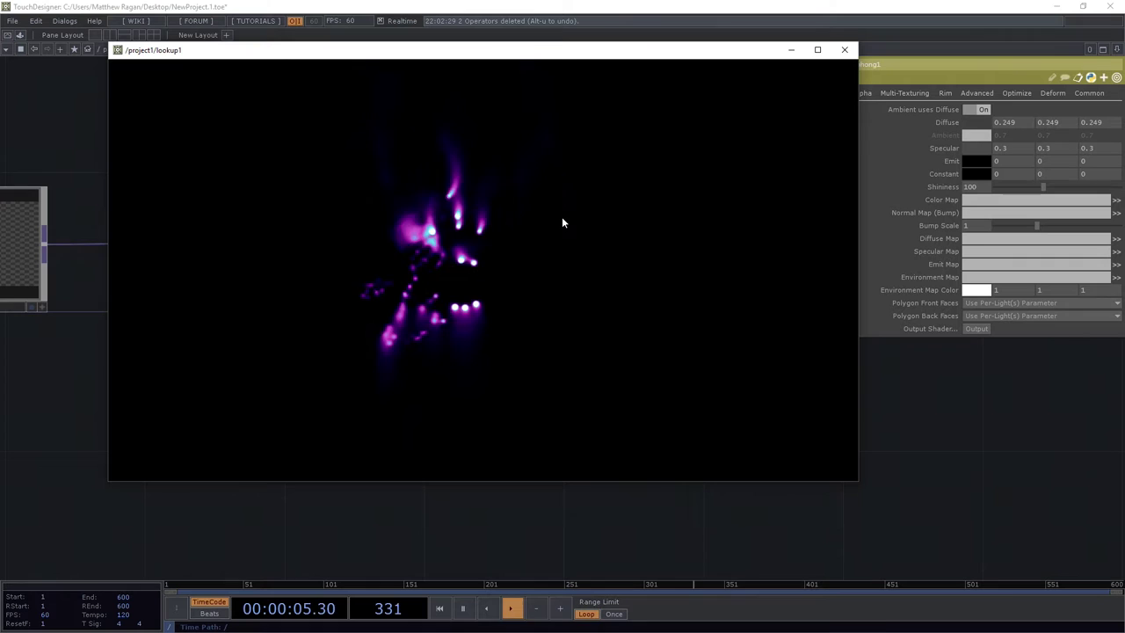
pyautogui.click(852, 53)
pyautogui.moveTo(440, 112); pyautogui.dragTo(560, 250)
pyautogui.scroll(-4, 561, 251)
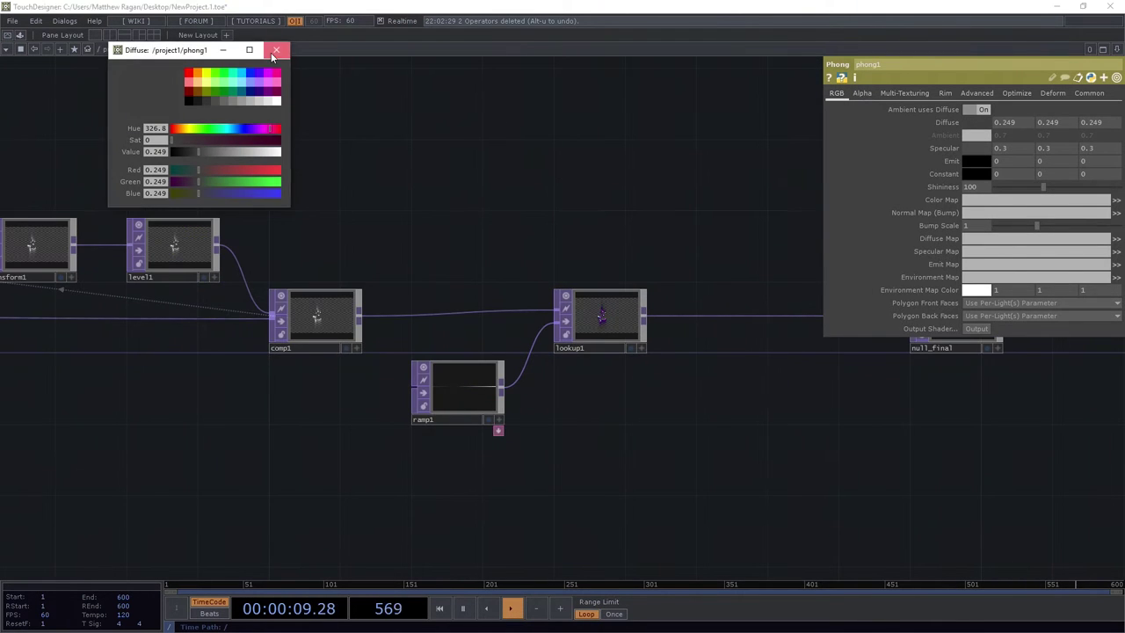
# Step: Close the diffuse colour picker and examine the null_final output up close
pyautogui.click(274, 55)
pyautogui.moveTo(817, 279); pyautogui.dragTo(636, 323)
pyautogui.moveTo(550, 327); pyautogui.dragTo(367, 315)
pyautogui.scroll(4, 430, 318)
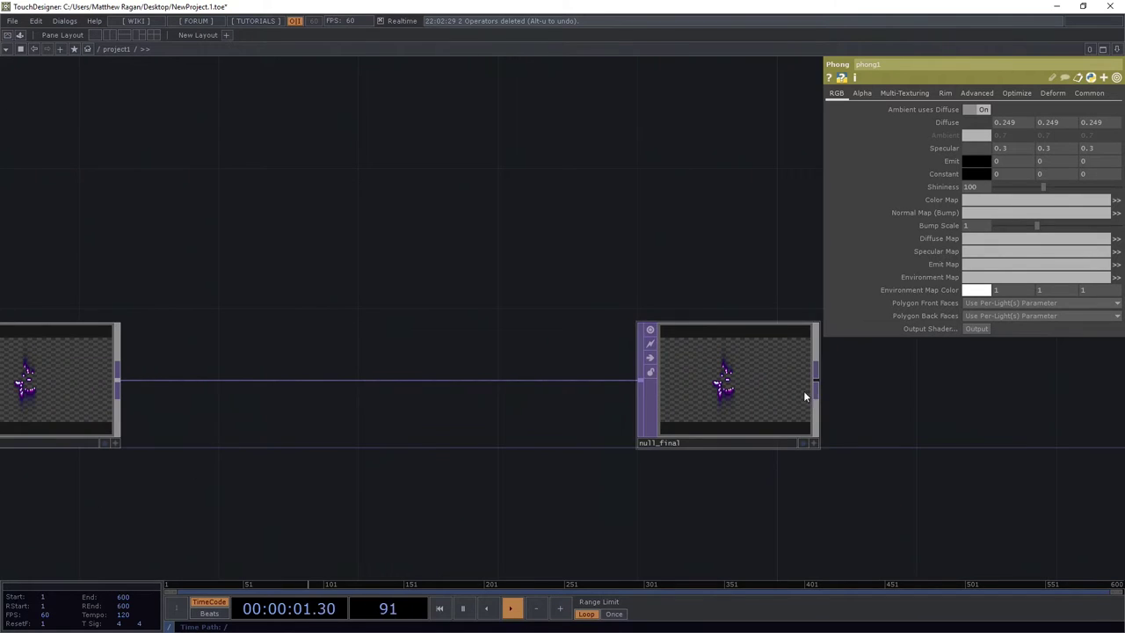
pyautogui.scroll(5, 803, 390)
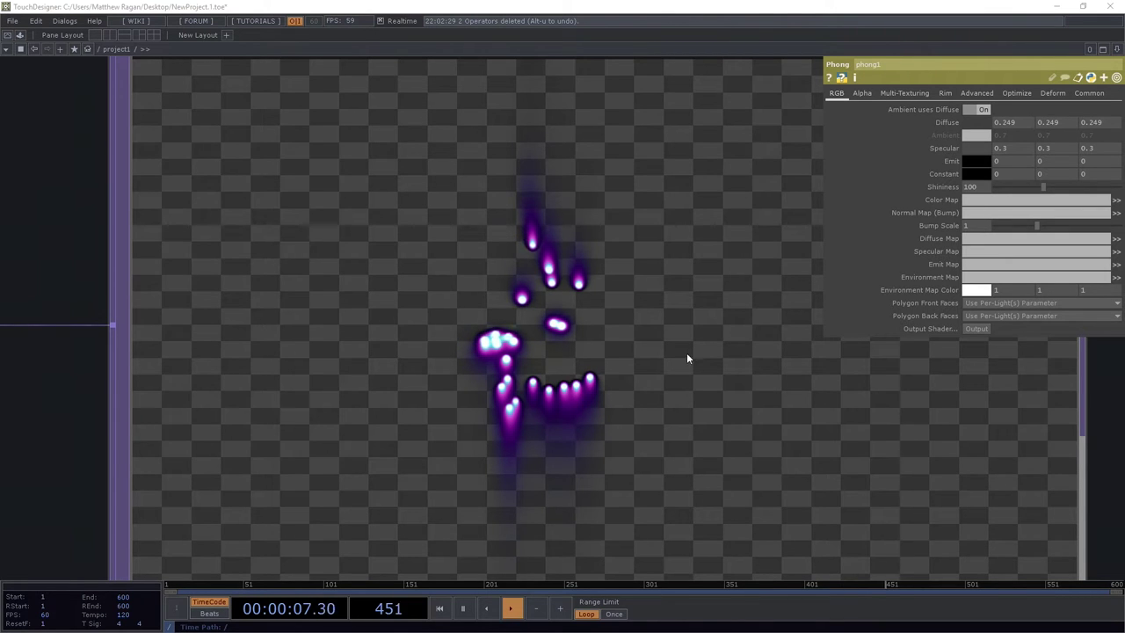
pyautogui.scroll(-2, 616, 317)
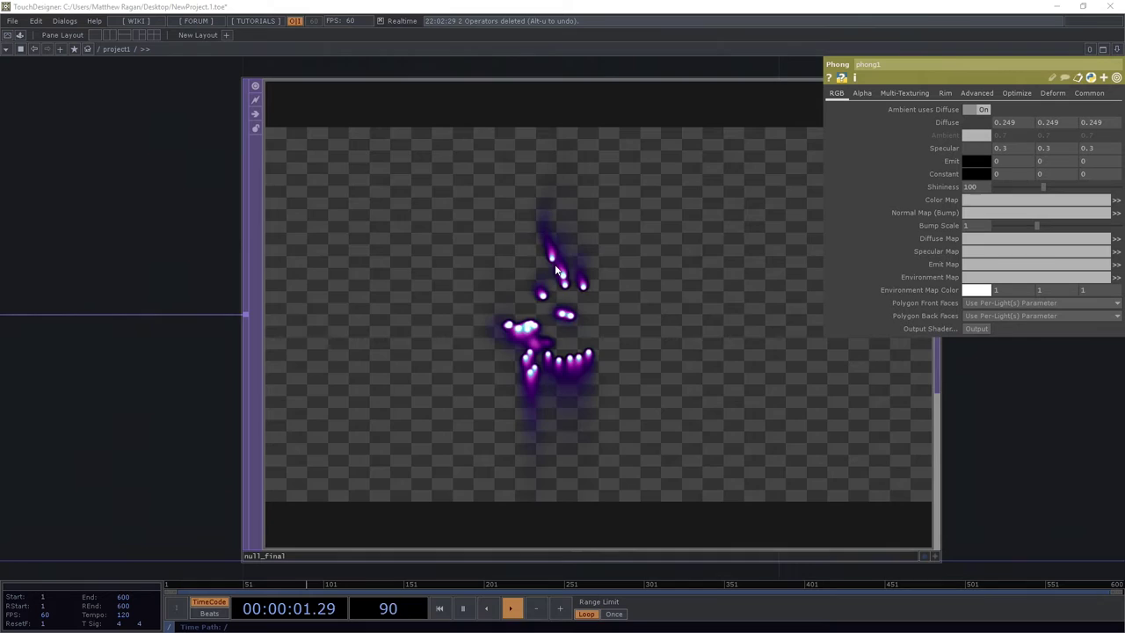
pyautogui.scroll(-4, 555, 270)
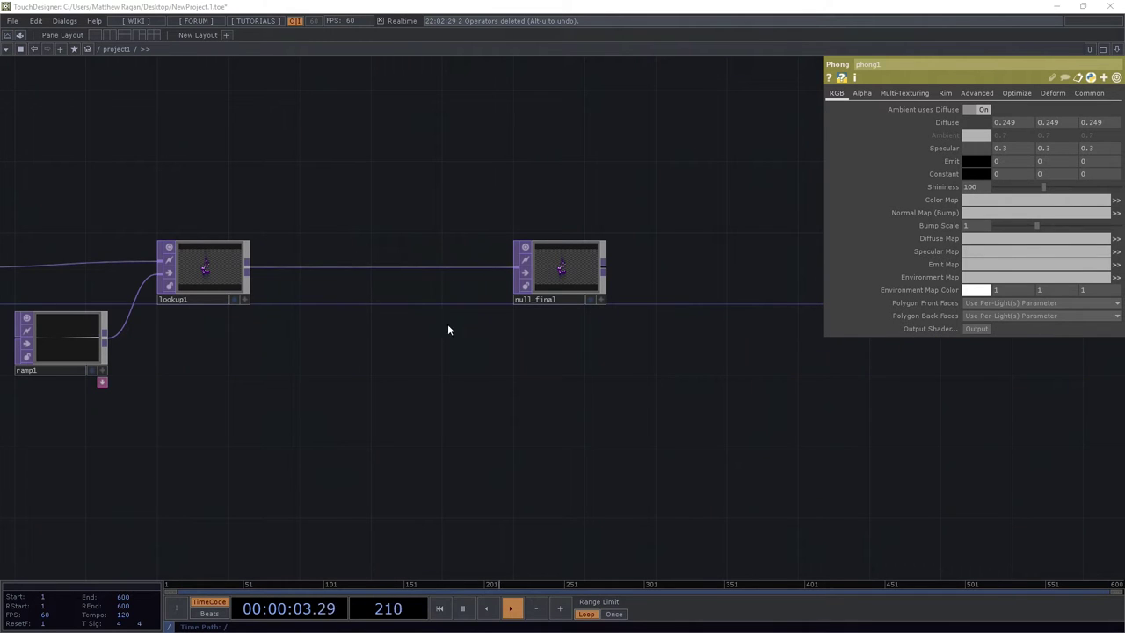
# Step: Insert a Displace TOP on the wire between lookup1 and null_final
pyautogui.rightClick(406, 267)
pyautogui.click(428, 257)
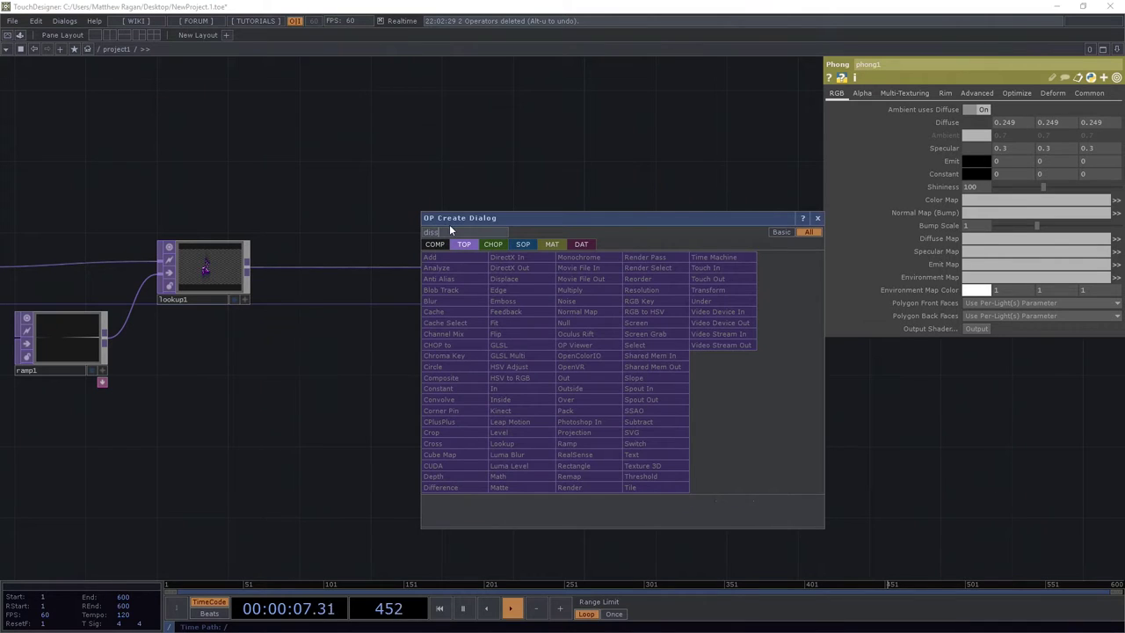
pyautogui.write('diss')
pyautogui.press('BackSpace')
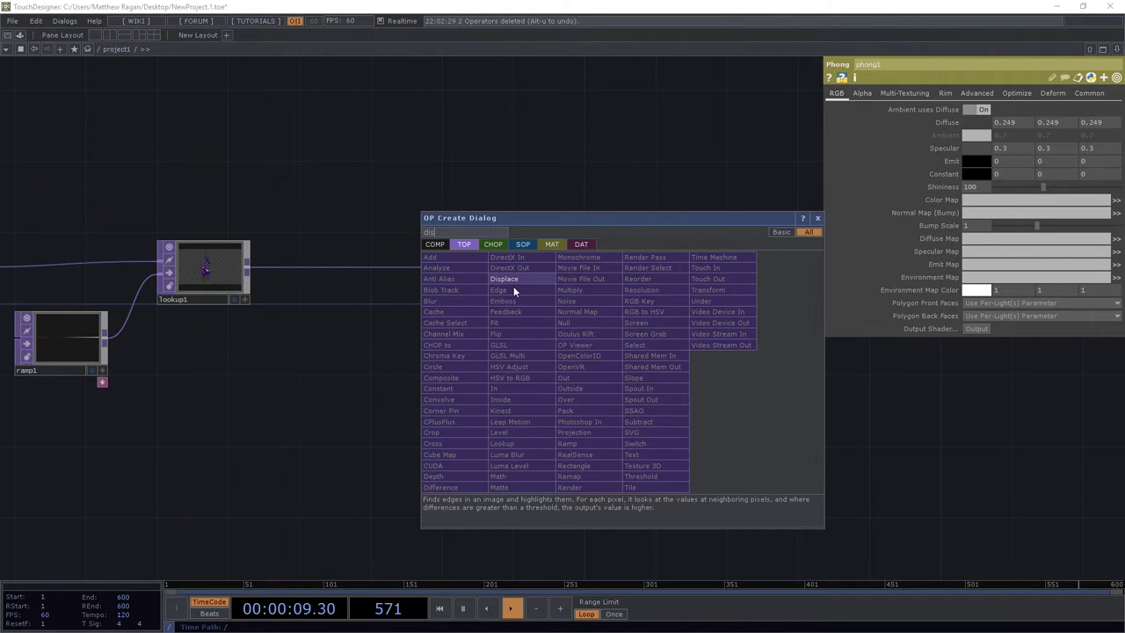
pyautogui.click(520, 279)
pyautogui.scroll(5, 414, 299)
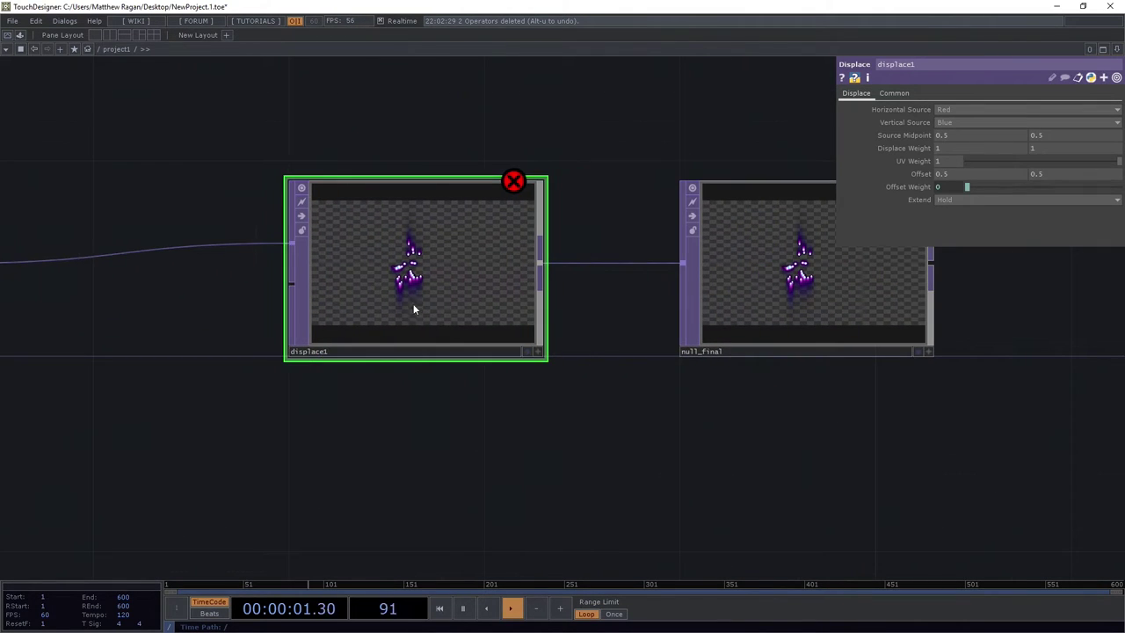
# Step: Move null_final farther along the chain to leave more space after displace1
pyautogui.moveTo(500, 414); pyautogui.dragTo(736, 387)
pyautogui.scroll(-4, 356, 355)
pyautogui.moveTo(389, 408); pyautogui.dragTo(203, 412)
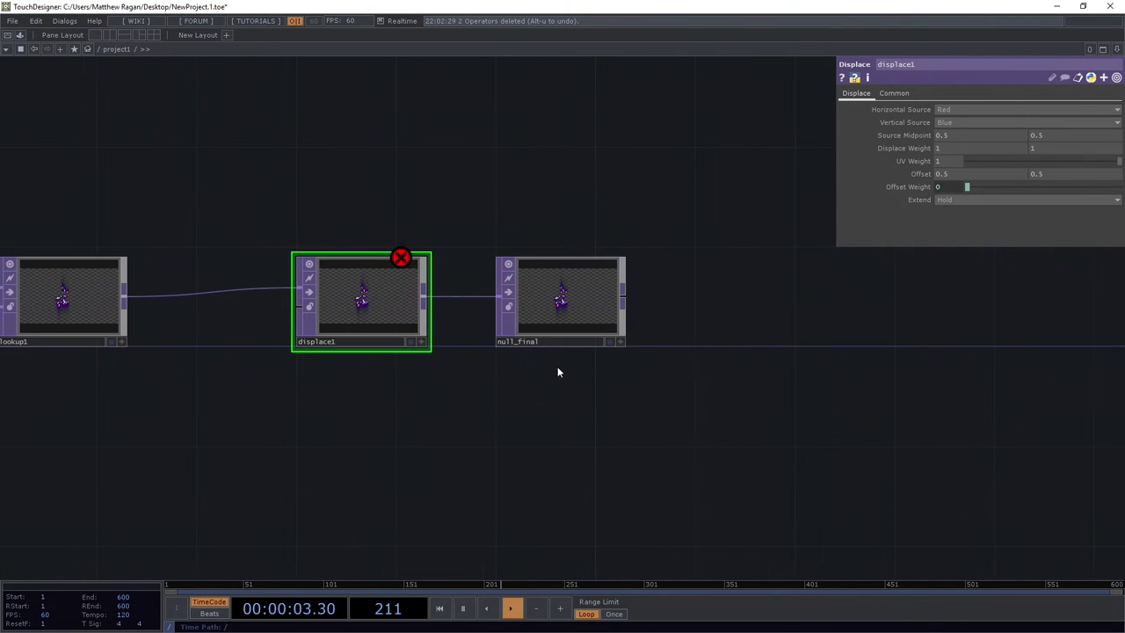
pyautogui.moveTo(547, 311); pyautogui.dragTo(645, 304)
pyautogui.moveTo(395, 376); pyautogui.dragTo(645, 367)
pyautogui.scroll(2, 542, 297)
pyautogui.moveTo(428, 417); pyautogui.dragTo(799, 415)
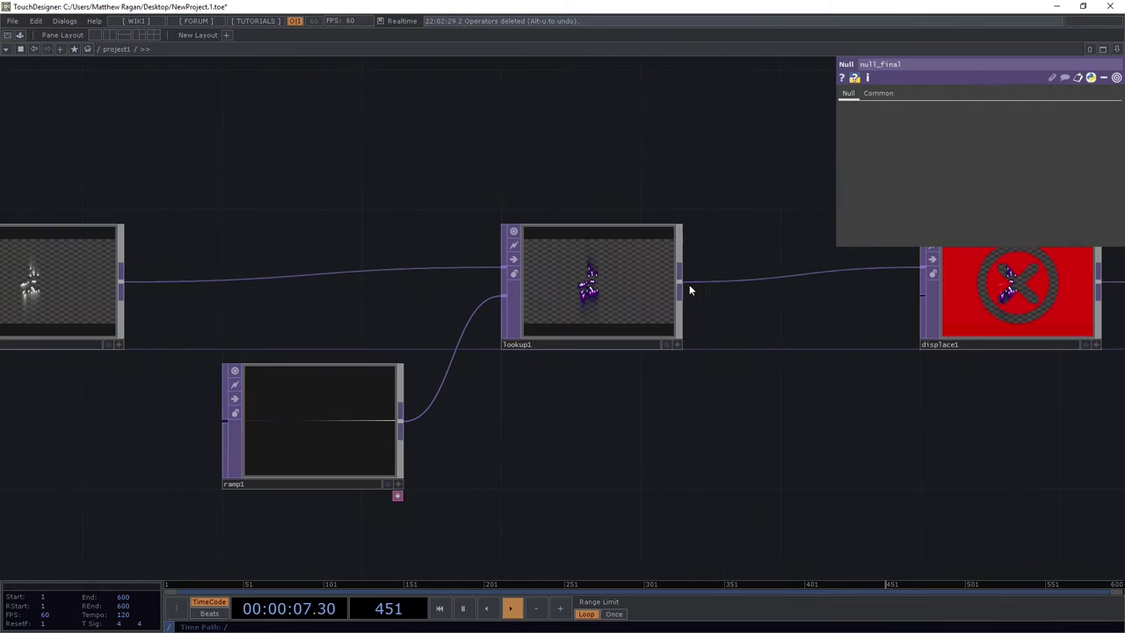
# Step: Add a Ramp TOP to the network and place it below the wire between lookup1 and displace1
pyautogui.scroll(4, 631, 250)
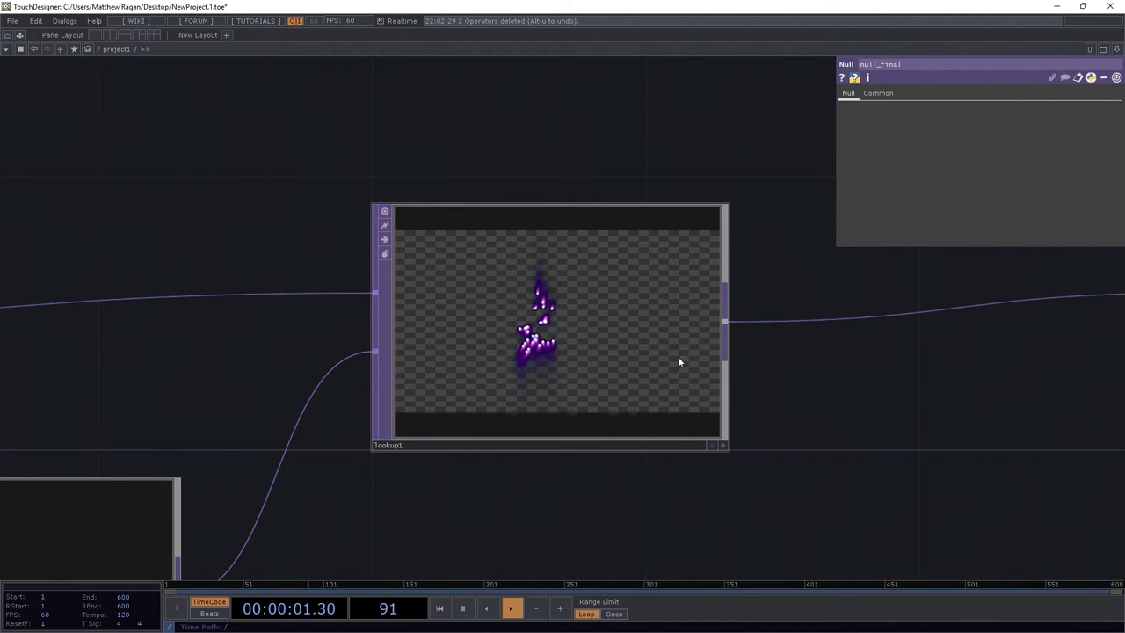
pyautogui.hscroll(6, 557, 407)
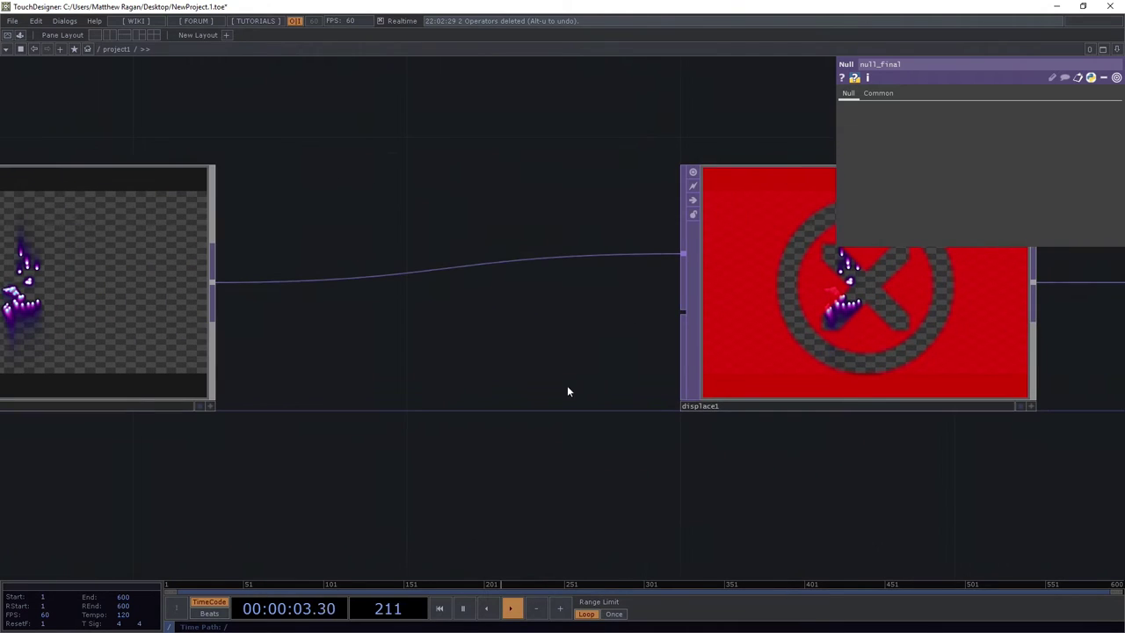
pyautogui.moveTo(528, 361); pyautogui.dragTo(439, 277)
pyautogui.scroll(-4, 440, 277)
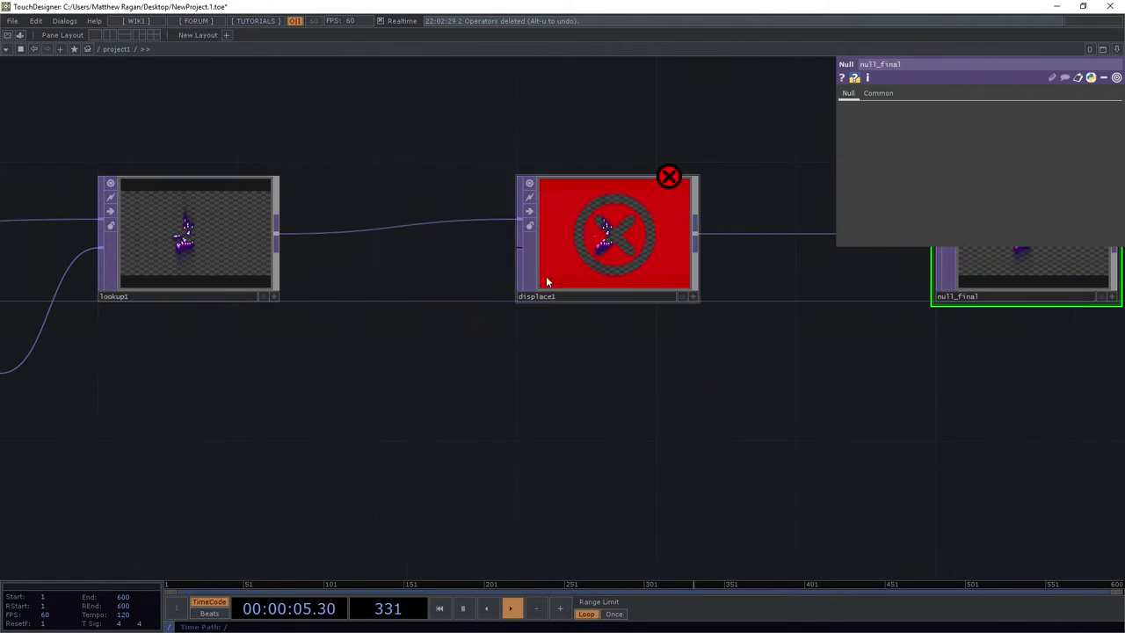
pyautogui.press('Tab')
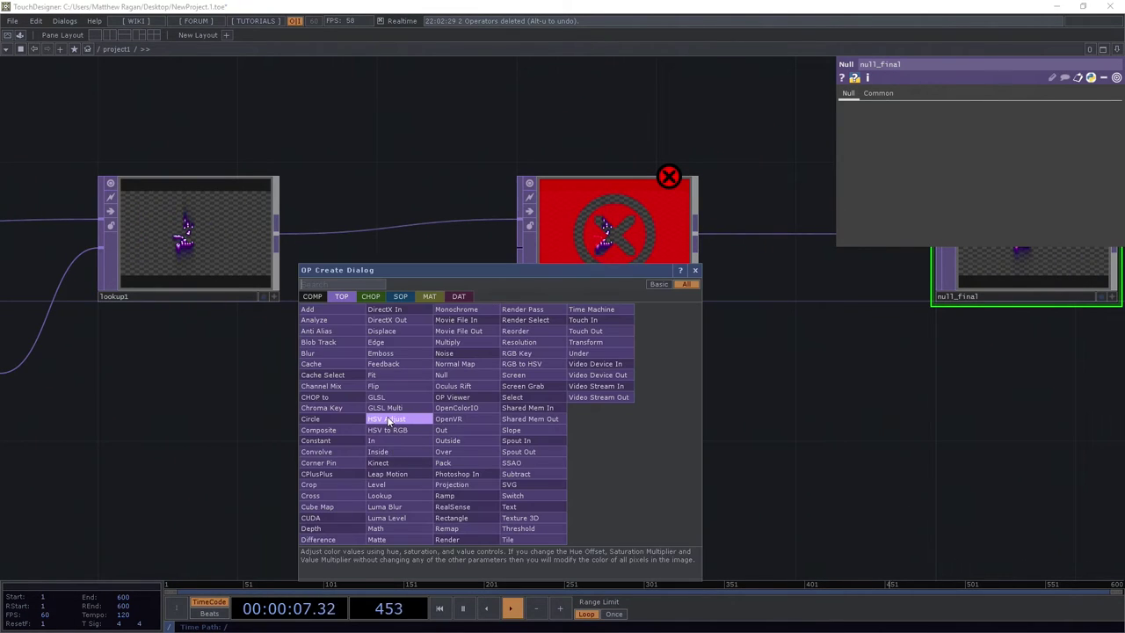
pyautogui.write('ram')
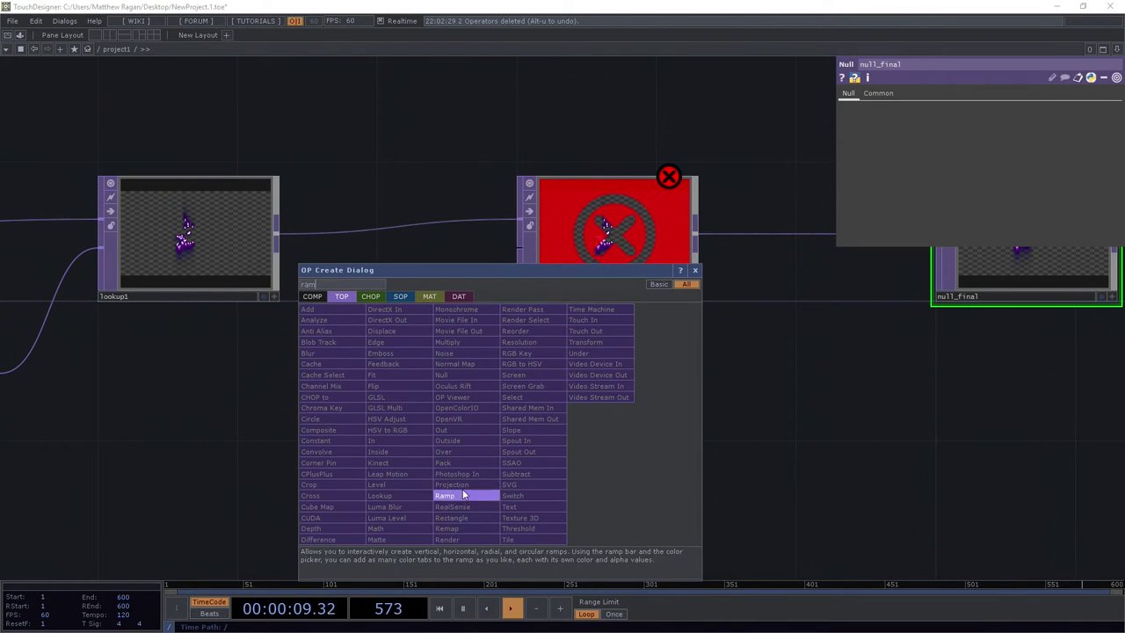
pyautogui.click(471, 497)
pyautogui.click(467, 272)
pyautogui.scroll(2, 466, 272)
pyautogui.moveTo(457, 316); pyautogui.dragTo(457, 470)
# Step: Connect the new ramp to the second input of displace1 and move displace1 closer to null_final
pyautogui.moveTo(594, 418); pyautogui.dragTo(539, 240)
pyautogui.moveTo(804, 404); pyautogui.dragTo(451, 379)
pyautogui.scroll(-4, 450, 378)
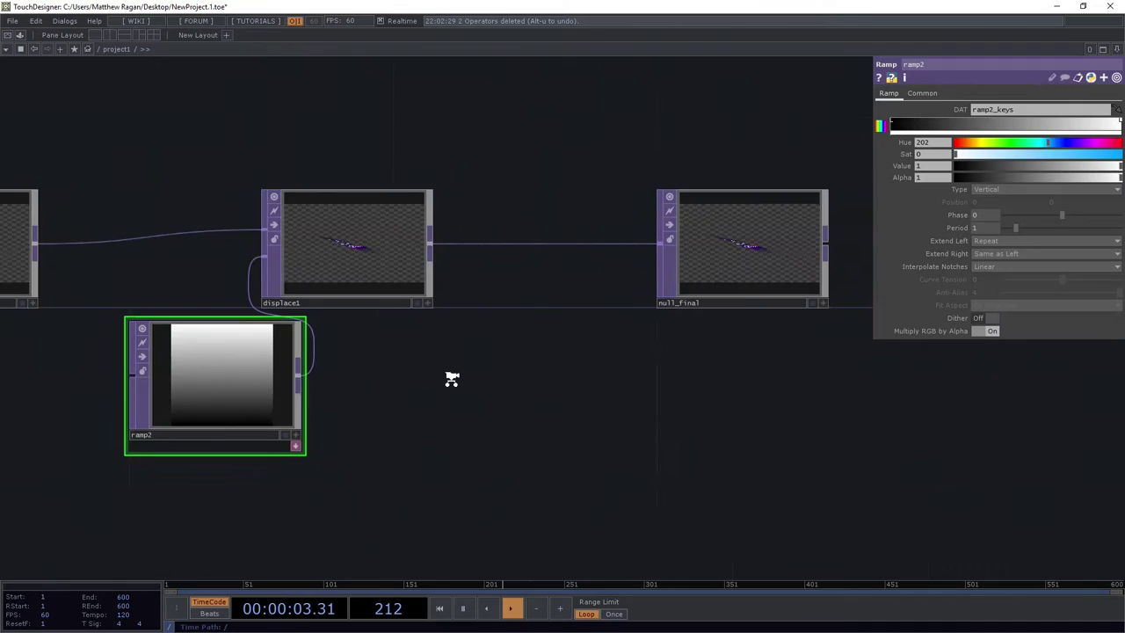
pyautogui.moveTo(404, 309); pyautogui.dragTo(497, 311)
# Step: Open the displace1 output in its own viewer window and move that window clear of the parameters
pyautogui.scroll(5, 497, 311)
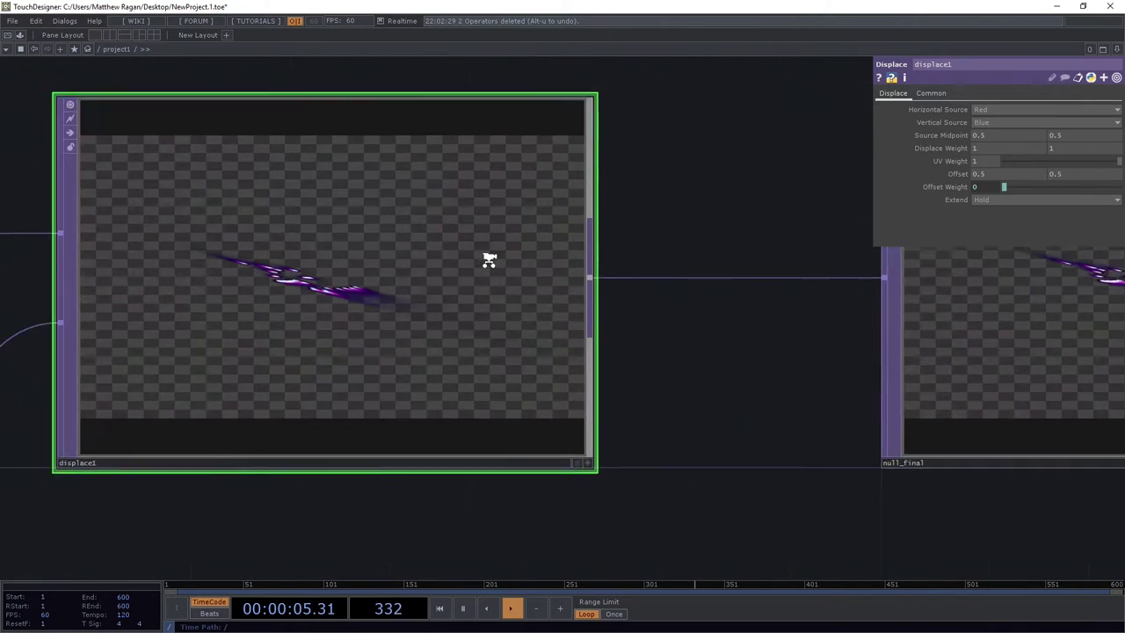
pyautogui.scroll(-1, 341, 289)
pyautogui.rightClick(379, 265)
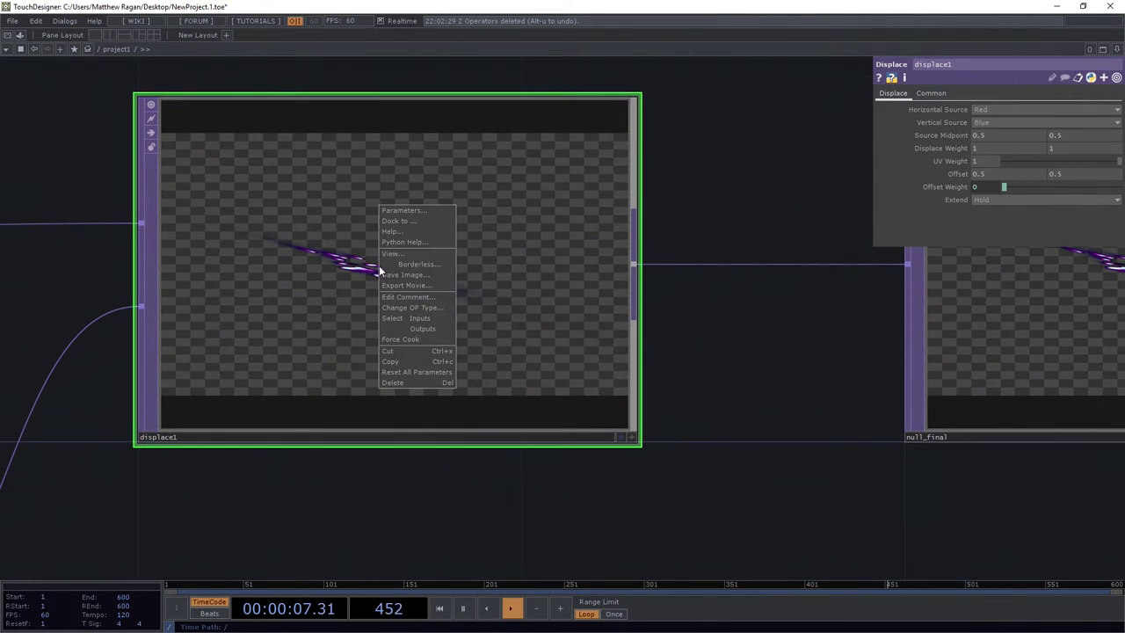
pyautogui.click(406, 252)
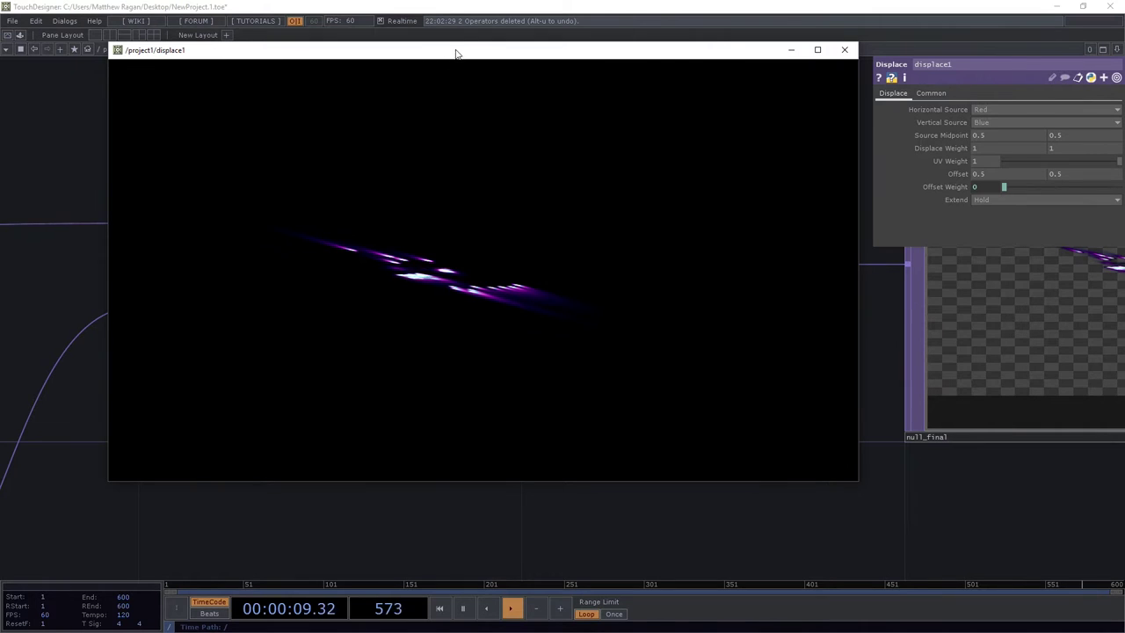
pyautogui.moveTo(454, 51); pyautogui.dragTo(391, 17)
pyautogui.scroll(3, 411, 517)
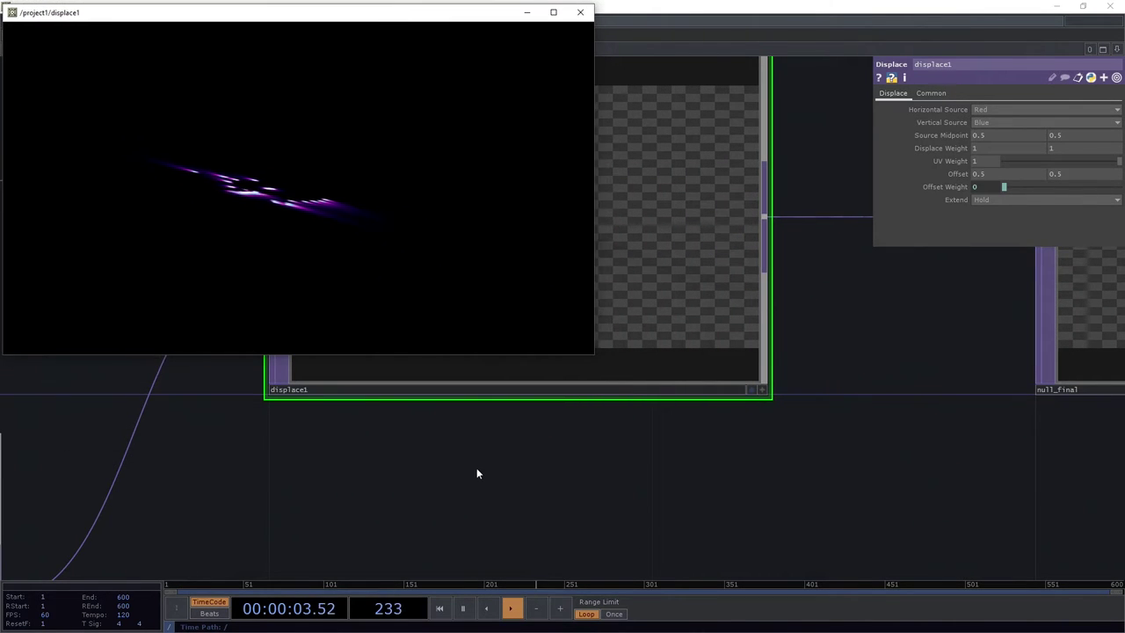
# Step: Set the ramp2 type to Horizontal
pyautogui.scroll(-2, 476, 467)
pyautogui.moveTo(476, 468); pyautogui.dragTo(604, 259)
pyautogui.scroll(-3, 842, 499)
pyautogui.moveTo(844, 501); pyautogui.dragTo(947, 517)
pyautogui.click(590, 484)
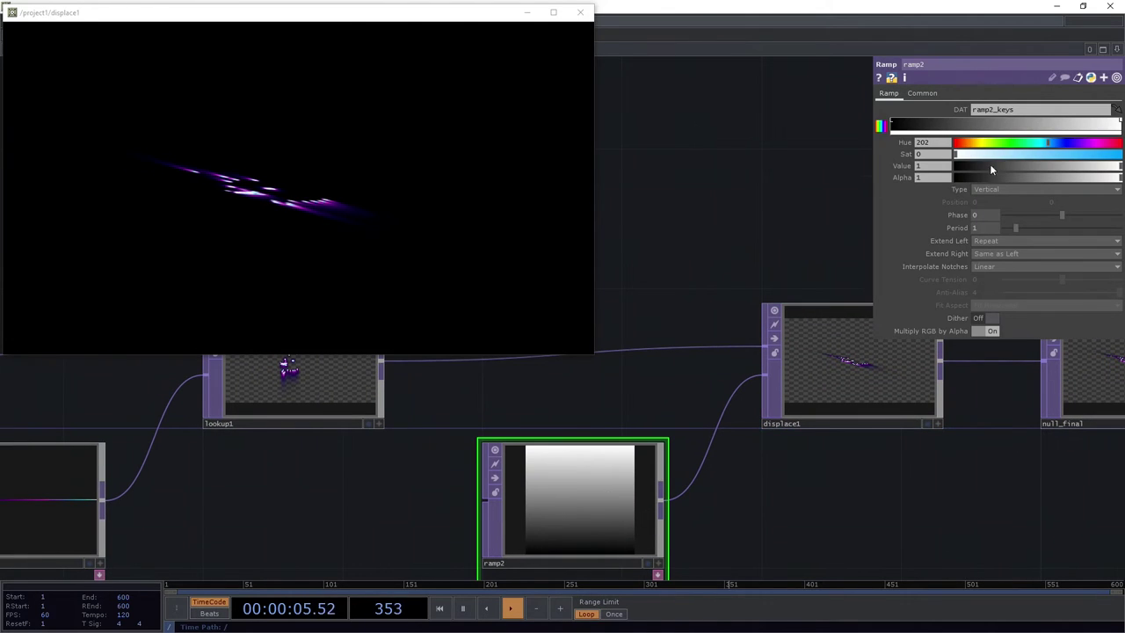
pyautogui.click(1035, 188)
pyautogui.click(998, 212)
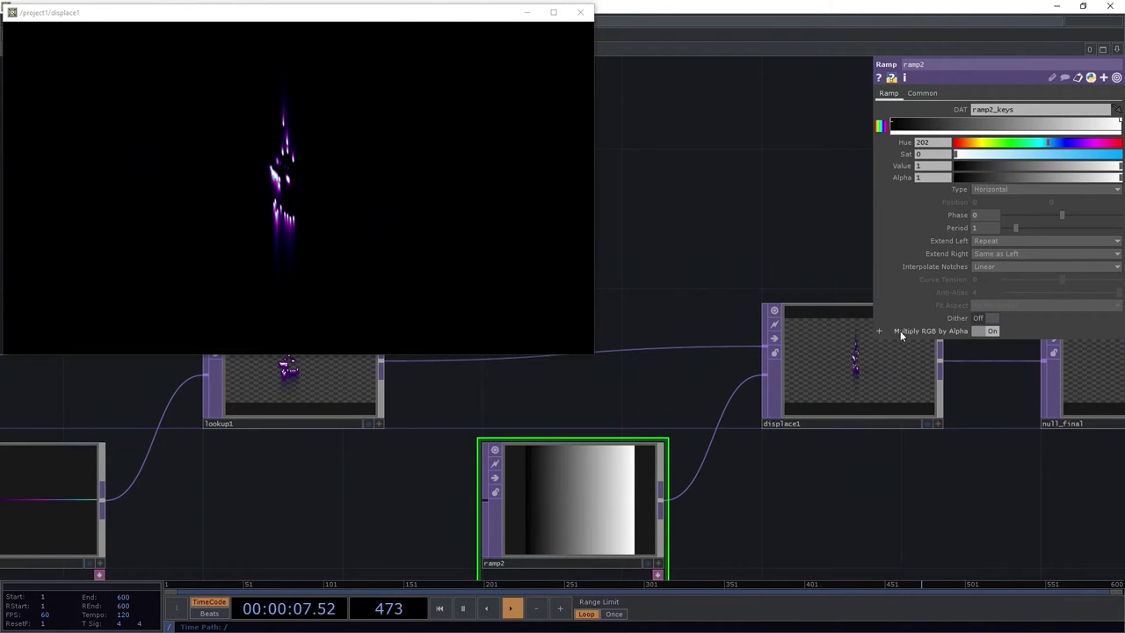
# Step: Set both Displace Weight values of displace1 to 0
pyautogui.scroll(4, 875, 398)
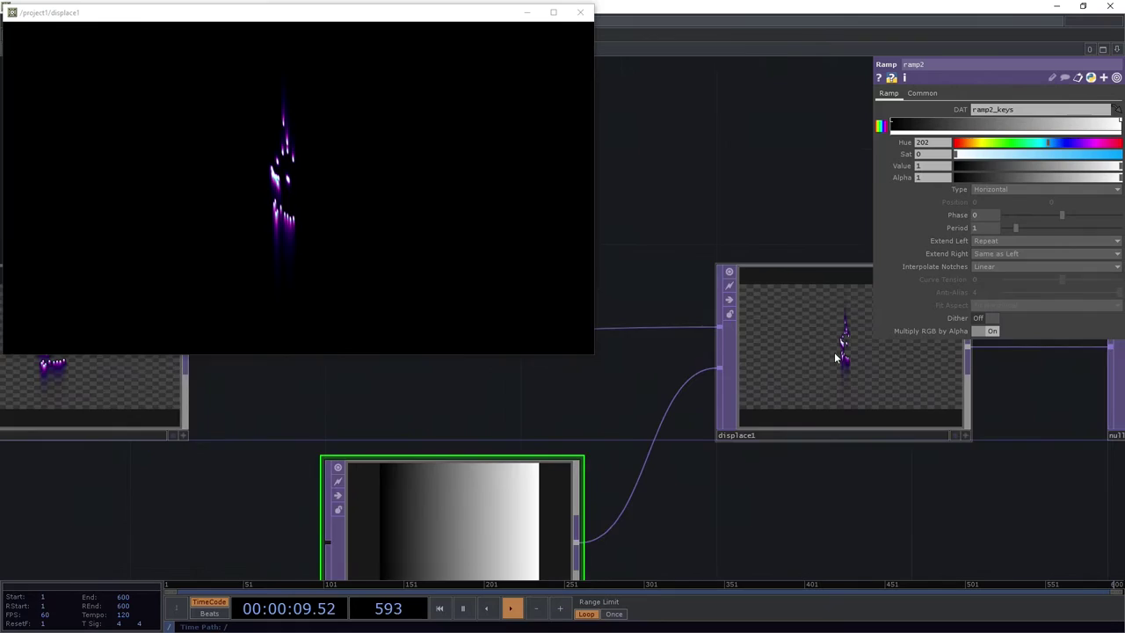
pyautogui.click(888, 330)
pyautogui.click(996, 148)
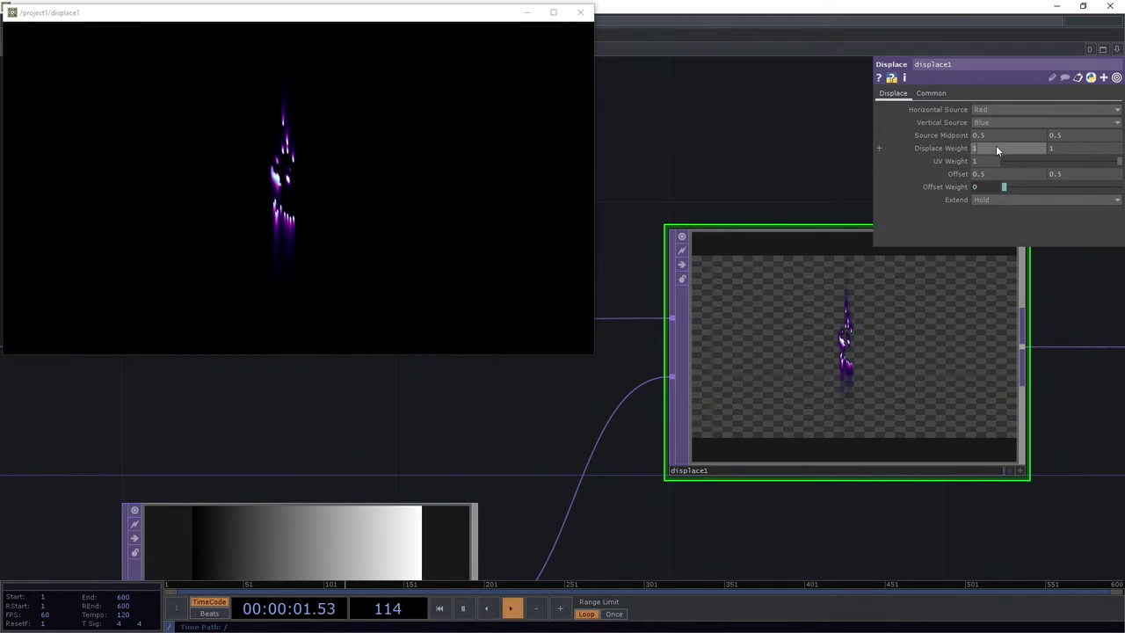
pyautogui.write('0')
pyautogui.press('Return')
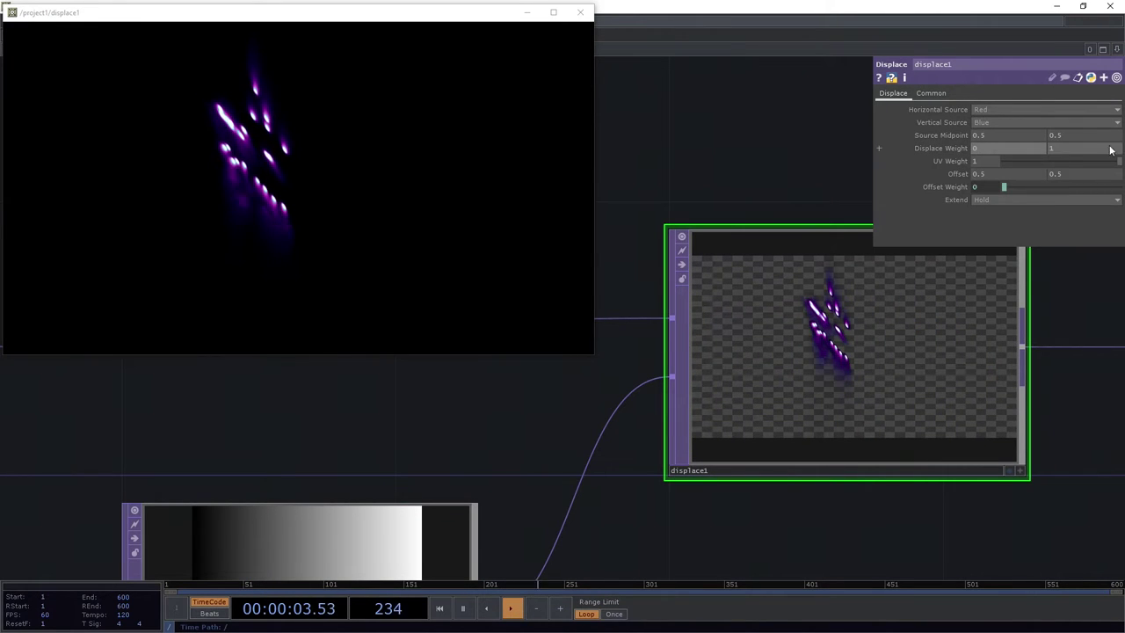
pyautogui.moveTo(1104, 148); pyautogui.dragTo(939, 147)
pyautogui.write('0')
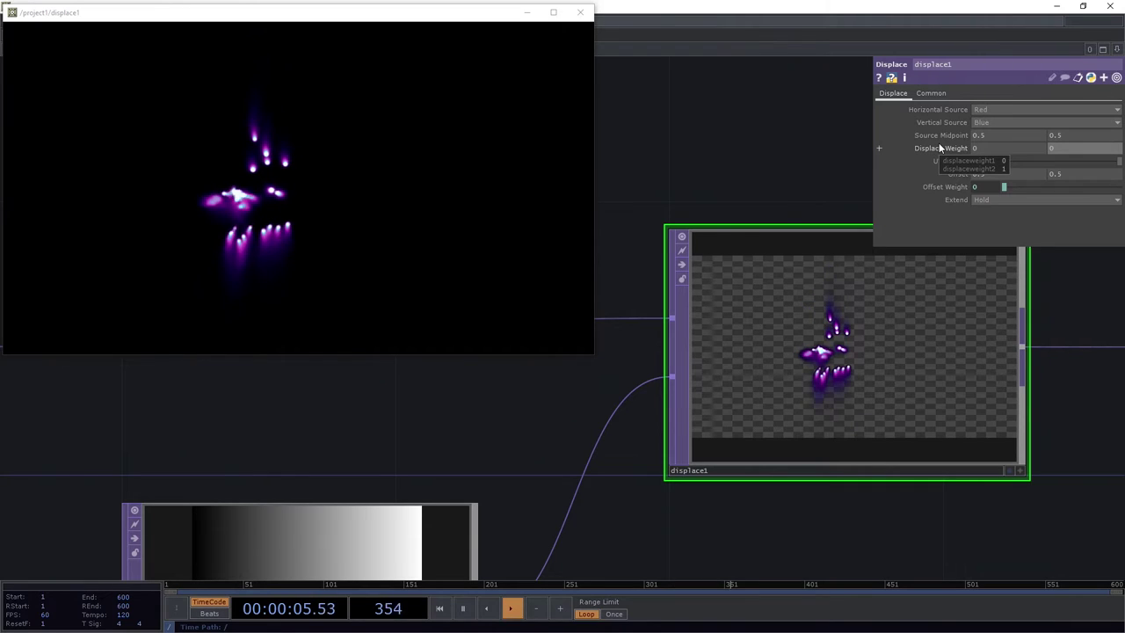
# Step: Set the first (horizontal) Displace Weight value of displace1 to 1
pyautogui.press('Return')
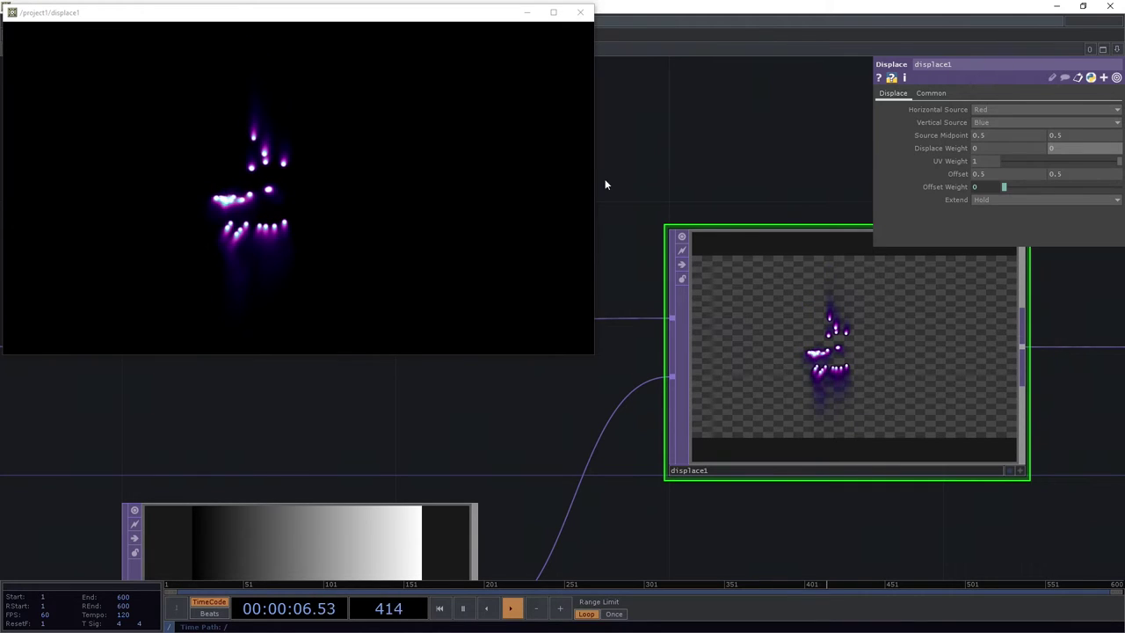
pyautogui.click(939, 146)
pyautogui.click(946, 150)
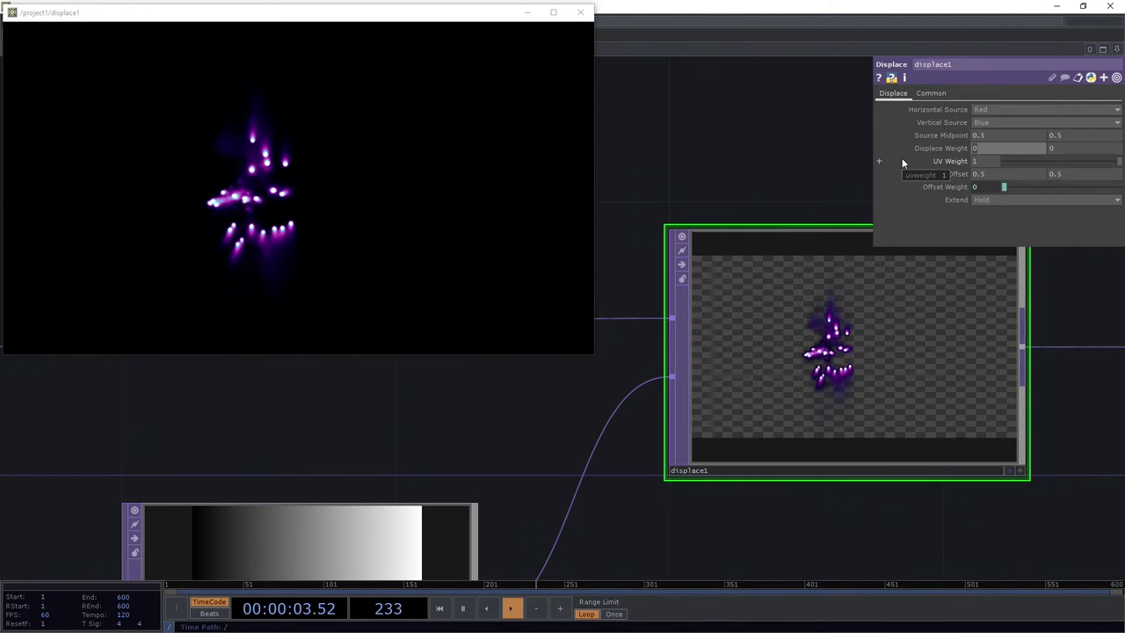
pyautogui.write('1')
pyautogui.press('Return')
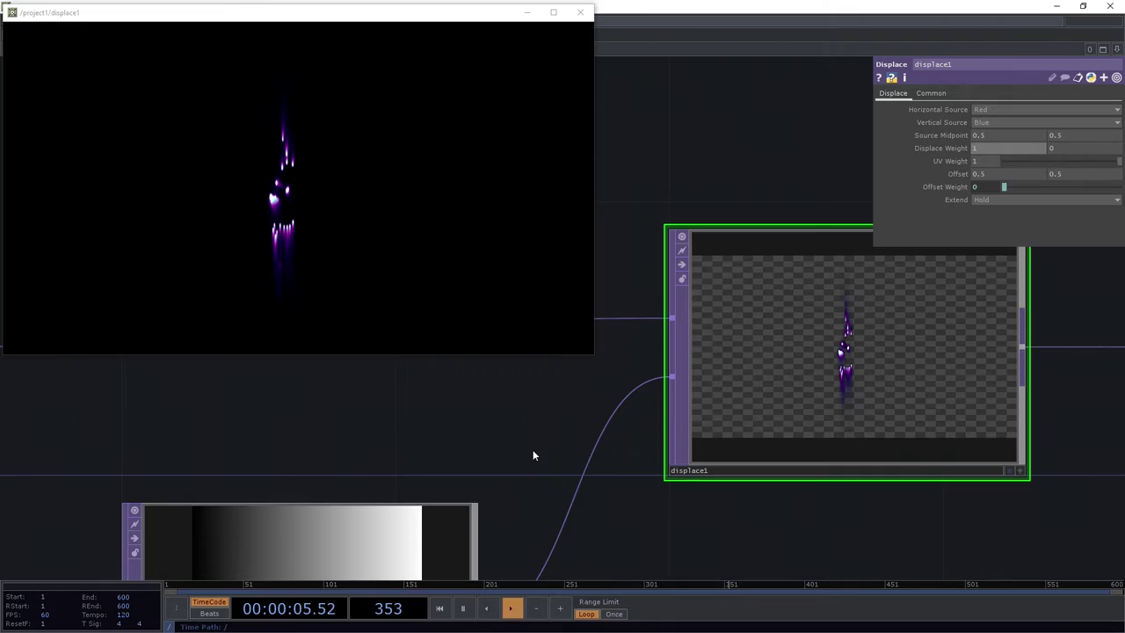
# Step: Select ramp2 and shift its Phase, trying a slightly negative offset and ending at 0.26
pyautogui.moveTo(533, 453); pyautogui.dragTo(712, 276)
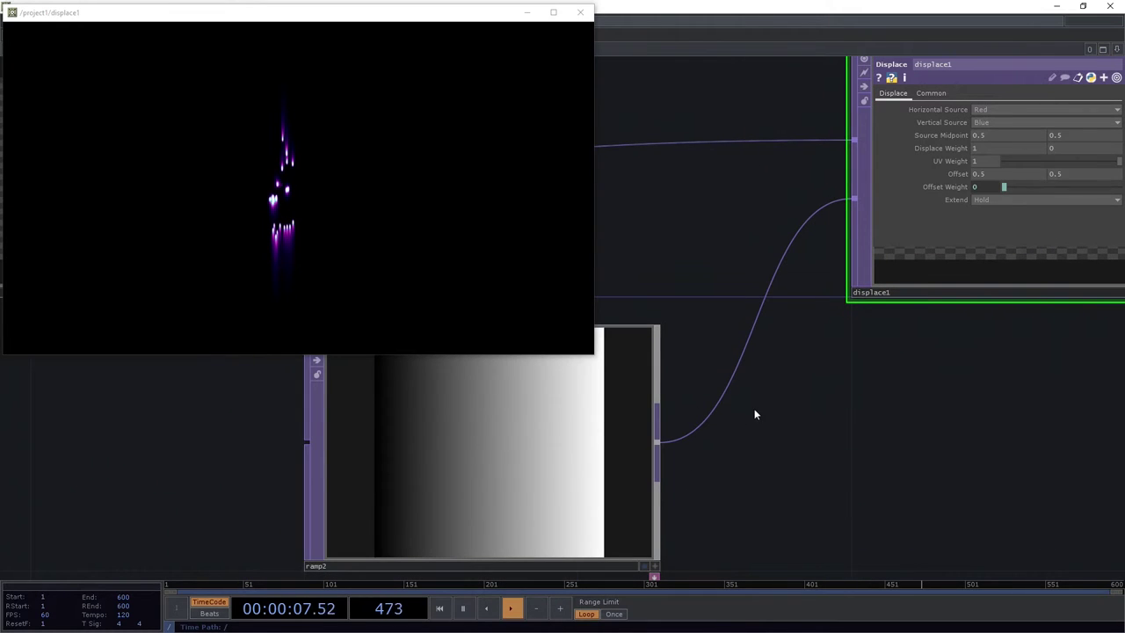
pyautogui.click(606, 439)
pyautogui.moveTo(790, 417); pyautogui.dragTo(706, 426)
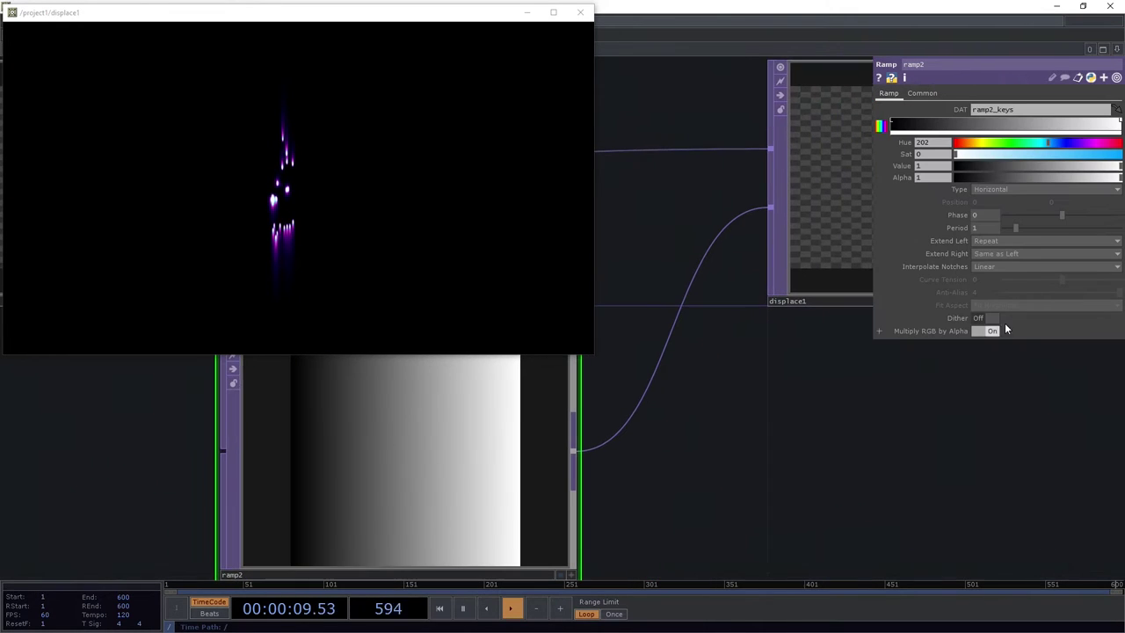
pyautogui.moveTo(1059, 215)
pyautogui.mouseDown()
pyautogui.moveTo(1020, 216)
pyautogui.moveTo(1078, 220)
pyautogui.moveTo(1062, 221)
pyautogui.mouseUp()
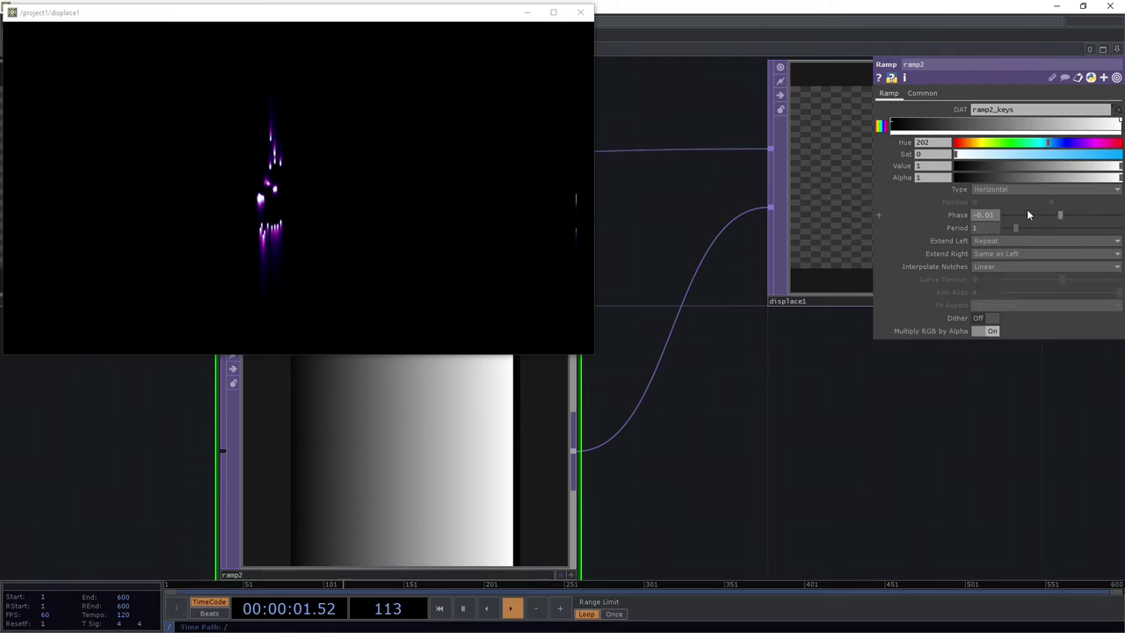
pyautogui.moveTo(1061, 215)
pyautogui.mouseDown()
pyautogui.moveTo(1029, 220)
pyautogui.moveTo(1097, 219)
pyautogui.moveTo(1056, 216)
pyautogui.moveTo(1097, 218)
pyautogui.moveTo(1079, 216)
pyautogui.mouseUp()
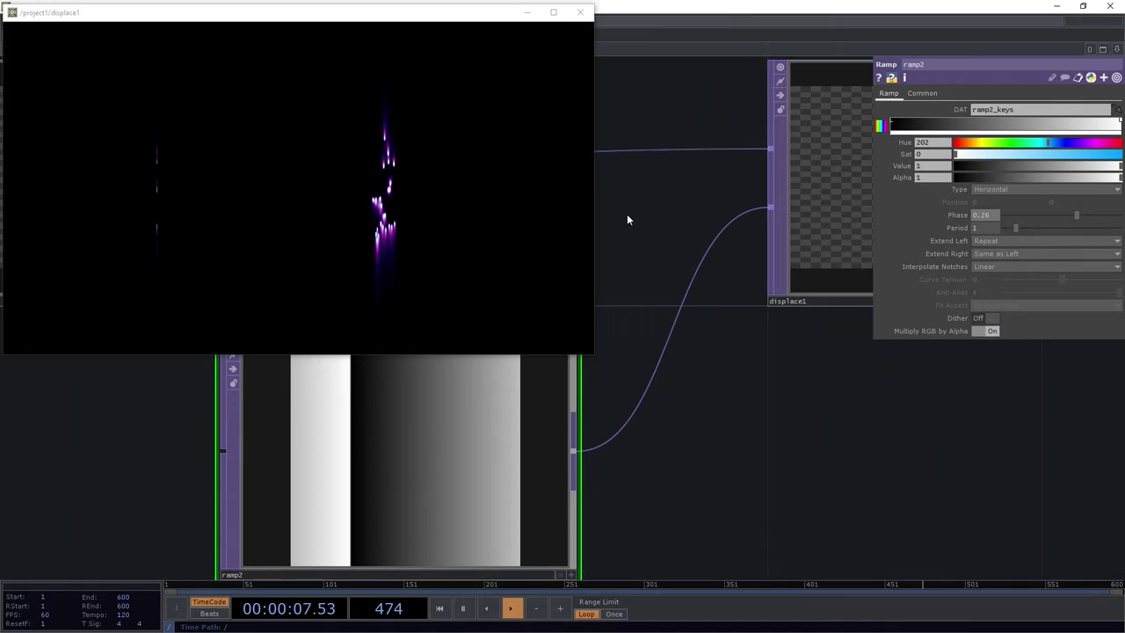
# Step: Try the Radial type on ramp2 and settle on the Circular type
pyautogui.click(1009, 188)
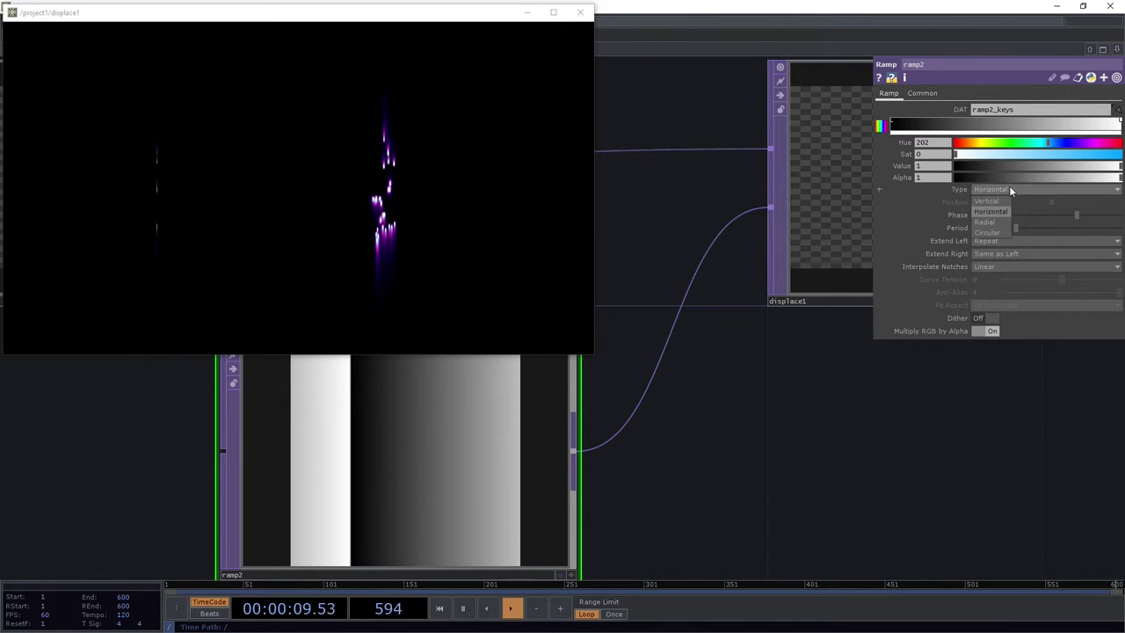
pyautogui.click(993, 211)
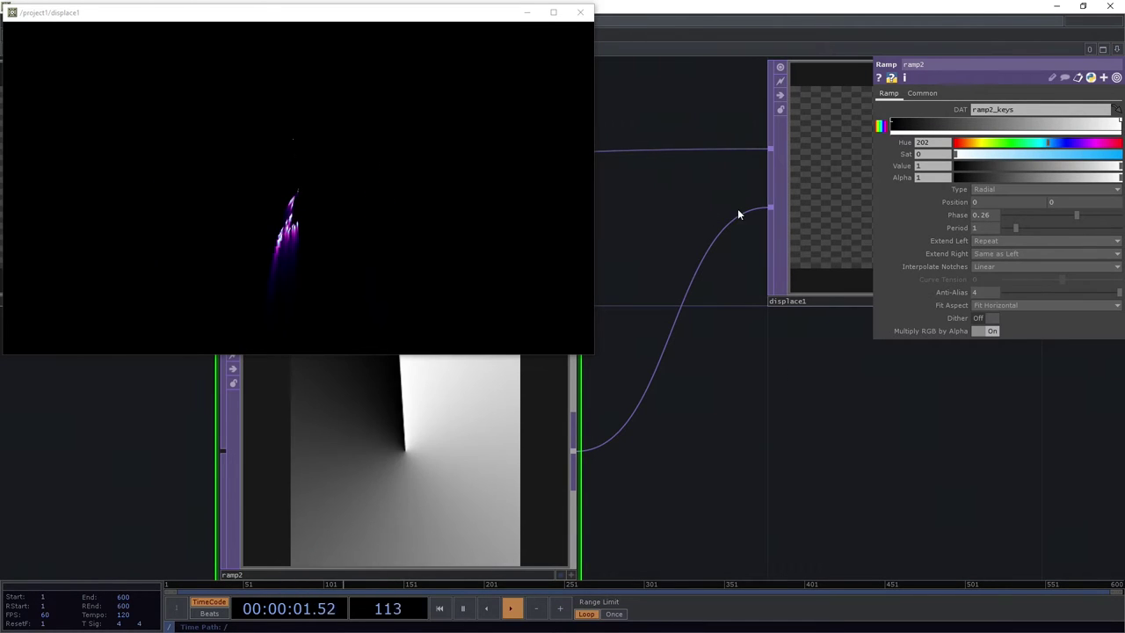
pyautogui.click(1002, 189)
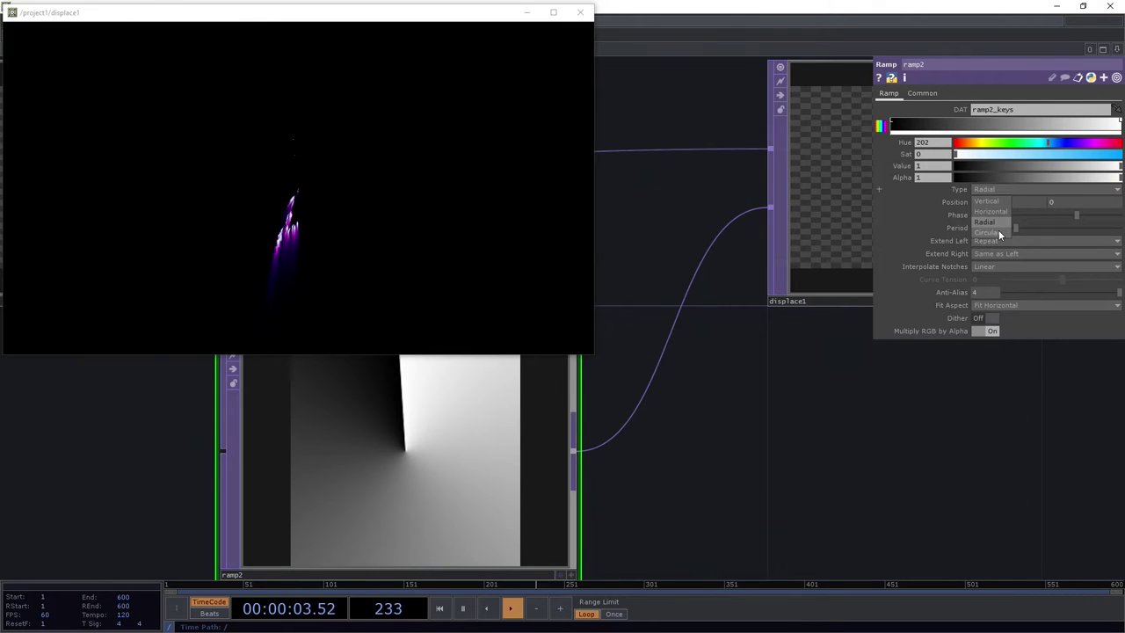
pyautogui.click(998, 230)
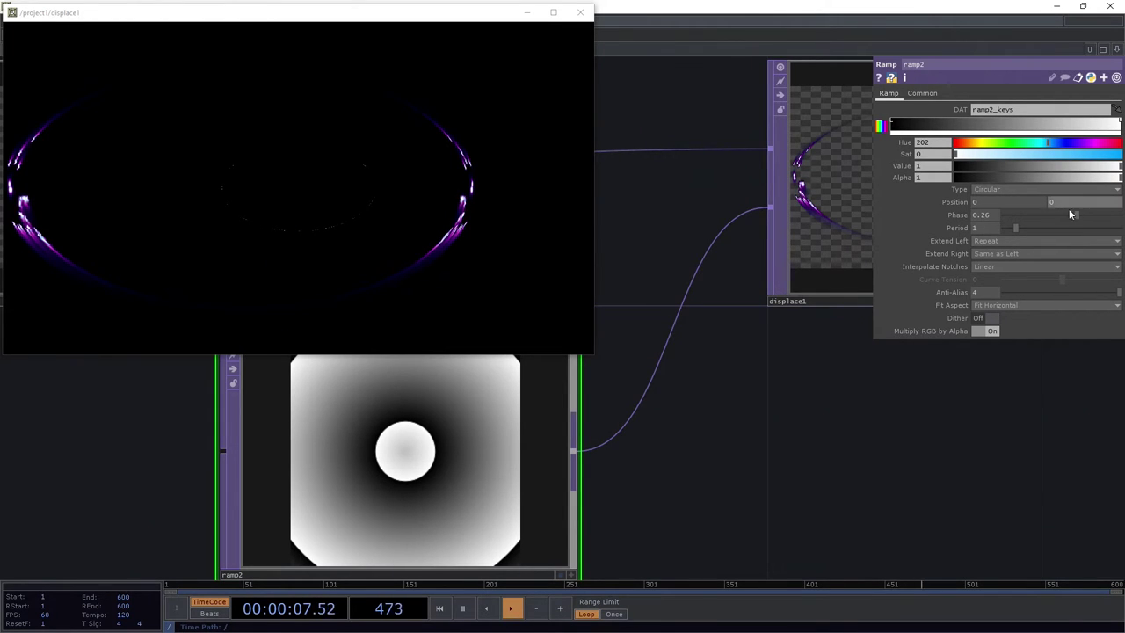
# Step: Reduce the ramp2 Period to 0.19 and lower its Phase to -1
pyautogui.moveTo(1016, 227)
pyautogui.mouseDown()
pyautogui.moveTo(1036, 228)
pyautogui.moveTo(1006, 227)
pyautogui.mouseUp()
pyautogui.moveTo(740, 375); pyautogui.dragTo(767, 442)
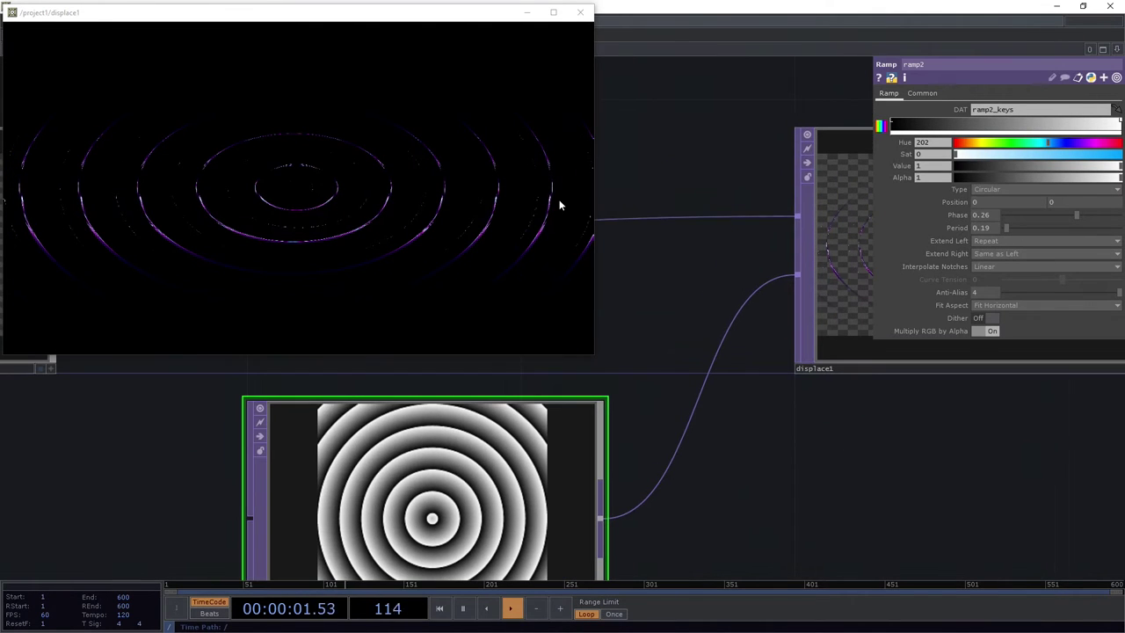
pyautogui.moveTo(1073, 215); pyautogui.dragTo(1002, 217)
pyautogui.click(957, 216)
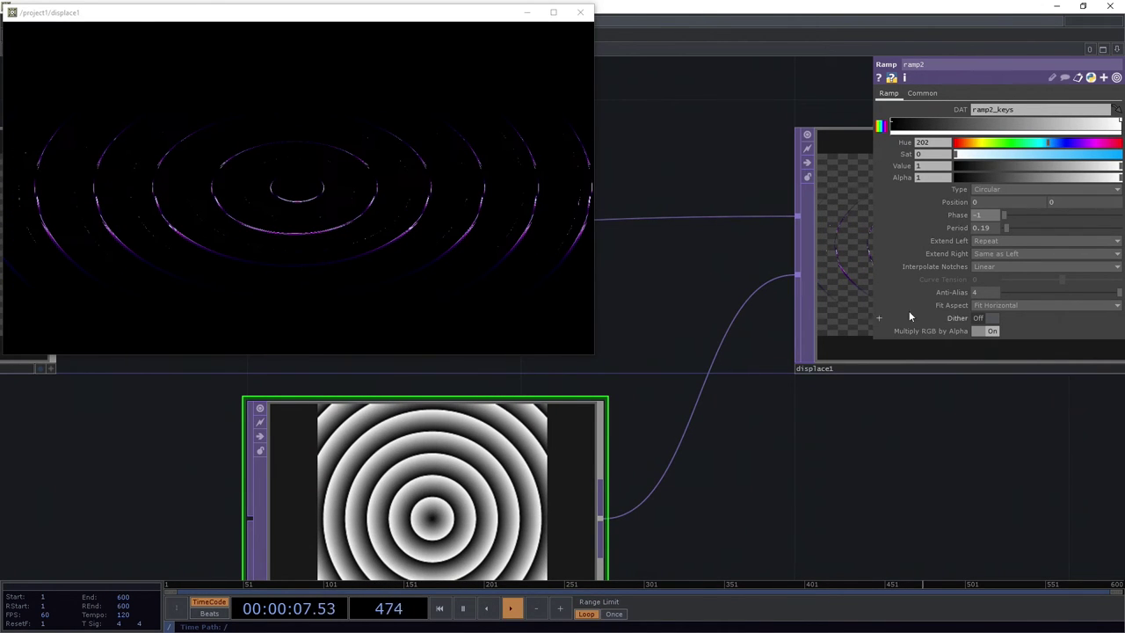
# Step: Move the displace1 viewer window away from the ramp2 parameters
pyautogui.moveTo(670, 296); pyautogui.dragTo(701, 336)
pyautogui.moveTo(471, 11); pyautogui.dragTo(567, 188)
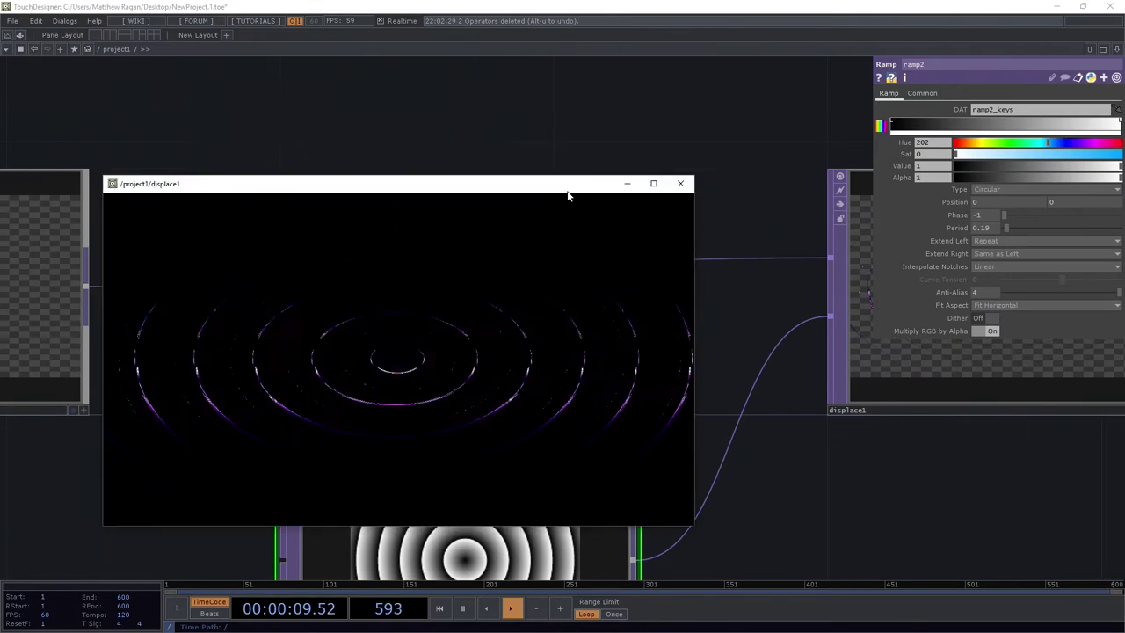
pyautogui.doubleClick(567, 183)
pyautogui.moveTo(490, 18); pyautogui.dragTo(281, 134)
# Step: Set the ramp2 Period to 1 and its Phase to -0.56
pyautogui.moveTo(1006, 228); pyautogui.dragTo(907, 232)
pyautogui.write('1')
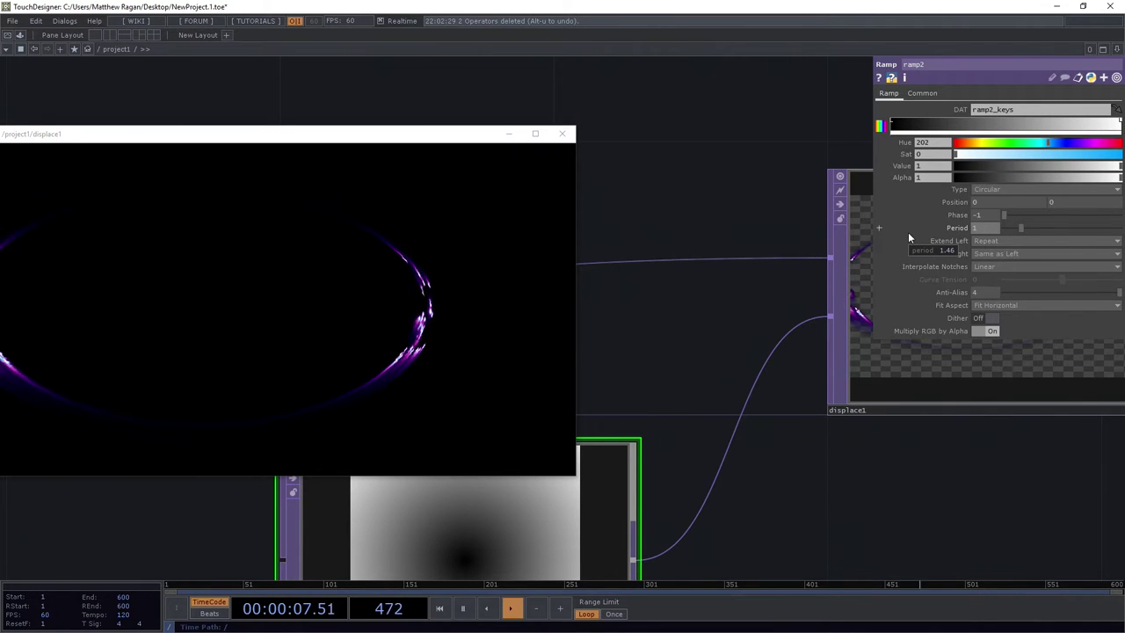
pyautogui.press('Return')
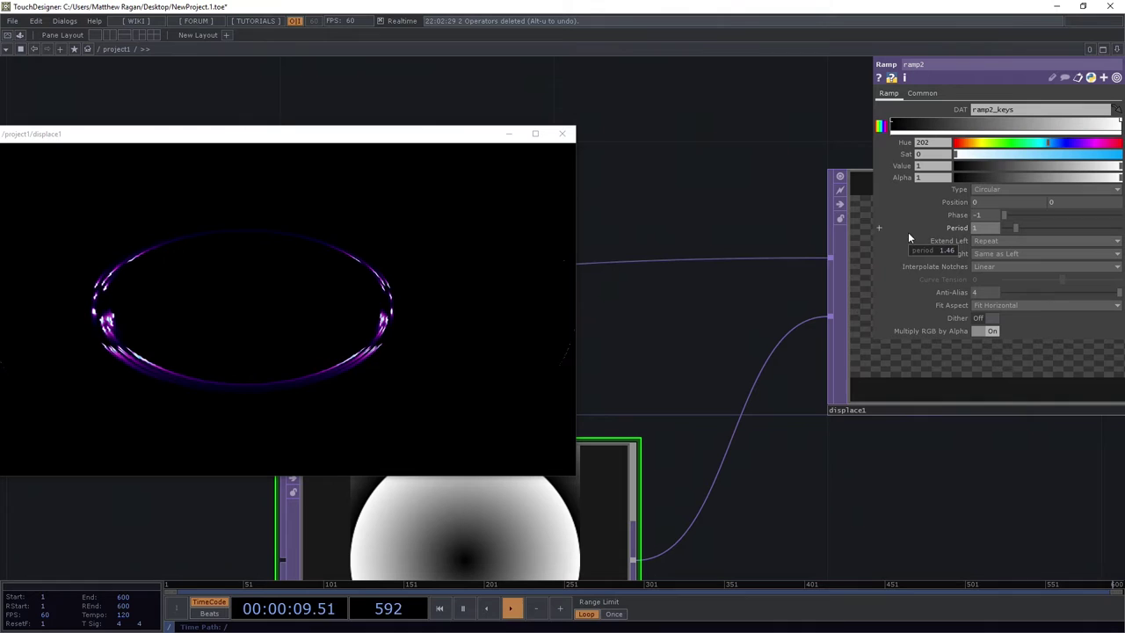
pyautogui.moveTo(985, 224); pyautogui.dragTo(1036, 216)
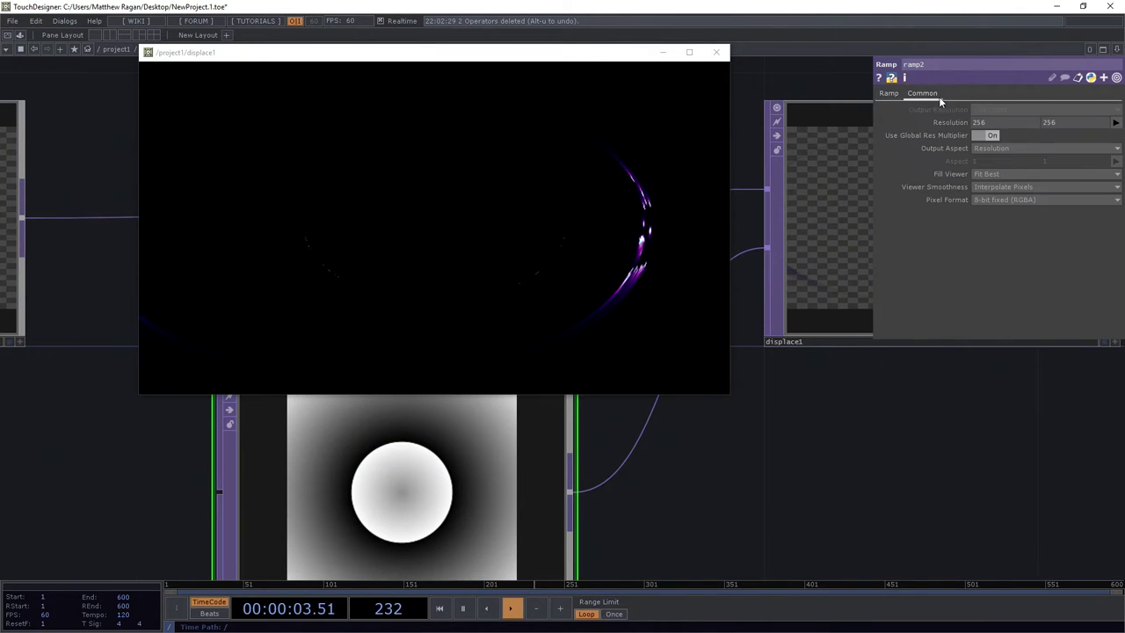
# Step: Set the ramp2 resolution to 1000 by 1000
pyautogui.write('1000')
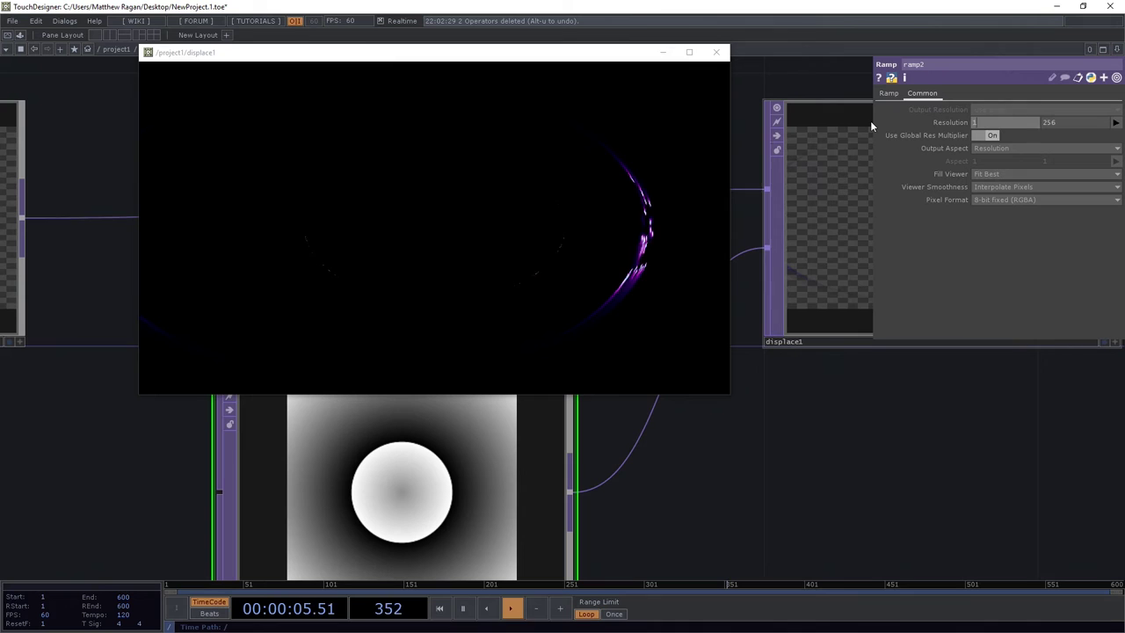
pyautogui.press('Return')
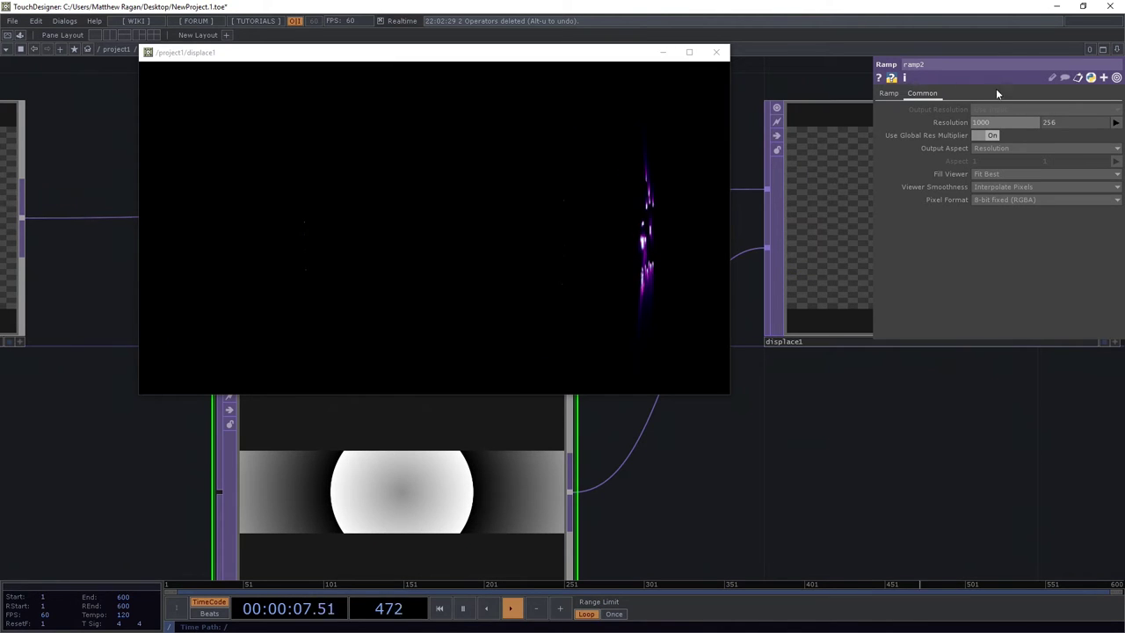
pyautogui.press('Tab')
pyautogui.write('1000')
pyautogui.press('Return')
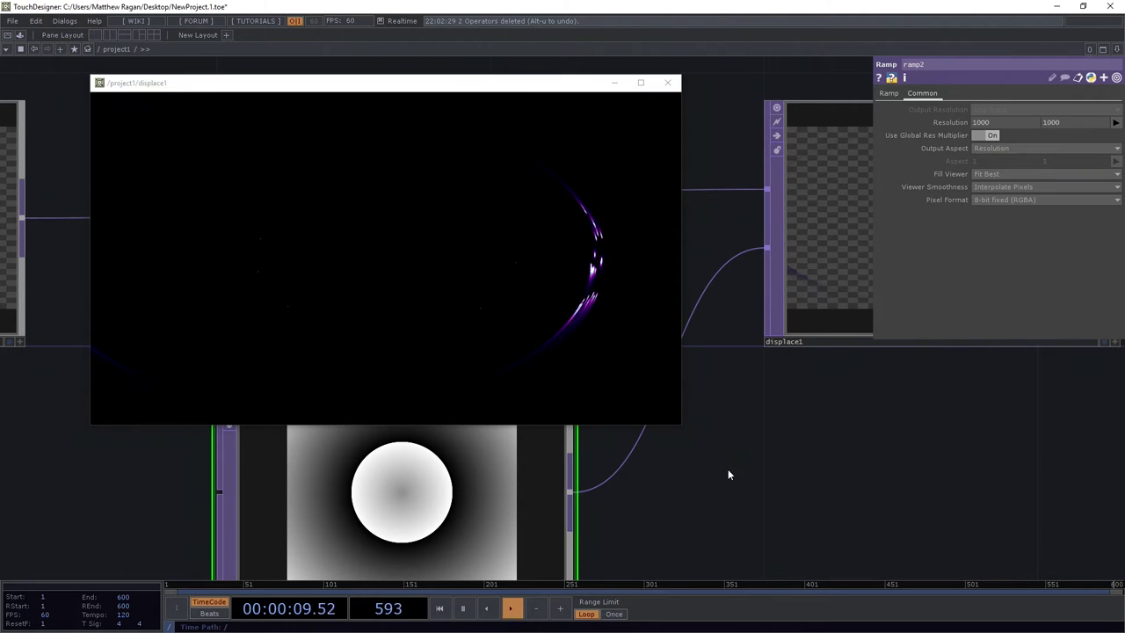
# Step: Switch Dither on and Multiply RGB by Alpha off for ramp2, and set its pixel format to 32-bit float (RGBA)
pyautogui.click(883, 95)
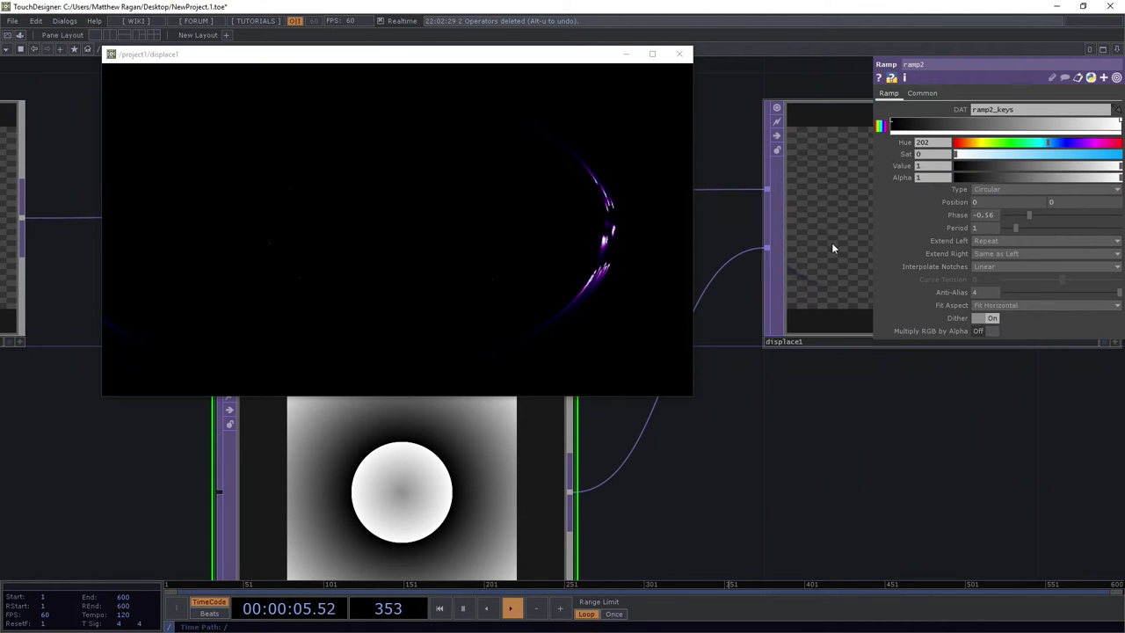
pyautogui.click(923, 94)
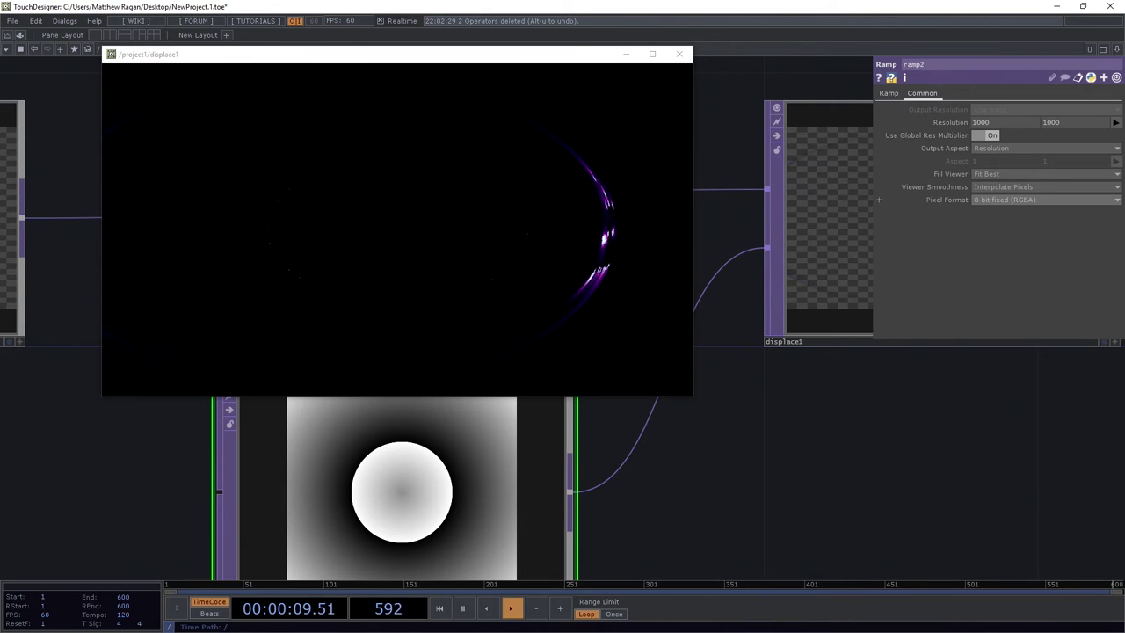
pyautogui.click(1069, 199)
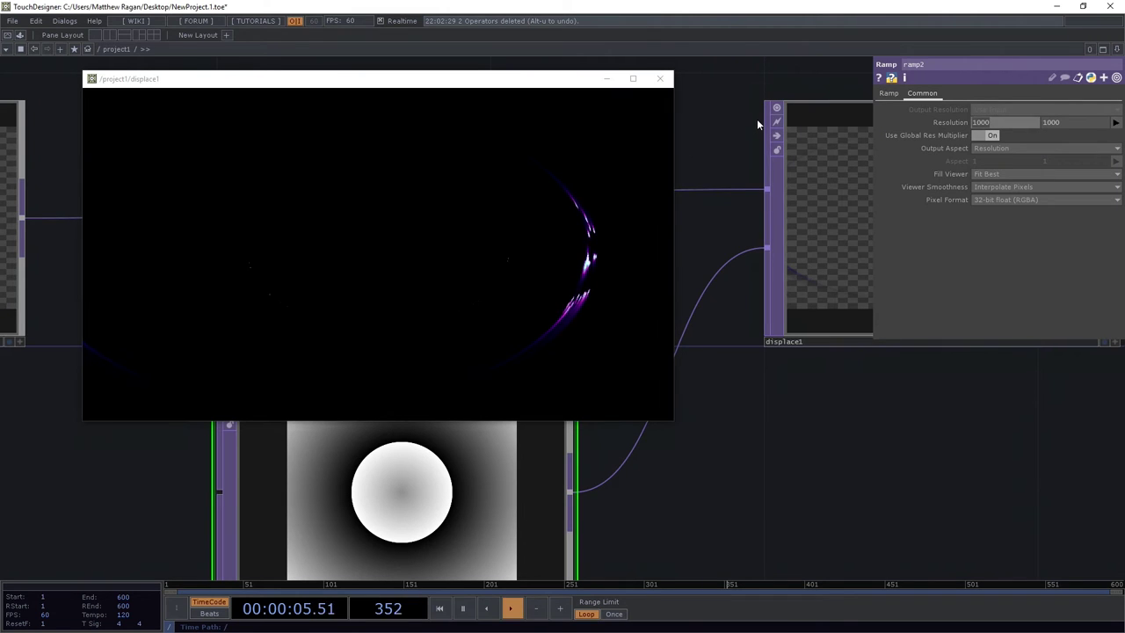
# Step: Set the ramp2 resolution to 256 by 256 and its pixel format to 16-bit float (RGBA)
pyautogui.write('2560')
pyautogui.press('Return')
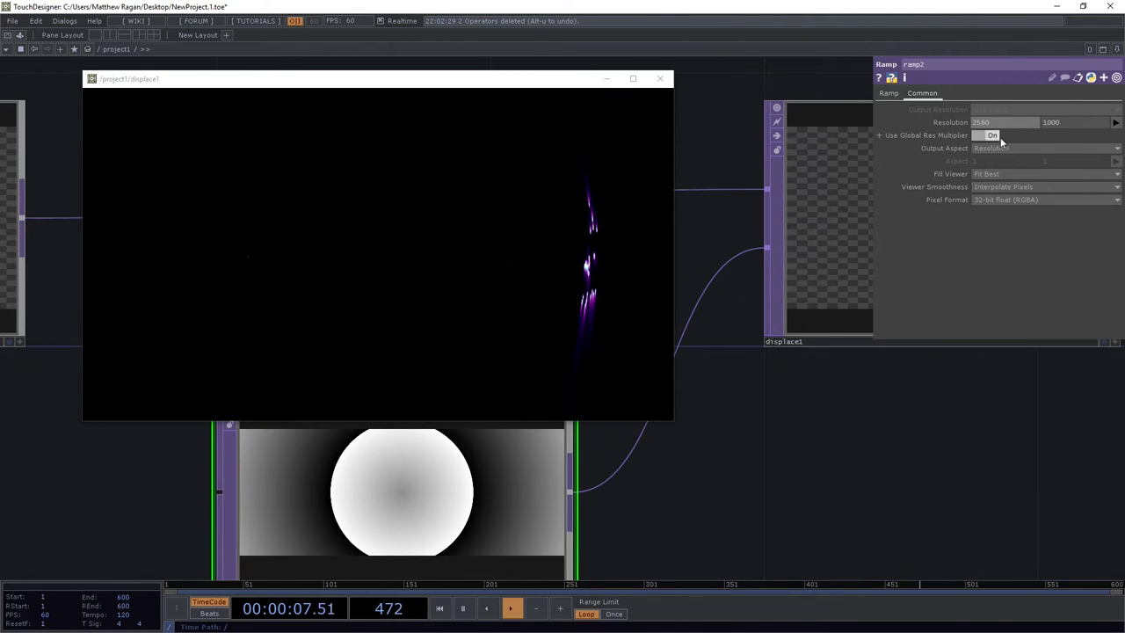
pyautogui.press('BackSpace')
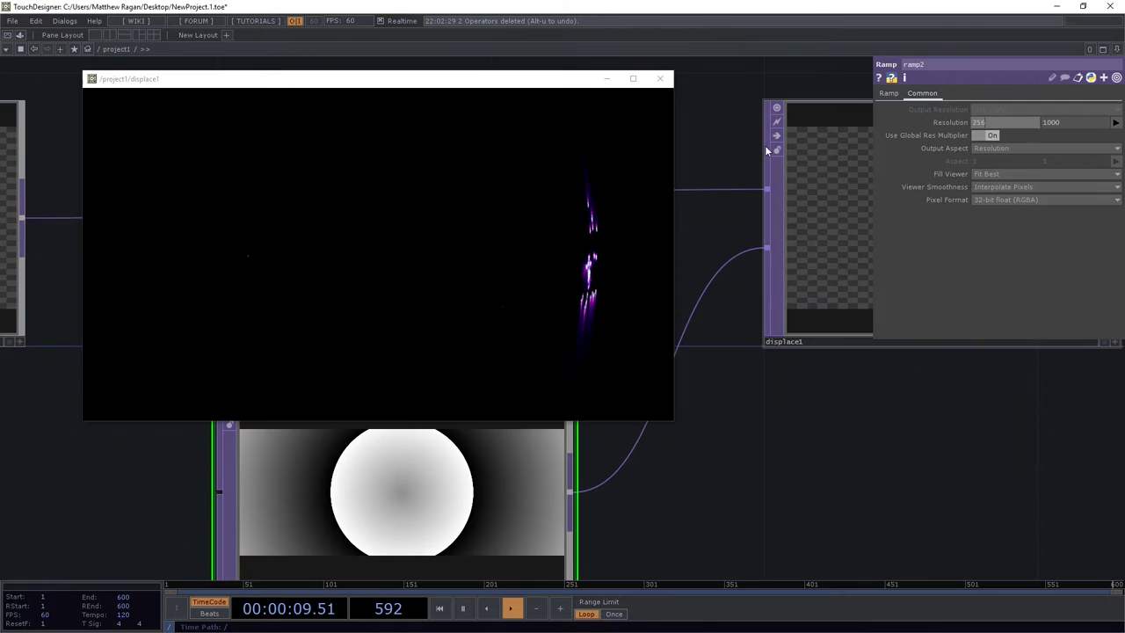
pyautogui.press('Return')
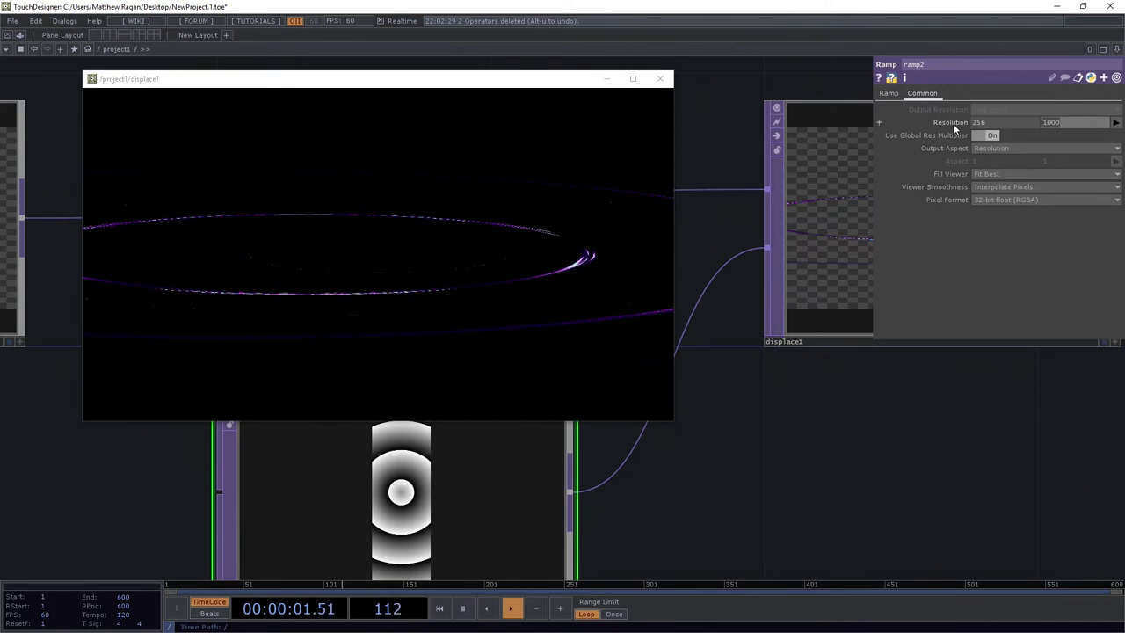
pyautogui.write('256')
pyautogui.press('Return')
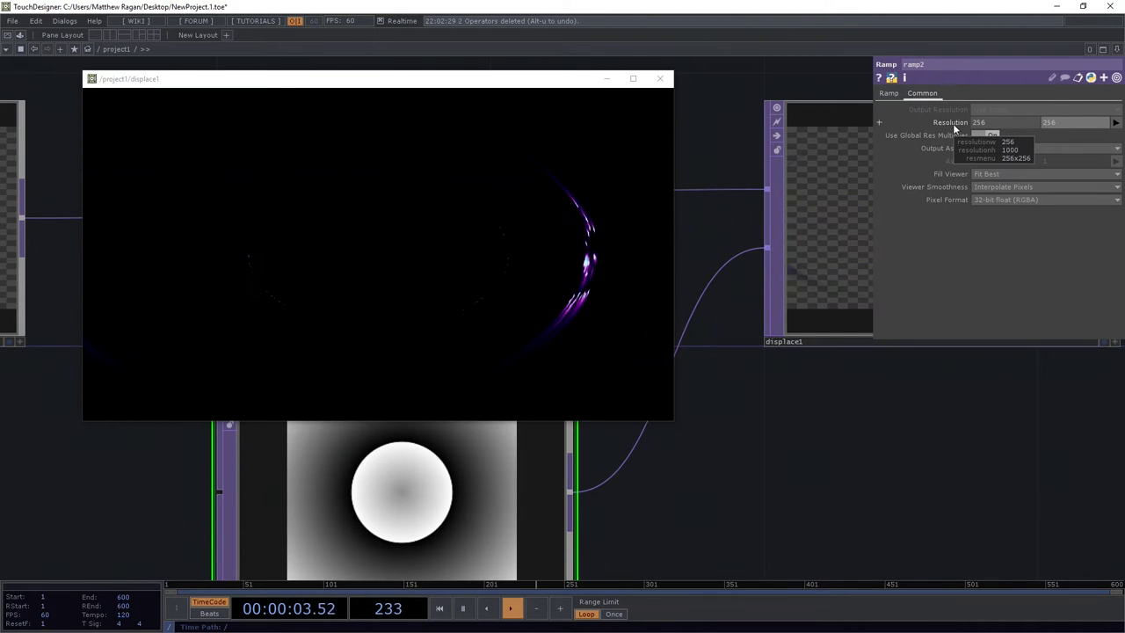
pyautogui.click(1022, 201)
pyautogui.click(1009, 232)
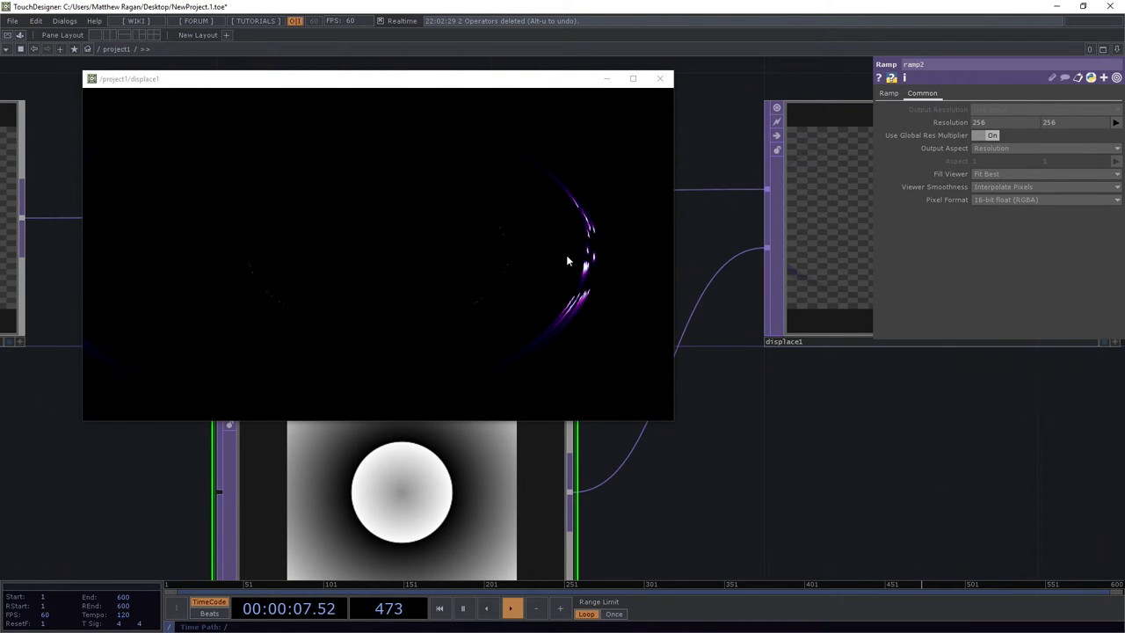
# Step: Enlarge the displace1 viewer window and shift it so the ramp2 parameters stay uncovered
pyautogui.click(671, 421)
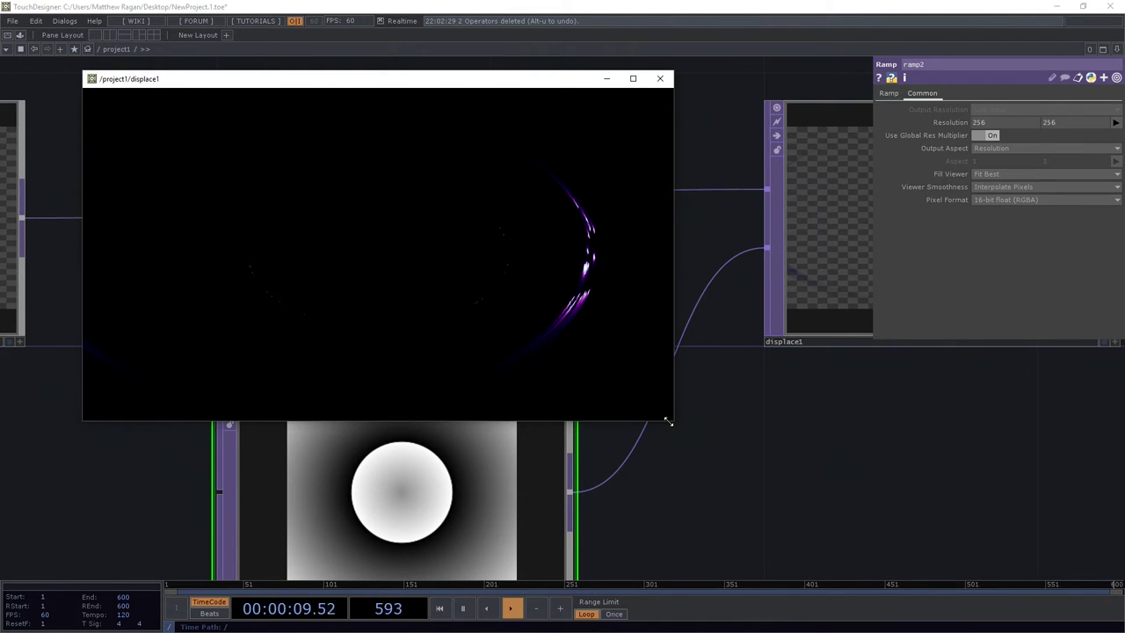
pyautogui.moveTo(677, 432); pyautogui.dragTo(873, 441)
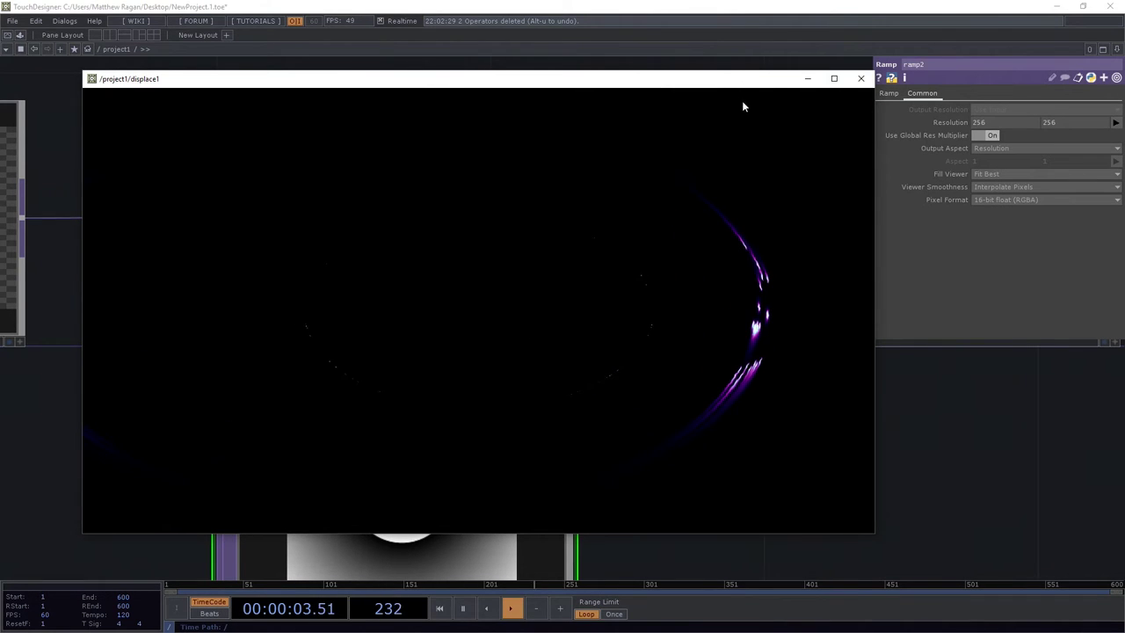
pyautogui.moveTo(747, 78); pyautogui.dragTo(448, 63)
# Step: Turn Dither off on ramp2 and tune the circular ramp to Phase 0.01 and Period 0.41
pyautogui.click(891, 94)
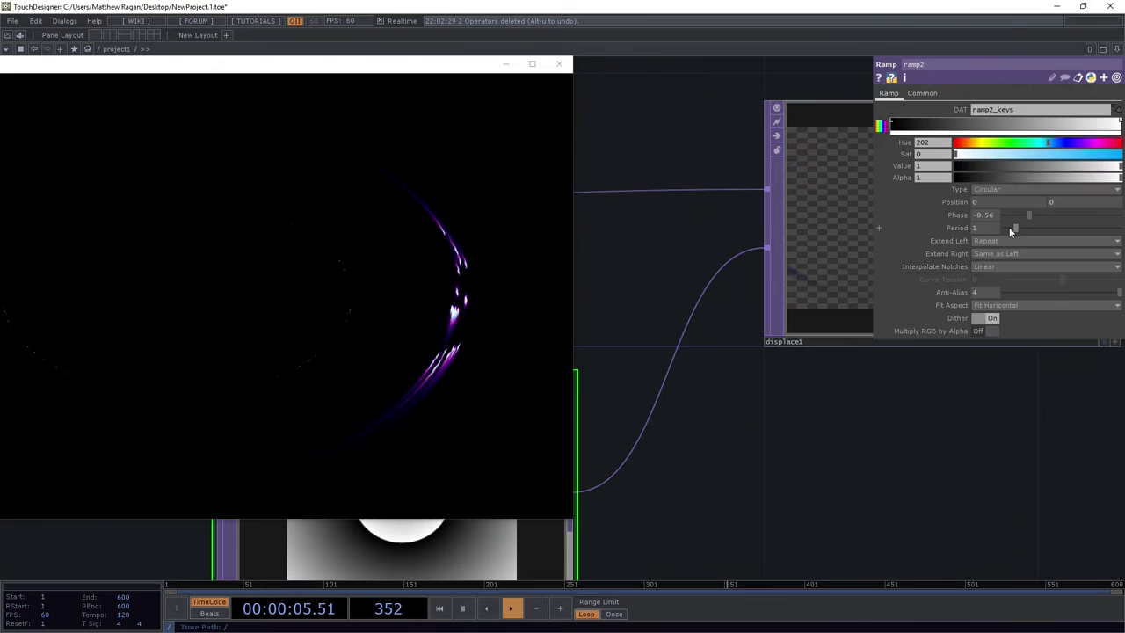
pyautogui.moveTo(1021, 213); pyautogui.dragTo(1016, 212)
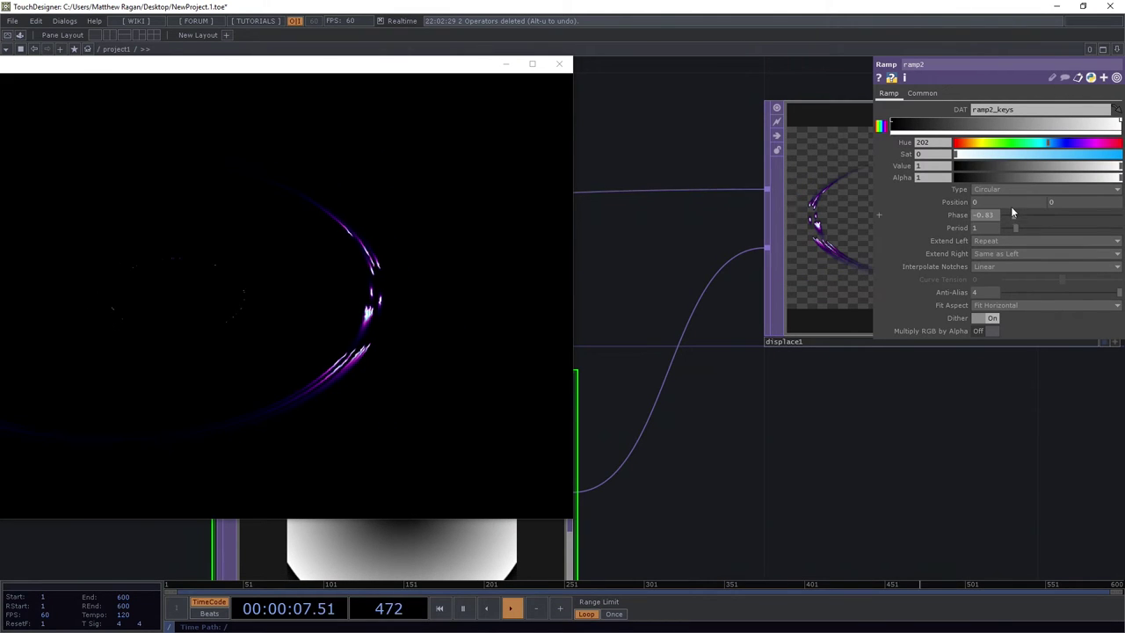
pyautogui.click(1012, 188)
pyautogui.click(988, 211)
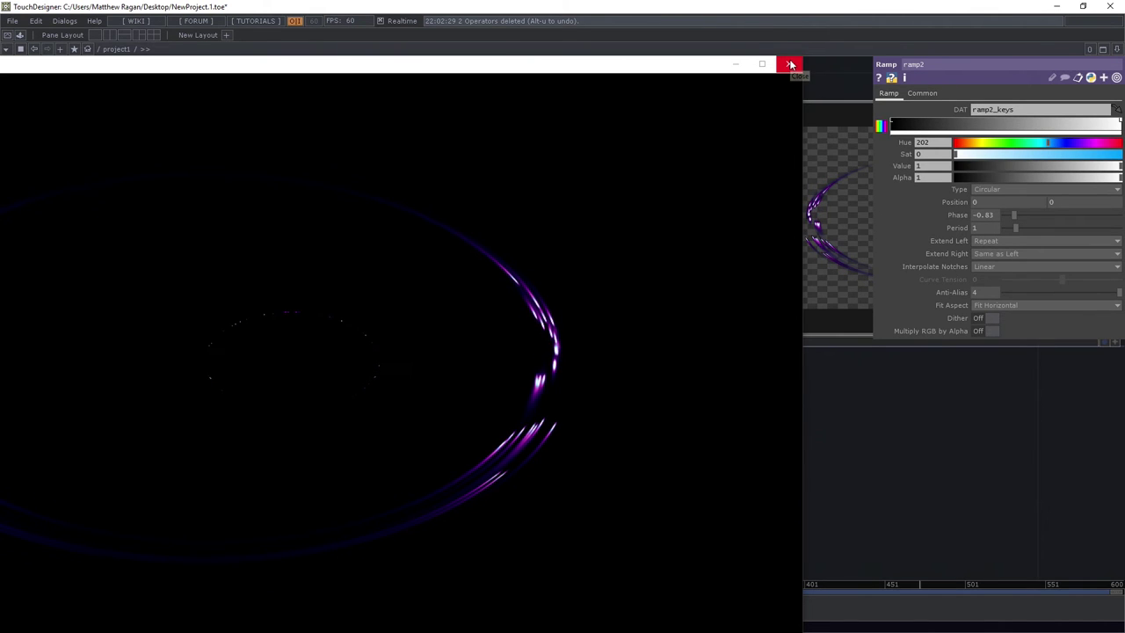
pyautogui.moveTo(1026, 214); pyautogui.dragTo(1060, 216)
# Step: Set displace1's Displace Weight to 0 horizontally and 1 vertically
pyautogui.scroll(-4, 872, 375)
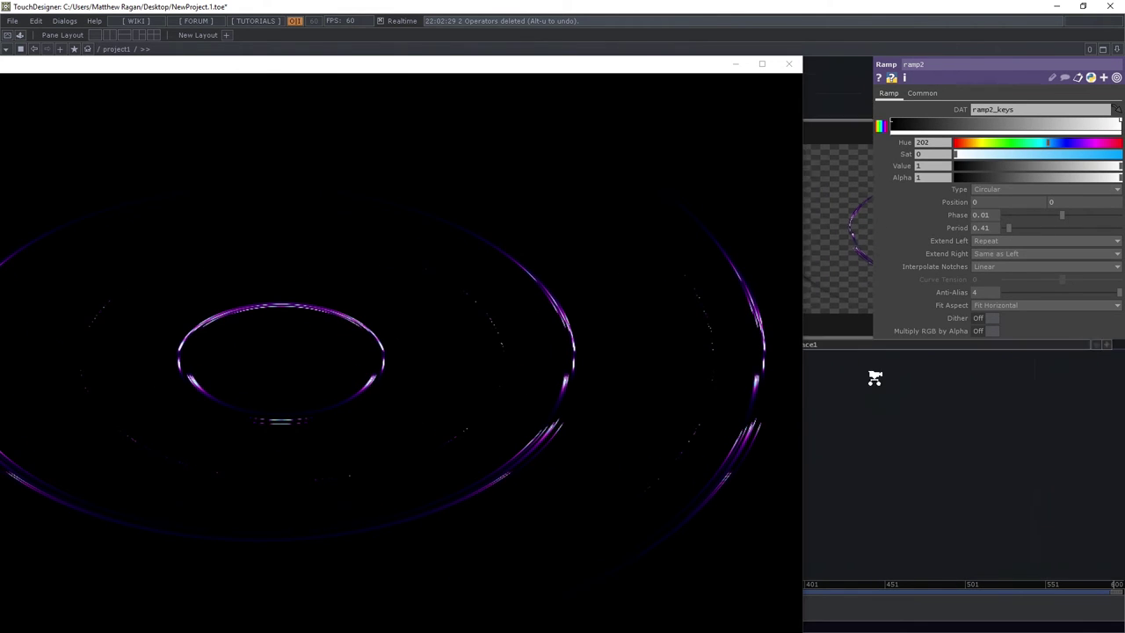
pyautogui.click(870, 345)
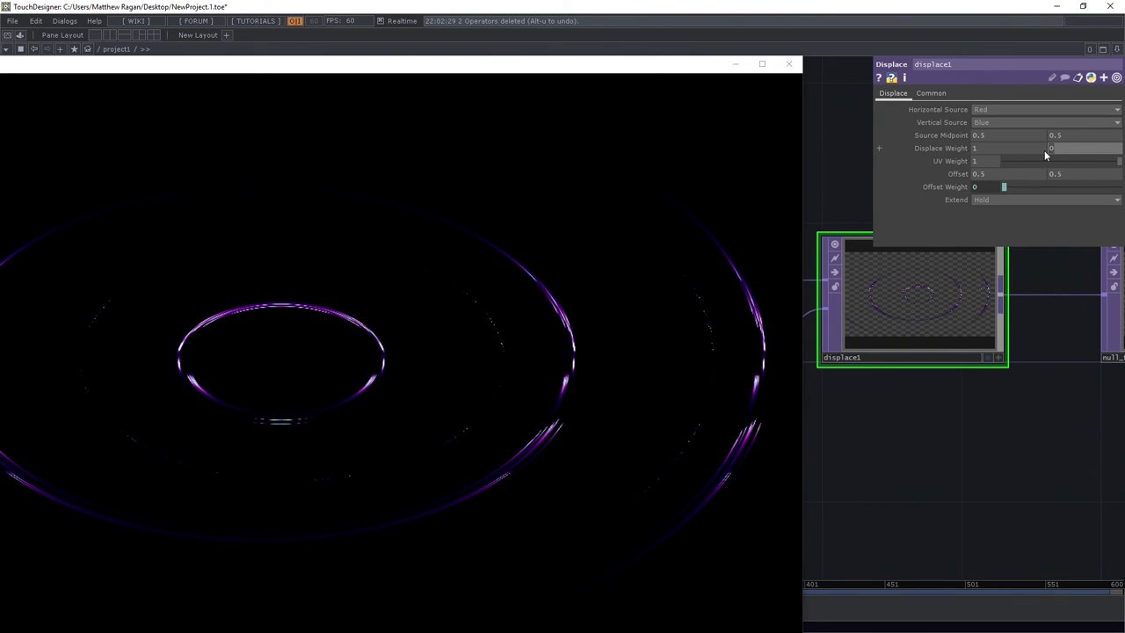
pyautogui.moveTo(1068, 153); pyautogui.dragTo(1064, 133, button='middle')
pyautogui.moveTo(1035, 149); pyautogui.dragTo(864, 143)
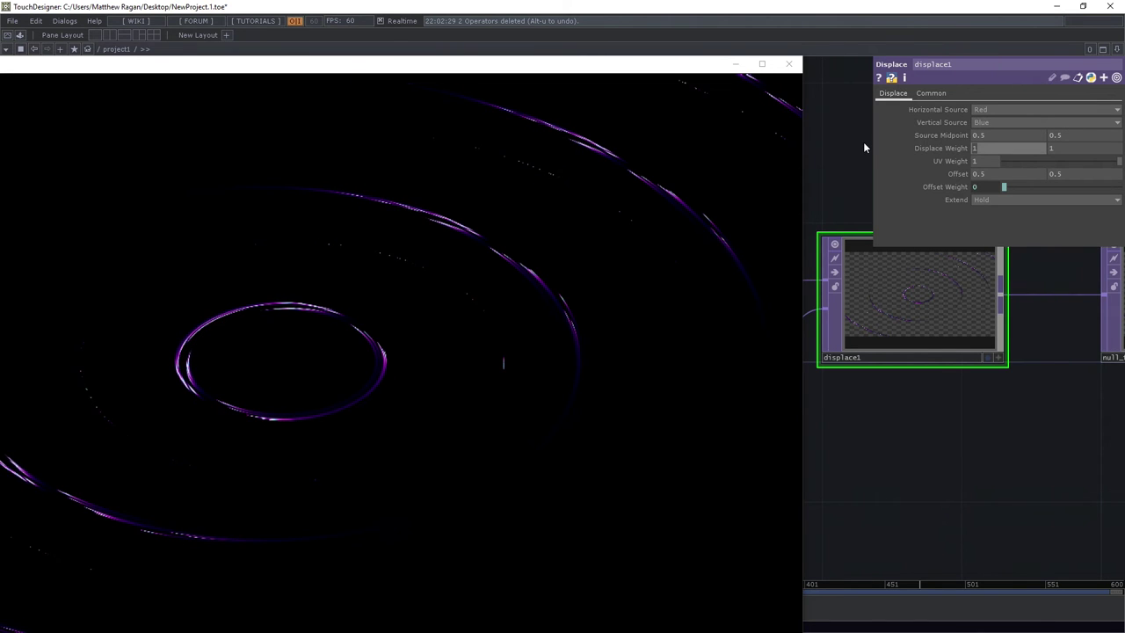
pyautogui.write('0')
pyautogui.press('Return')
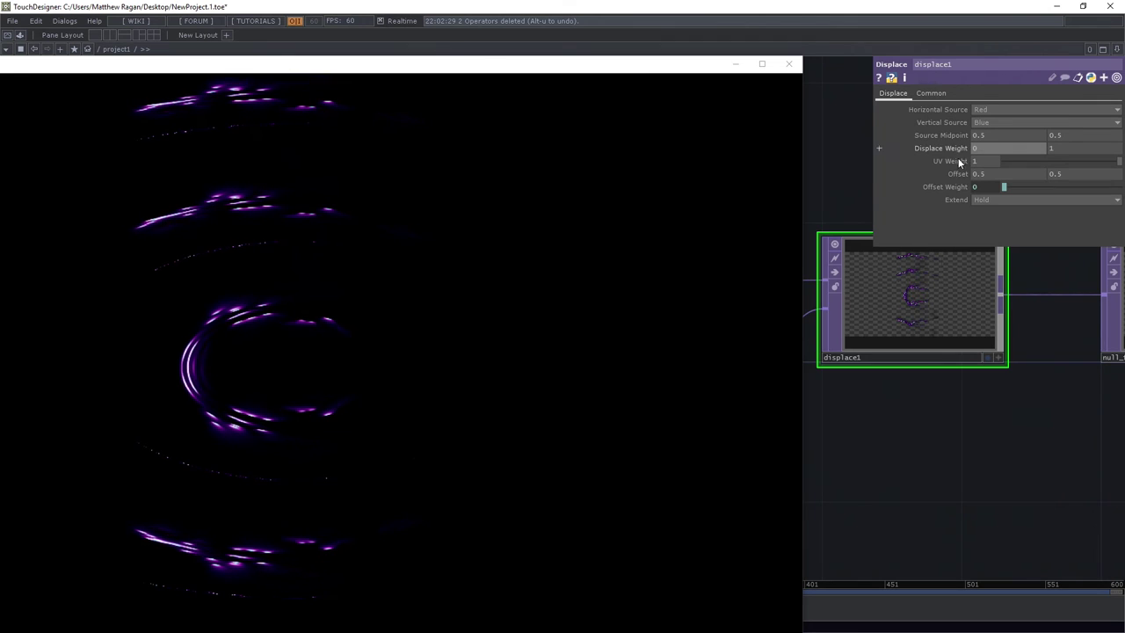
pyautogui.scroll(-3, 958, 413)
pyautogui.scroll(10, 947, 381)
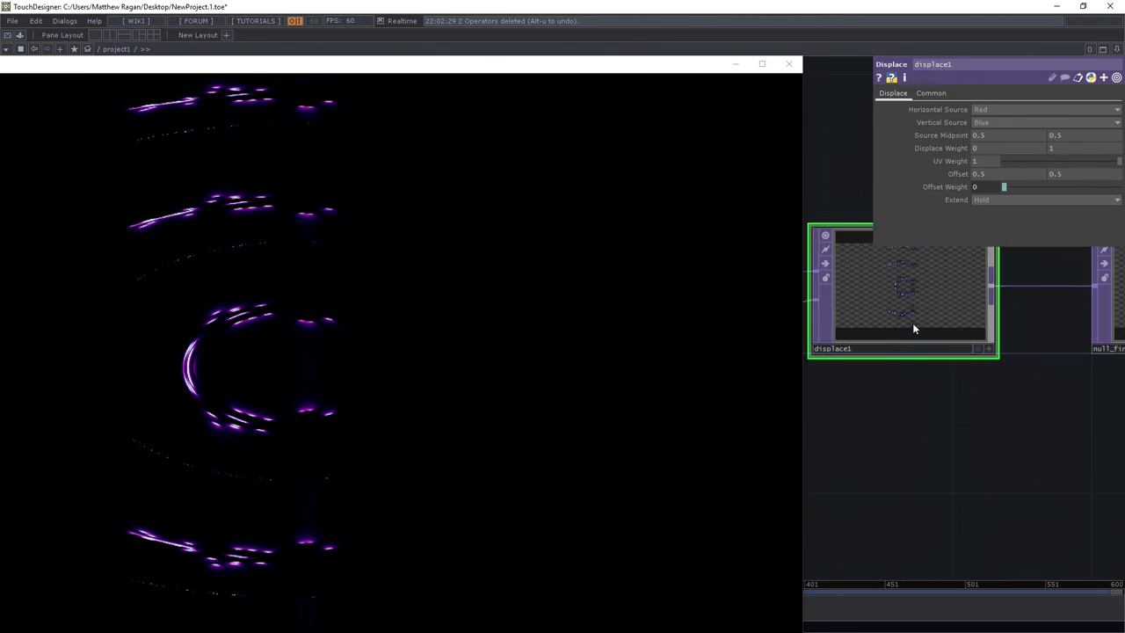
pyautogui.scroll(-5, 876, 304)
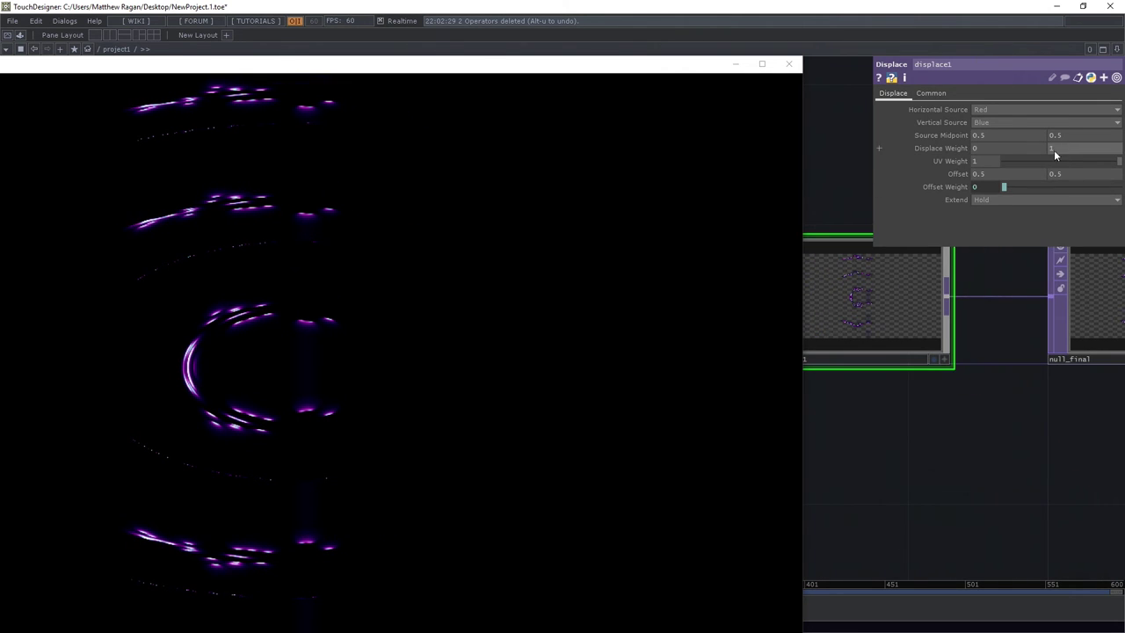
pyautogui.moveTo(1116, 170)
pyautogui.mouseDown()
pyautogui.moveTo(955, 174)
pyautogui.moveTo(1074, 176)
pyautogui.moveTo(1098, 162)
pyautogui.mouseUp()
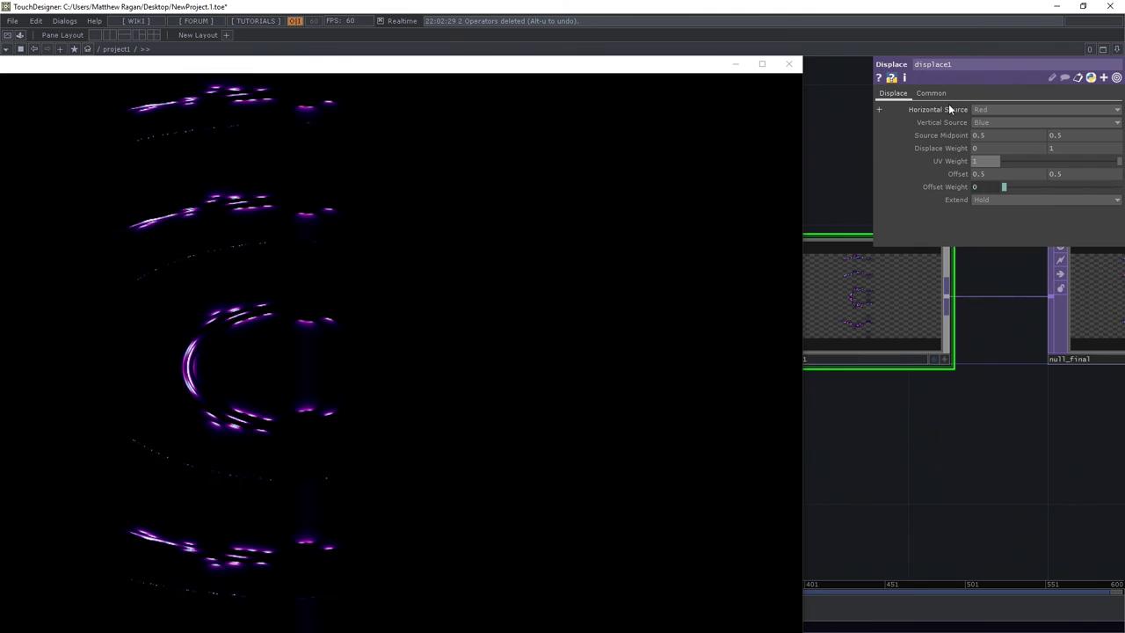
# Step: Read the summary on the Displace TOP wiki page about how the second input warps the source image, and close the page
pyautogui.click(877, 78)
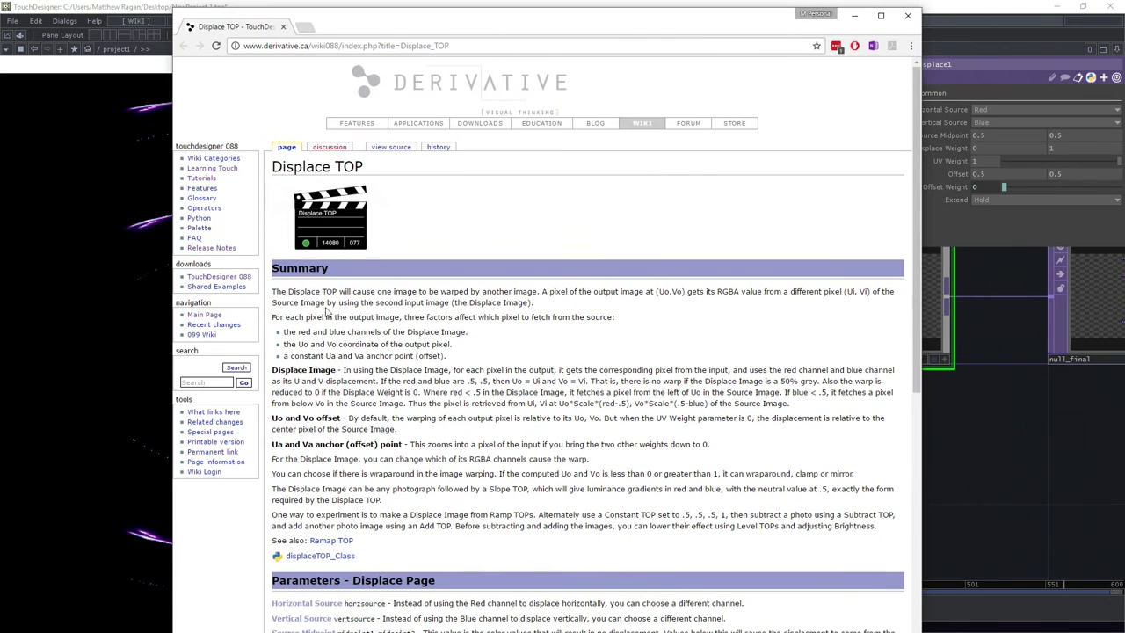
pyautogui.moveTo(343, 304); pyautogui.dragTo(571, 393)
pyautogui.click(598, 363)
pyautogui.moveTo(287, 292); pyautogui.dragTo(595, 302)
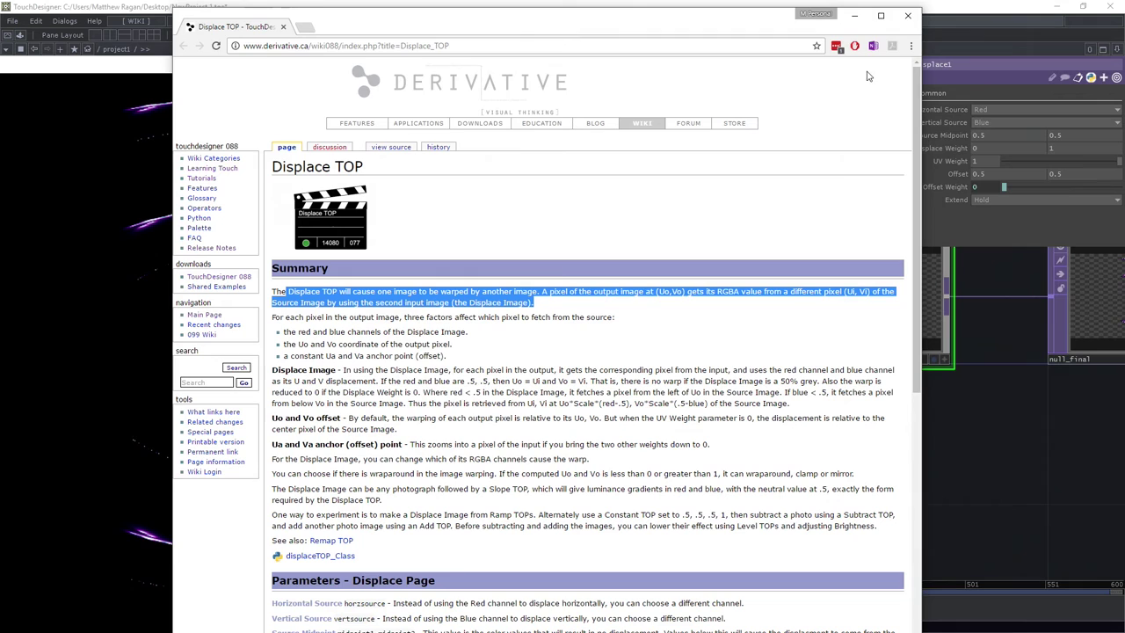
pyautogui.click(907, 17)
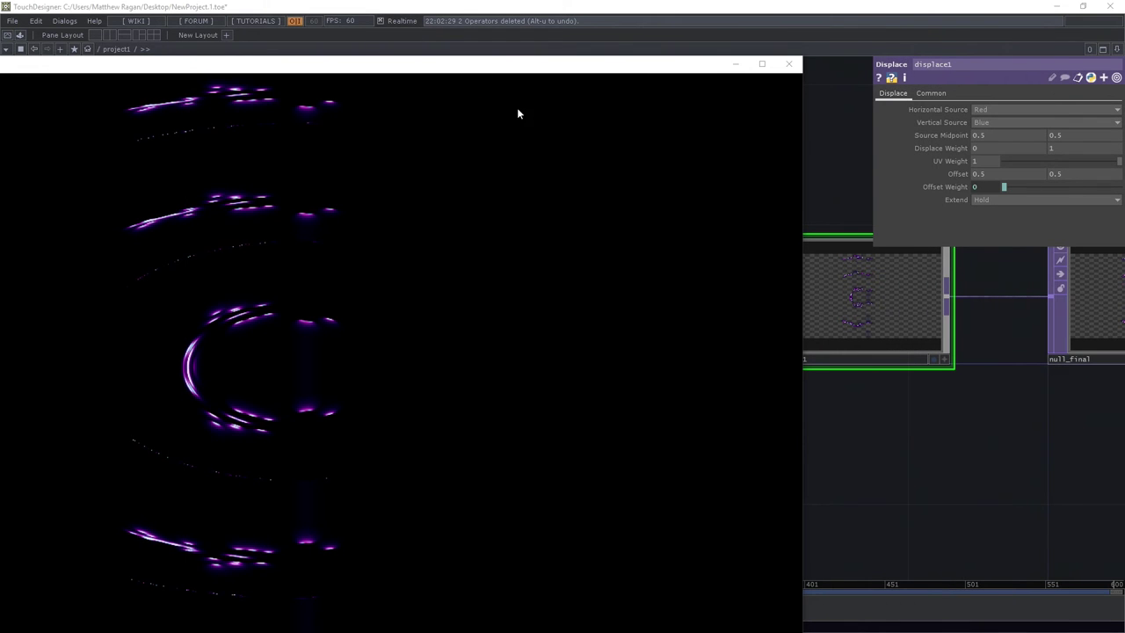
# Step: Move the floating displace1 viewer window aside so the ramp2 node's circular gradient can be seen up close
pyautogui.moveTo(645, 67); pyautogui.dragTo(404, 135)
pyautogui.moveTo(829, 431); pyautogui.dragTo(919, 381)
pyautogui.moveTo(919, 382); pyautogui.dragTo(650, 396, button='middle')
pyautogui.moveTo(580, 324); pyautogui.dragTo(544, 492)
pyautogui.moveTo(650, 396); pyautogui.dragTo(688, 372, button='middle')
pyautogui.moveTo(688, 372); pyautogui.dragTo(747, 255)
pyautogui.moveTo(650, 378); pyautogui.dragTo(630, 396, button='middle')
pyautogui.scroll(4, 631, 393)
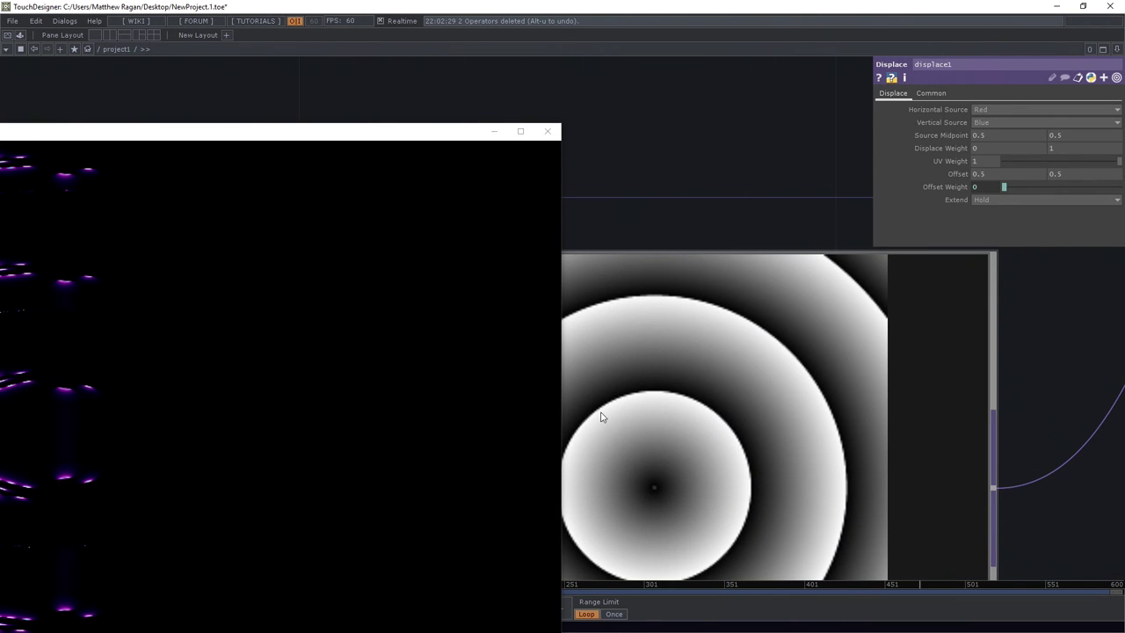
# Step: Examine the channel choices for displace1's Horizontal Source and Vertical Source without changing them
pyautogui.click(983, 111)
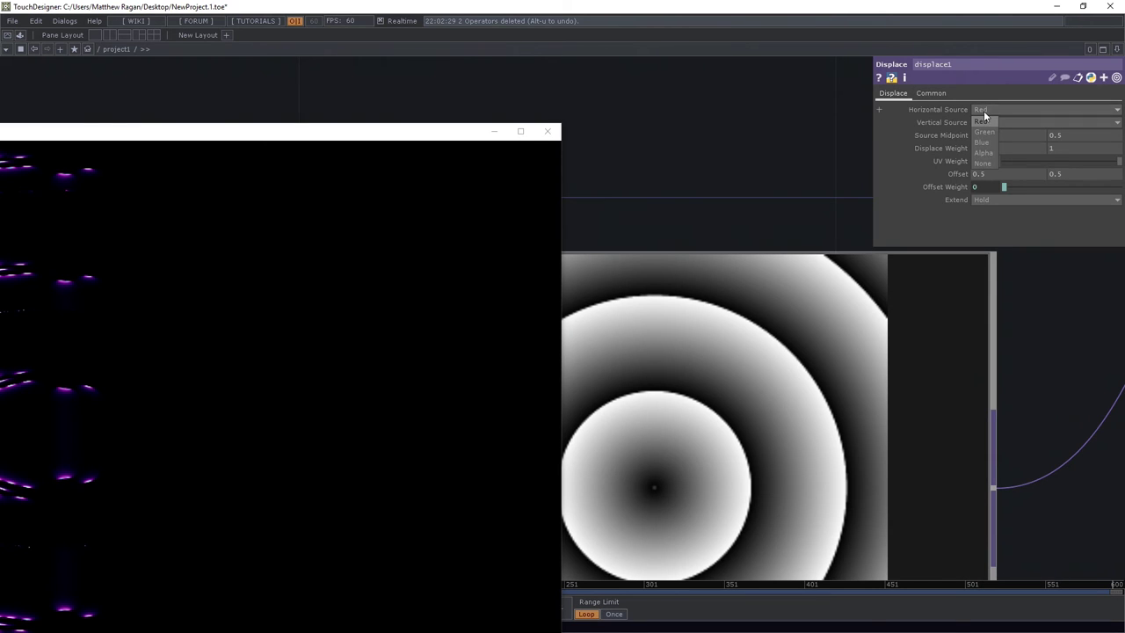
pyautogui.click(983, 110)
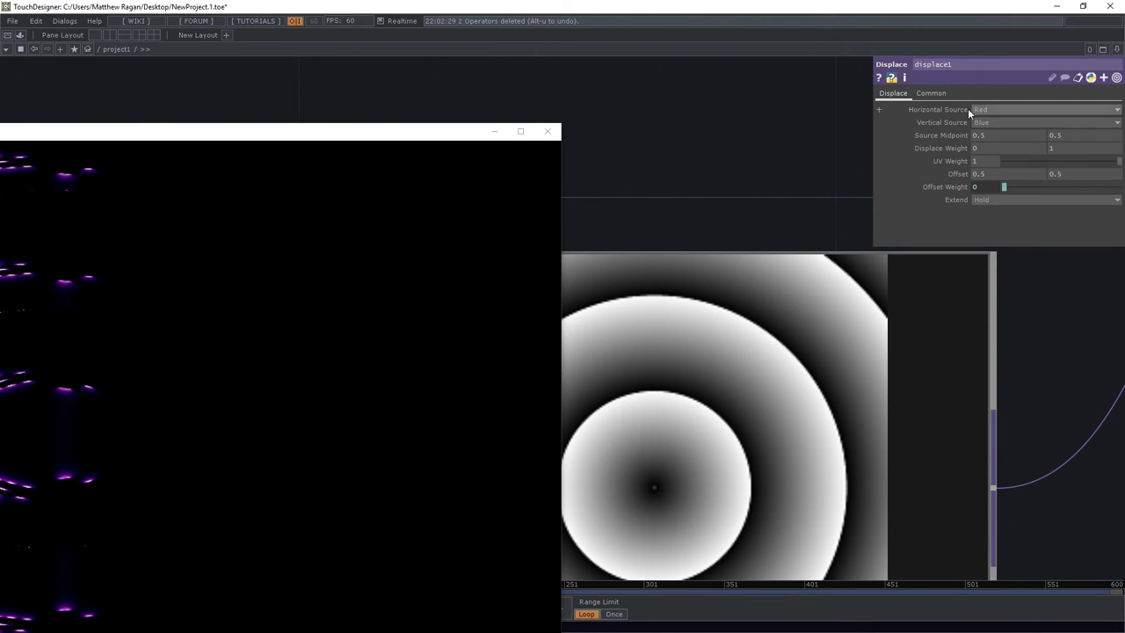
pyautogui.click(954, 113)
pyautogui.click(955, 113)
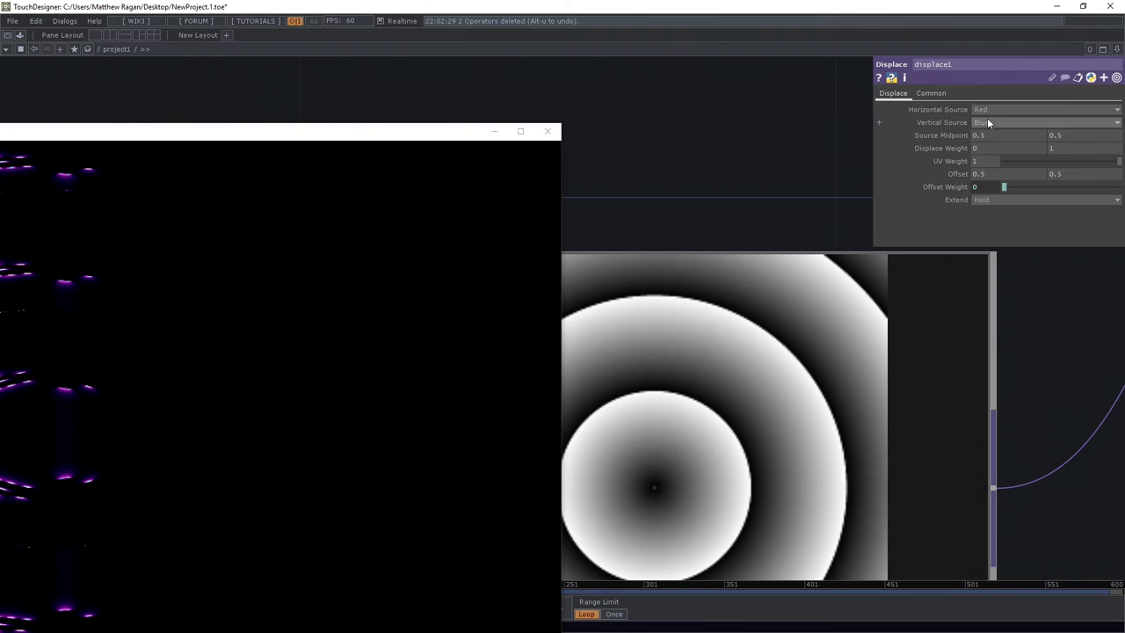
pyautogui.click(985, 123)
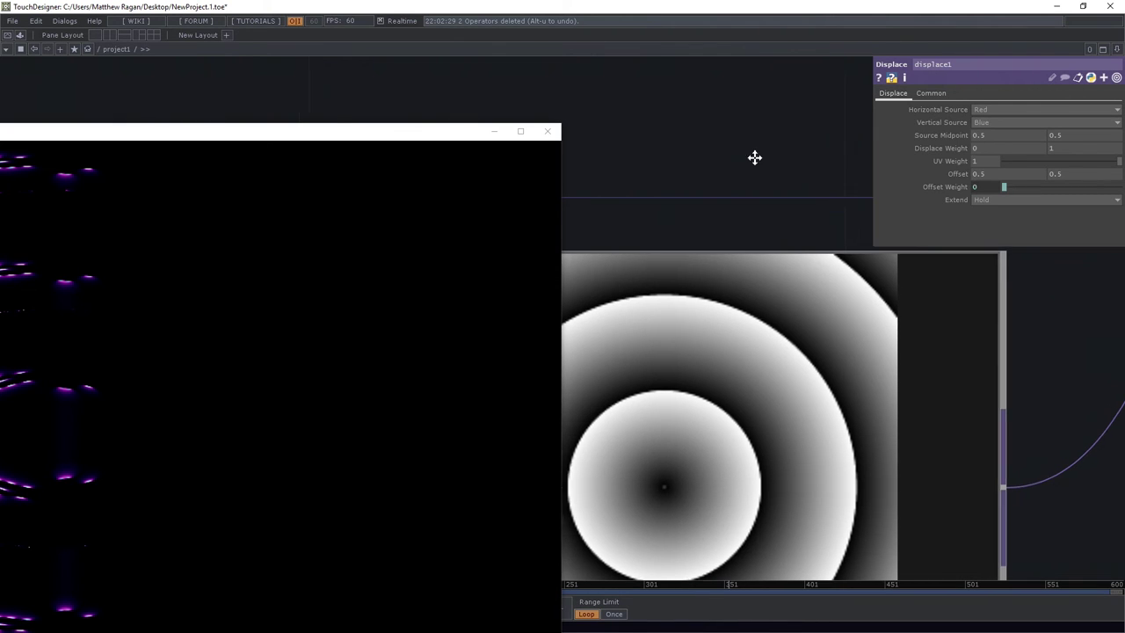
# Step: Attach a TOP to CHOP to ramp2's output to examine its red, green, blue and alpha curves, and delete it
pyautogui.scroll(-3, 753, 158)
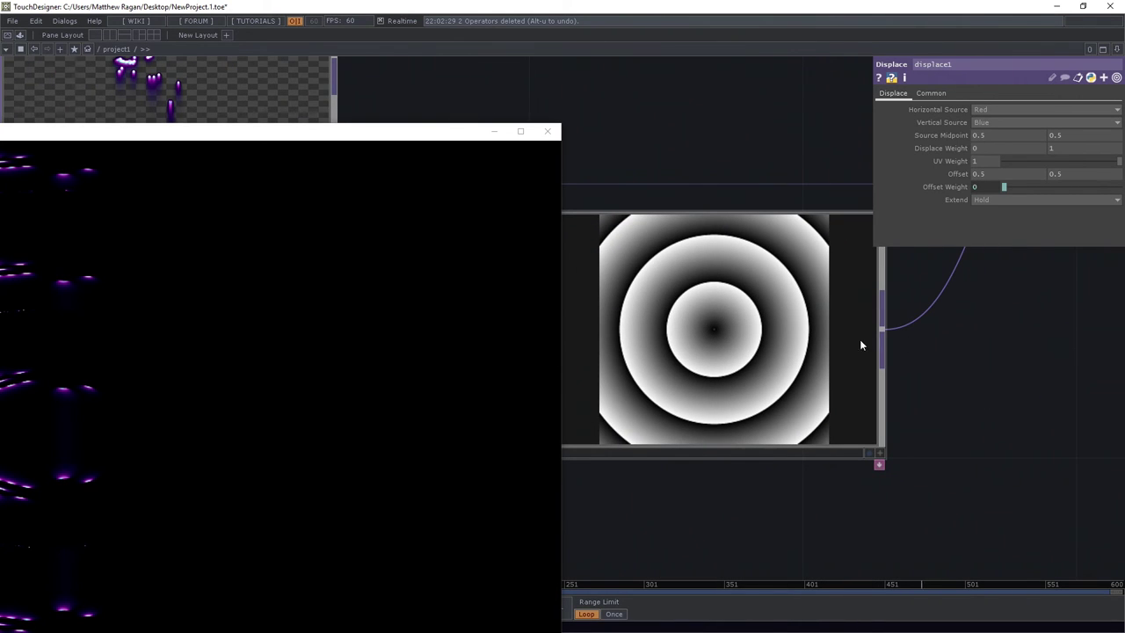
pyautogui.moveTo(740, 483); pyautogui.dragTo(859, 475)
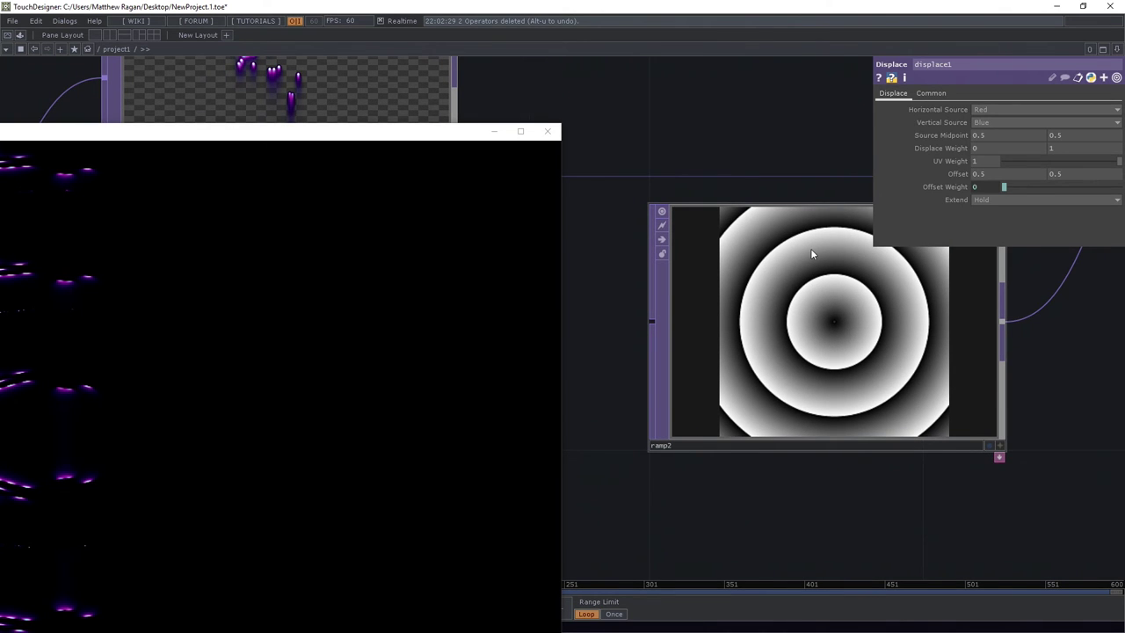
pyautogui.scroll(-5, 811, 253)
pyautogui.moveTo(845, 373); pyautogui.dragTo(710, 374)
pyautogui.scroll(4, 729, 257)
pyautogui.rightClick(748, 312)
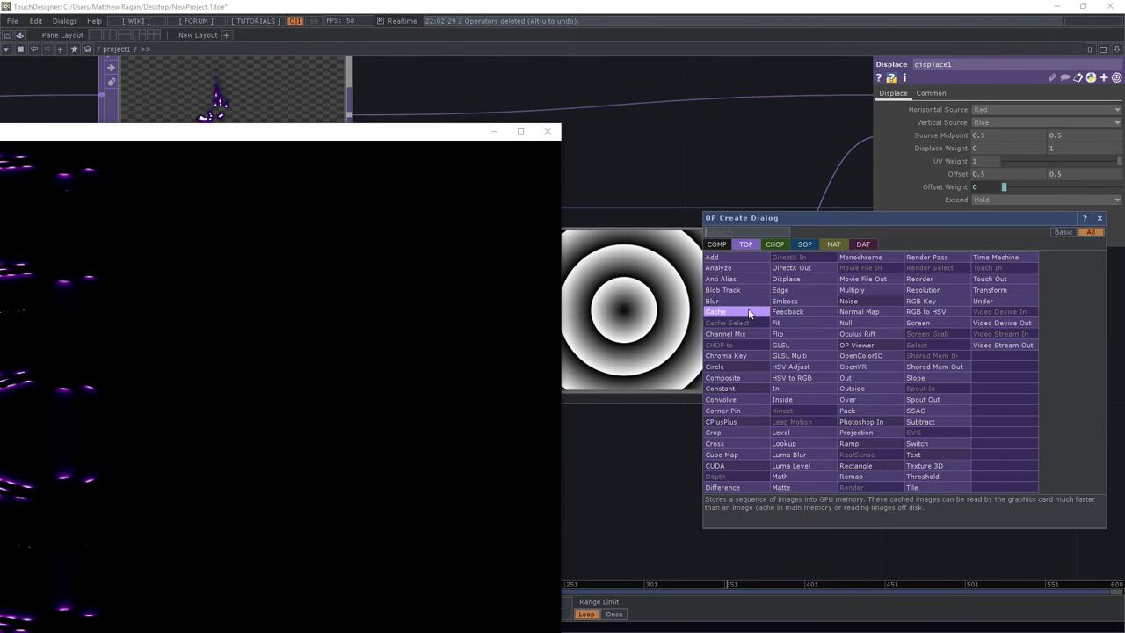
pyautogui.click(774, 245)
pyautogui.click(747, 265)
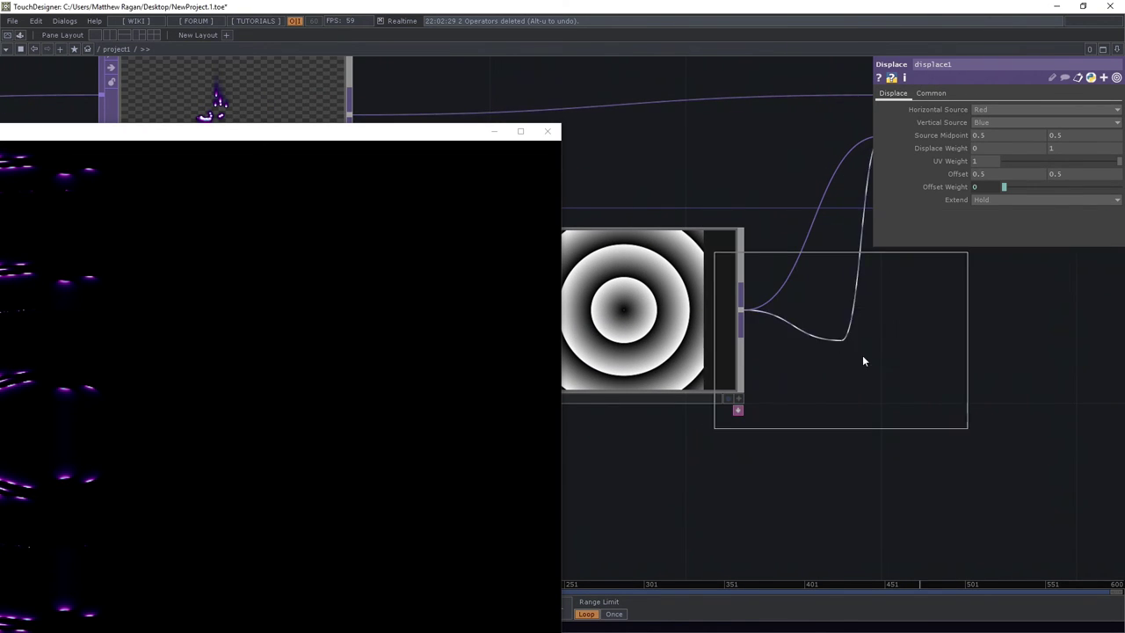
pyautogui.click(927, 383)
pyautogui.scroll(2, 842, 365)
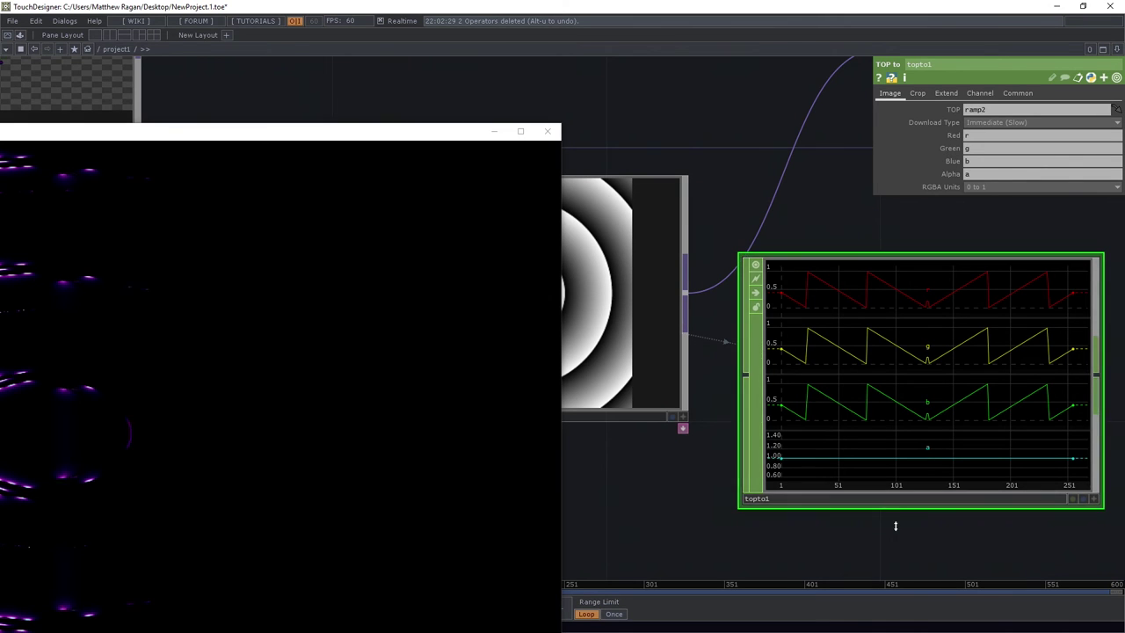
pyautogui.press('Delete')
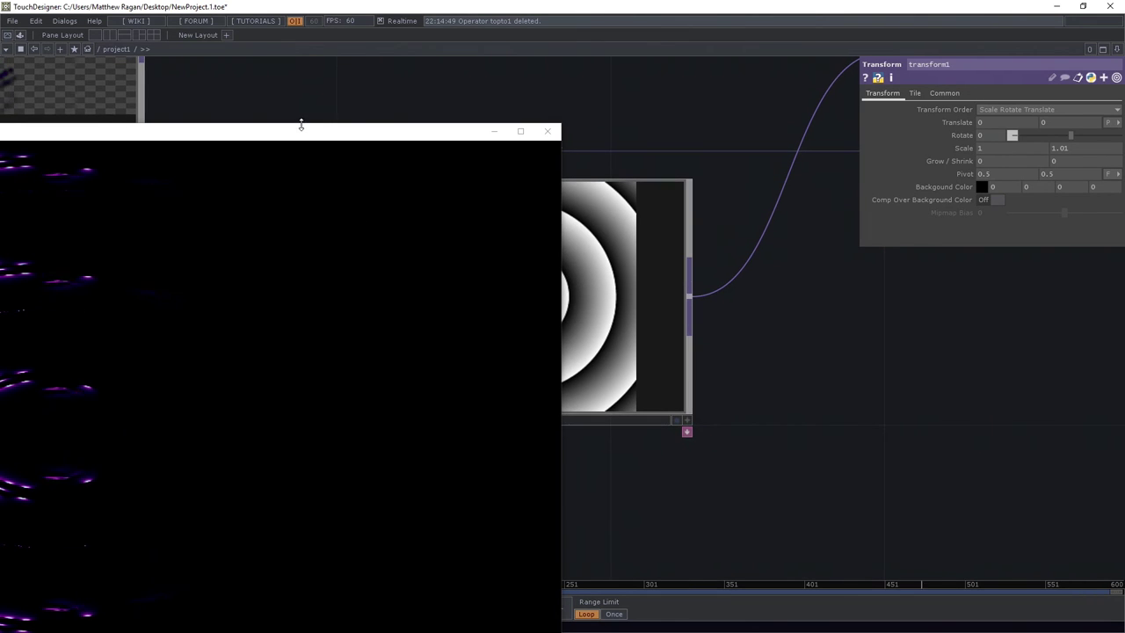
# Step: Shrink the displace1 viewer window and delete the ramp2 node from the network
pyautogui.moveTo(302, 124); pyautogui.dragTo(517, 197)
pyautogui.moveTo(736, 275); pyautogui.dragTo(724, 368)
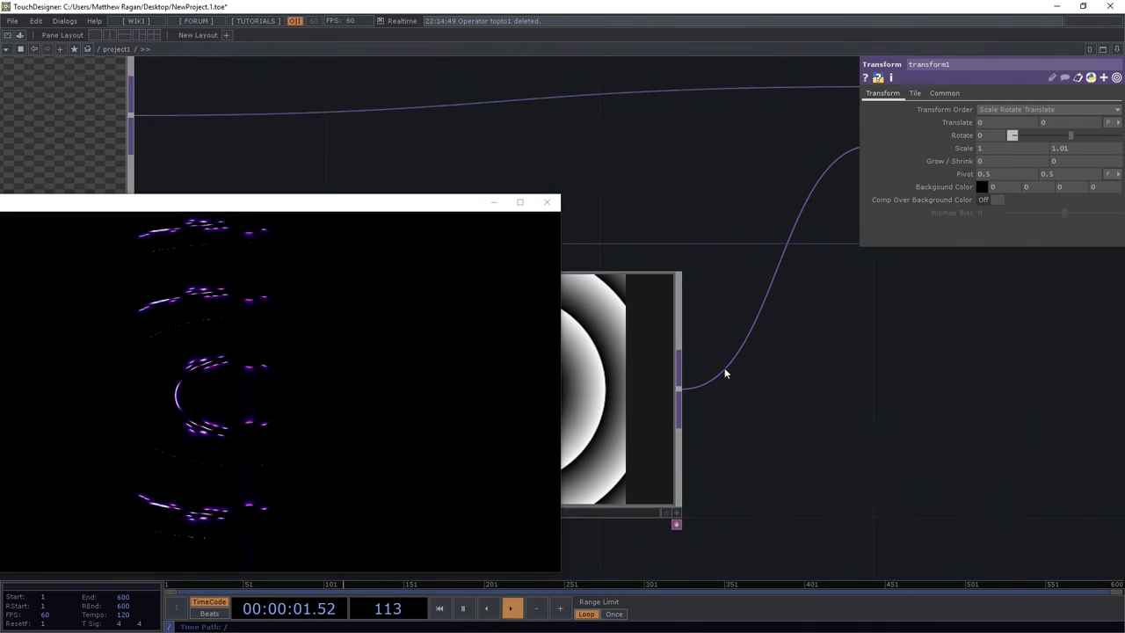
pyautogui.scroll(-3, 722, 366)
pyautogui.moveTo(798, 376); pyautogui.dragTo(588, 497, button='right')
pyautogui.press('Delete')
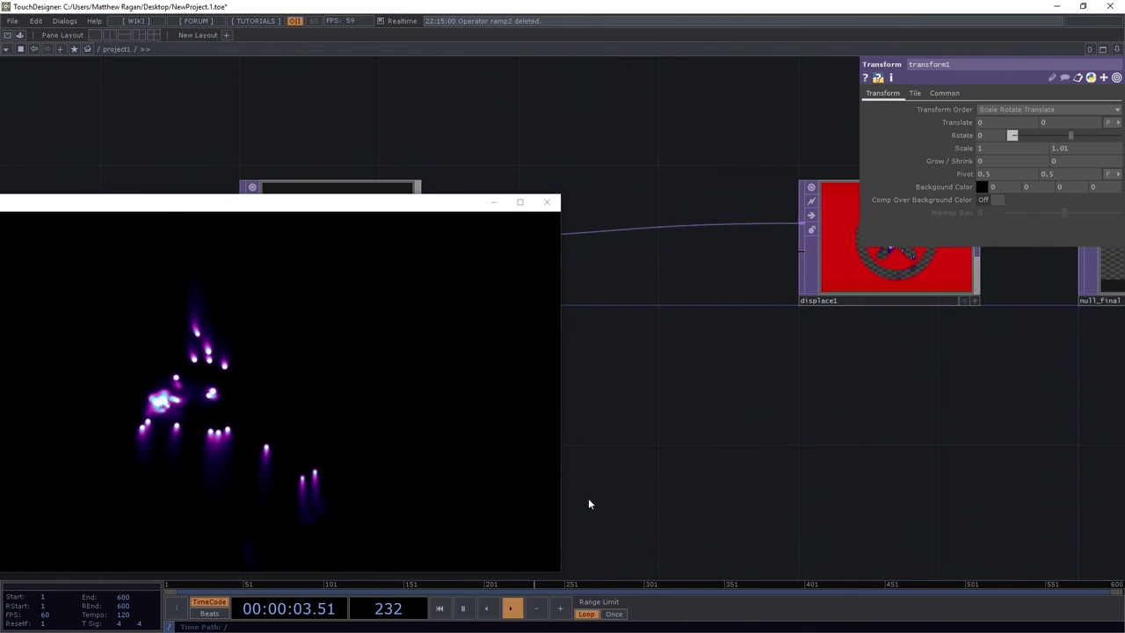
pyautogui.press('Tab')
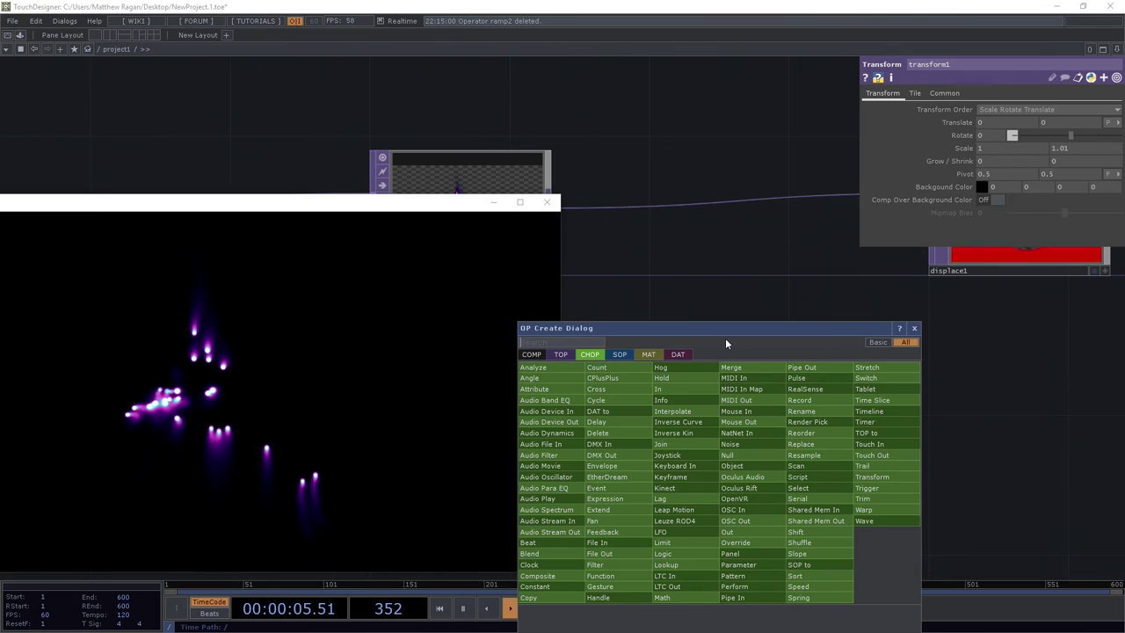
pyautogui.write('noi')
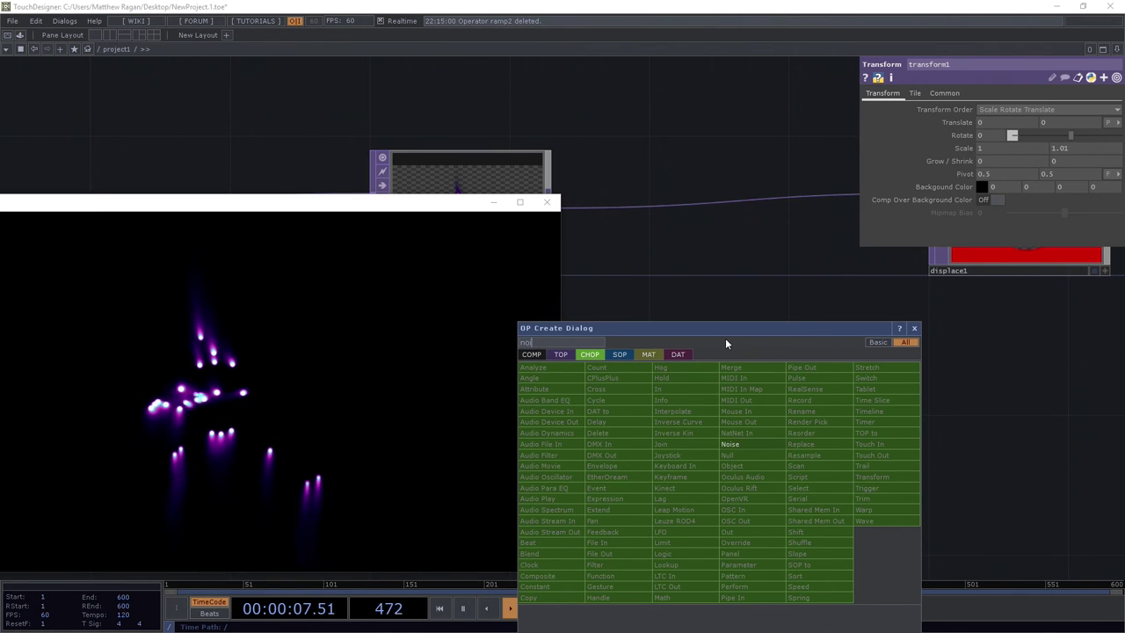
pyautogui.click(565, 354)
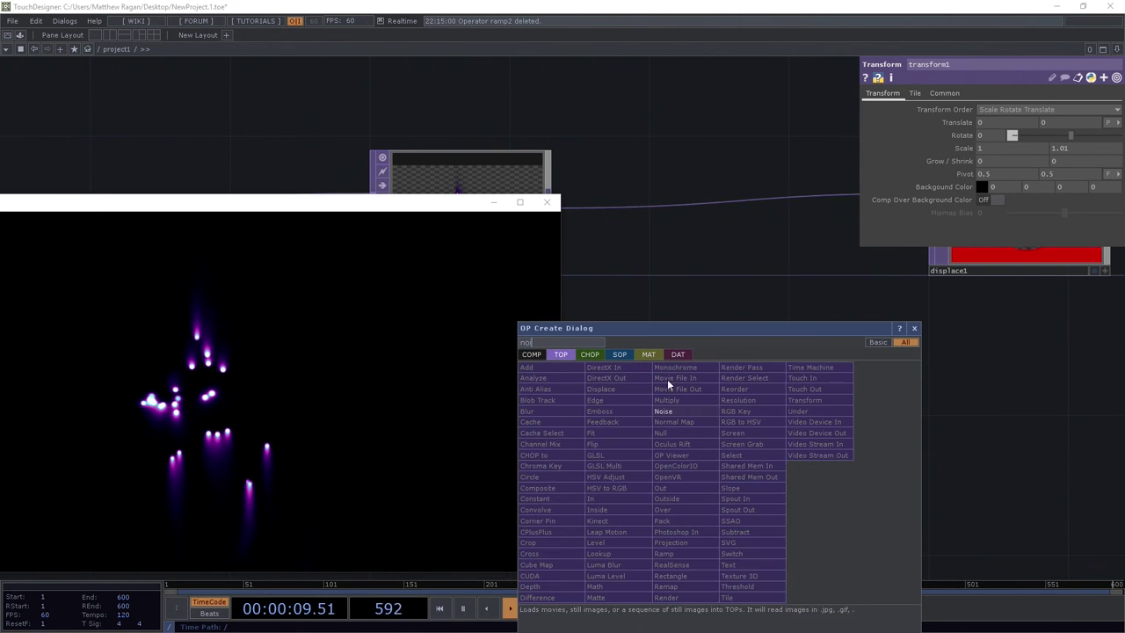
pyautogui.click(675, 410)
pyautogui.click(683, 405)
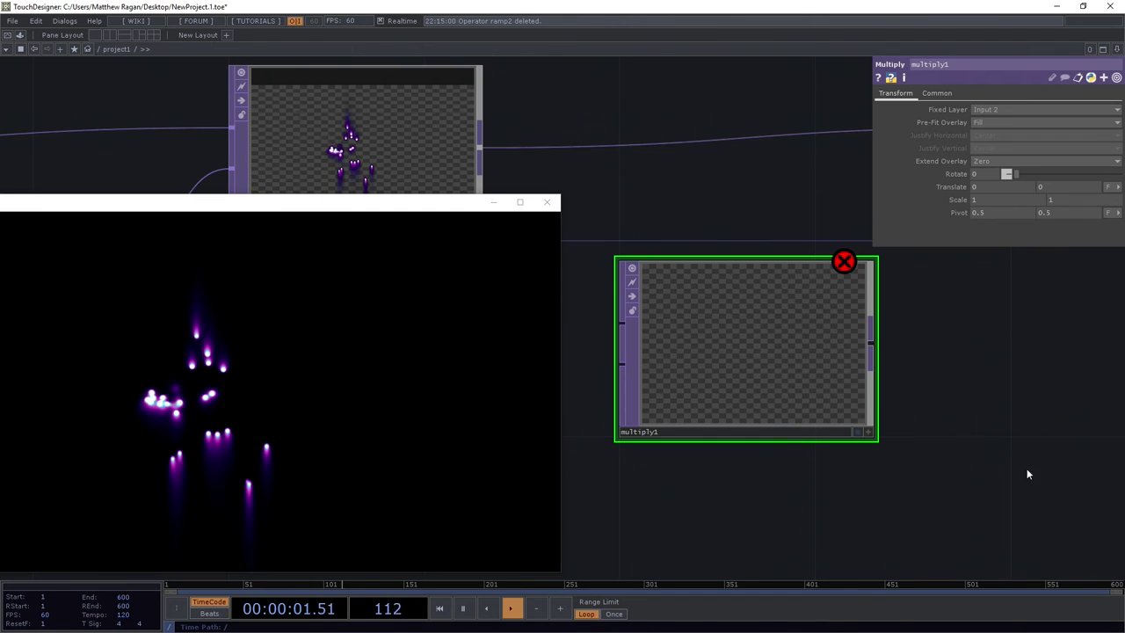
pyautogui.press('Delete')
# Step: Add a Noise TOP in the free space below and before displace1
pyautogui.press('Tab')
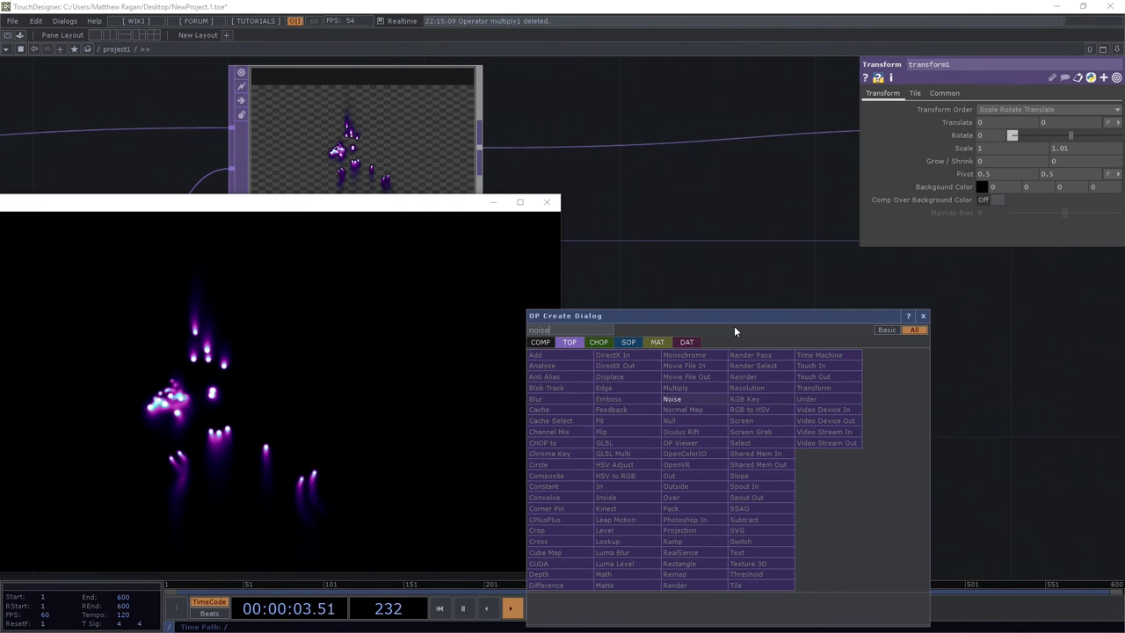
pyautogui.click(673, 398)
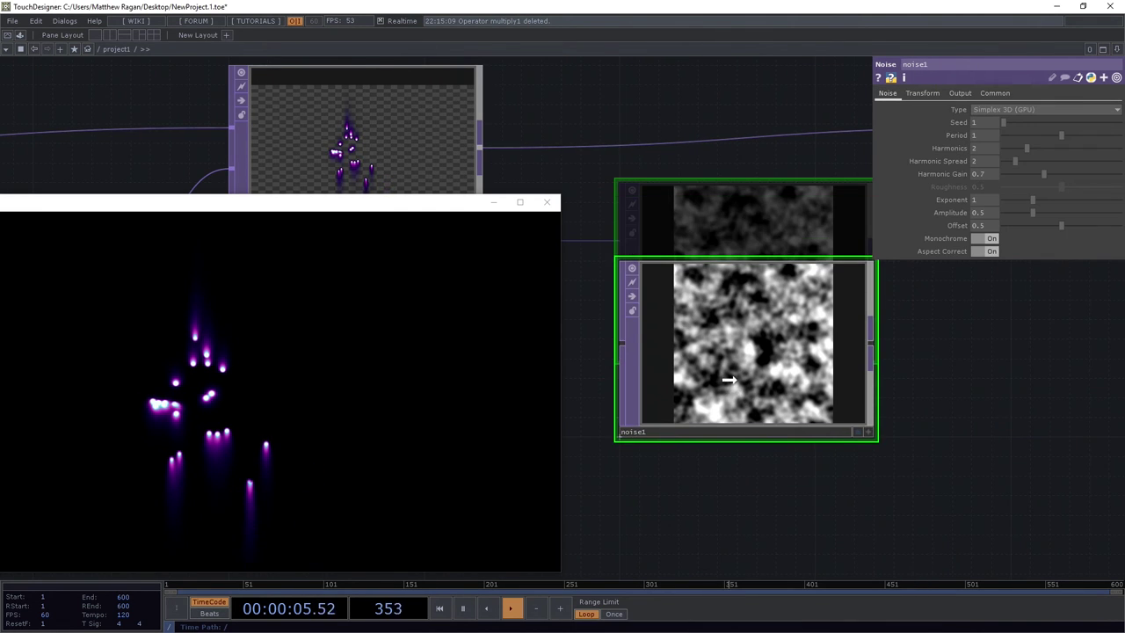
pyautogui.moveTo(729, 379); pyautogui.dragTo(709, 359)
pyautogui.moveTo(770, 195); pyautogui.dragTo(702, 233)
pyautogui.moveTo(732, 378); pyautogui.dragTo(731, 397)
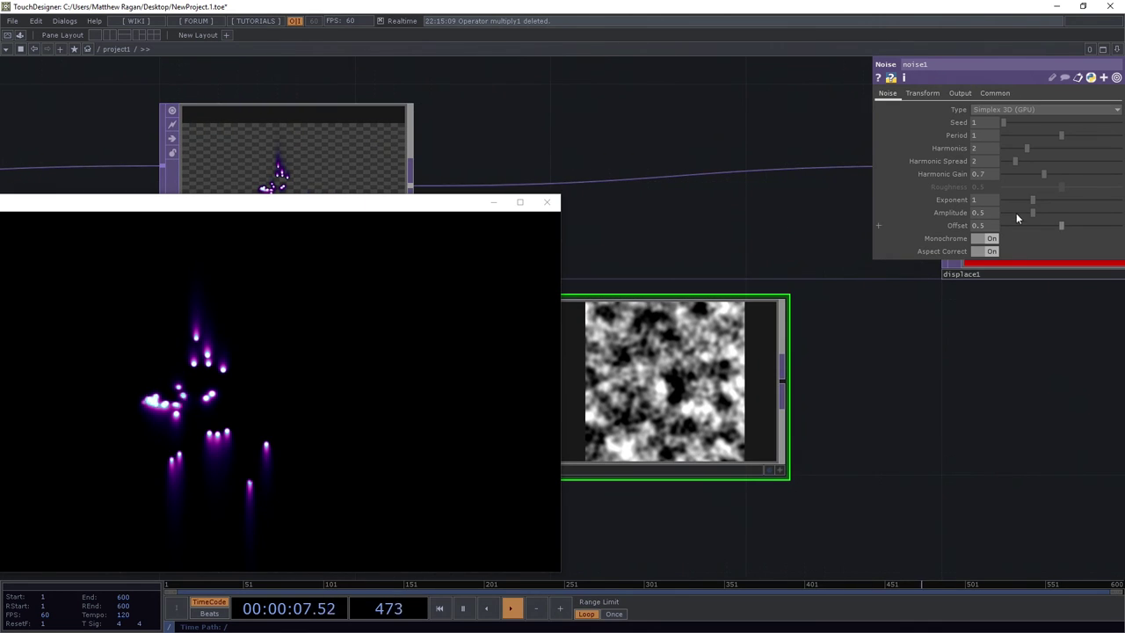
# Step: Set the width of the noise1 resolution to 1 pixel
pyautogui.click(998, 93)
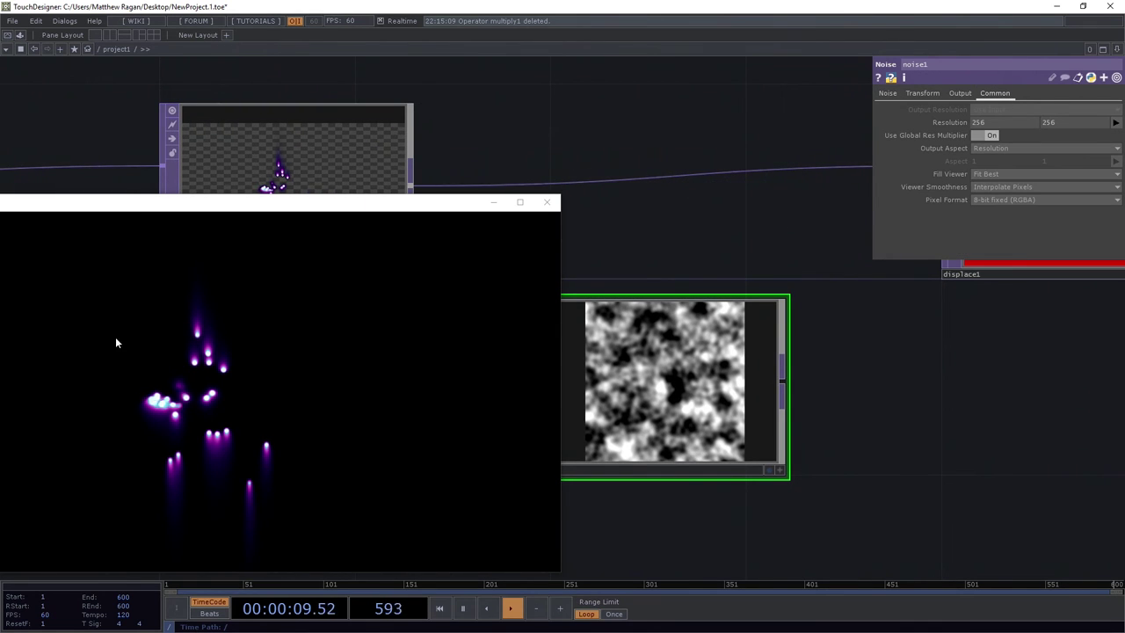
pyautogui.write('1')
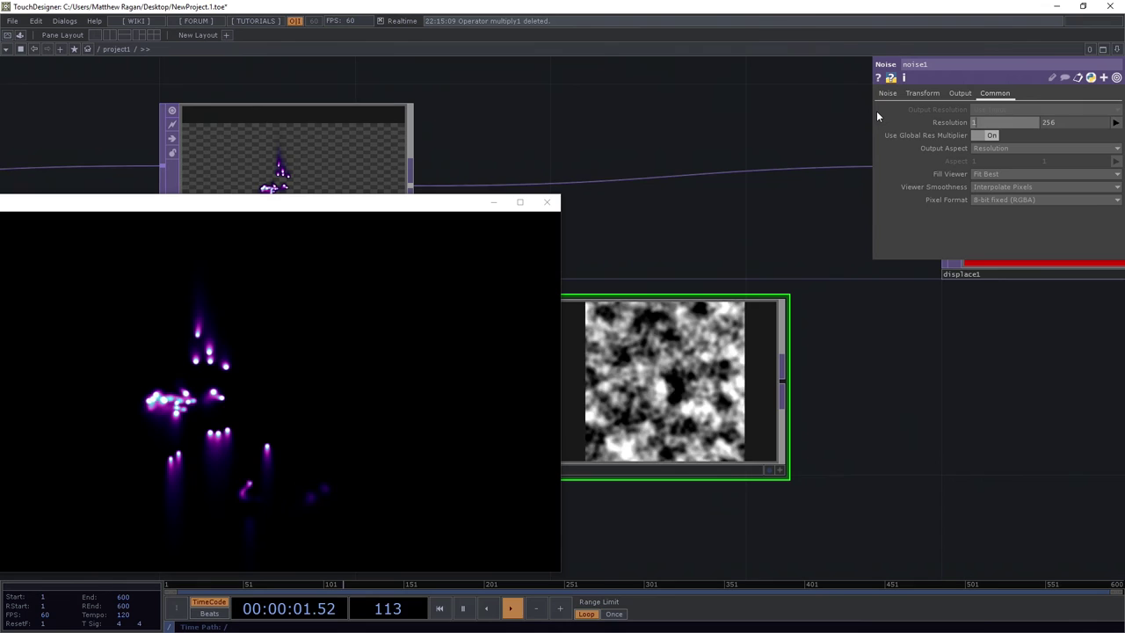
pyautogui.press('Return')
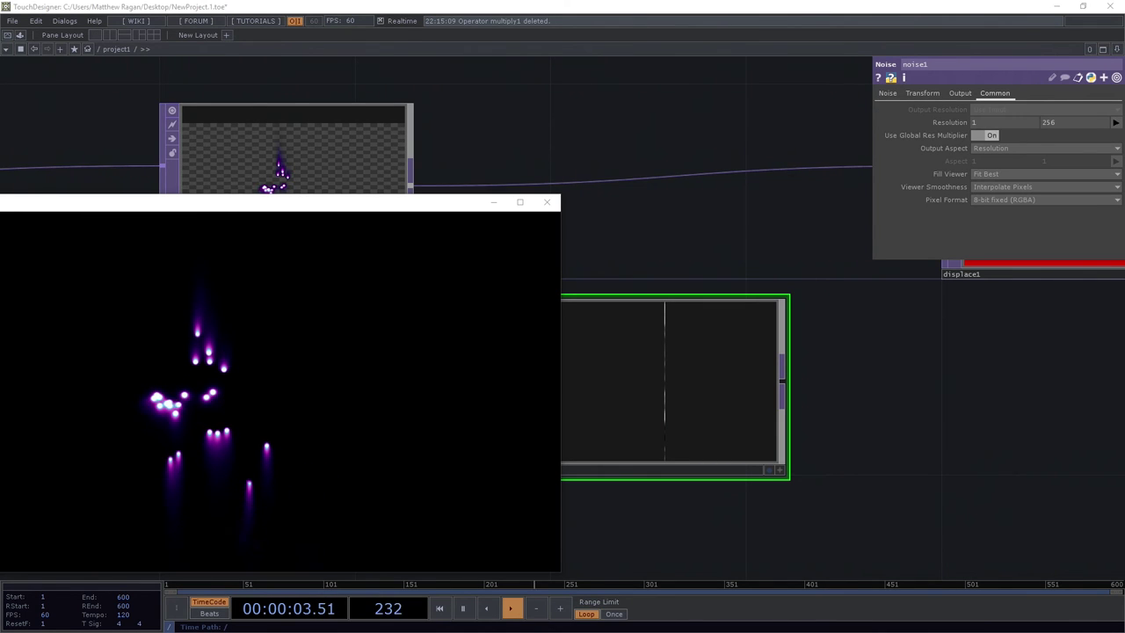
# Step: Connect the noise1 output to the second input of displace1
pyautogui.scroll(3, 565, 413)
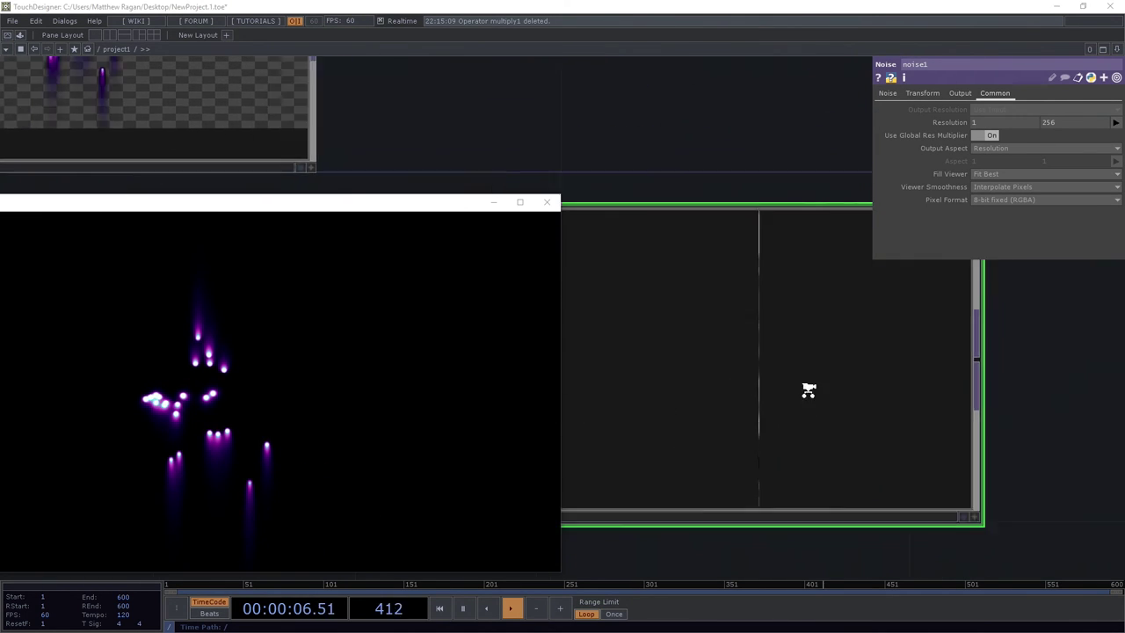
pyautogui.scroll(-3, 810, 389)
pyautogui.moveTo(914, 374); pyautogui.dragTo(846, 251)
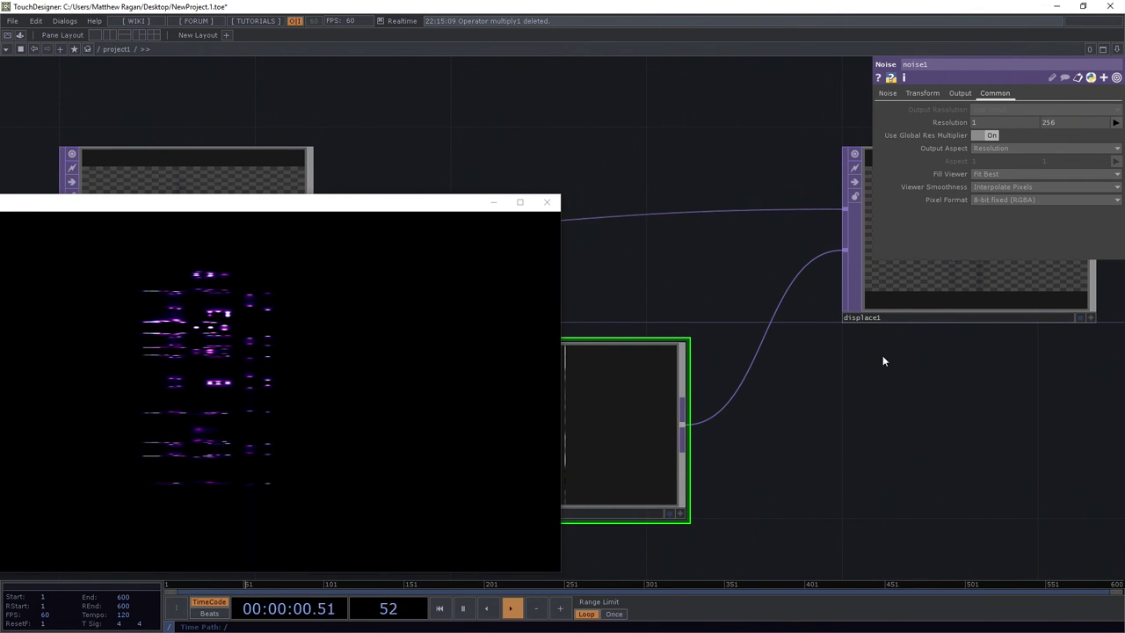
# Step: Set the displace weight of displace1 to 0.007 horizontally and 0 vertically
pyautogui.moveTo(922, 379); pyautogui.dragTo(696, 416)
pyautogui.click(660, 230)
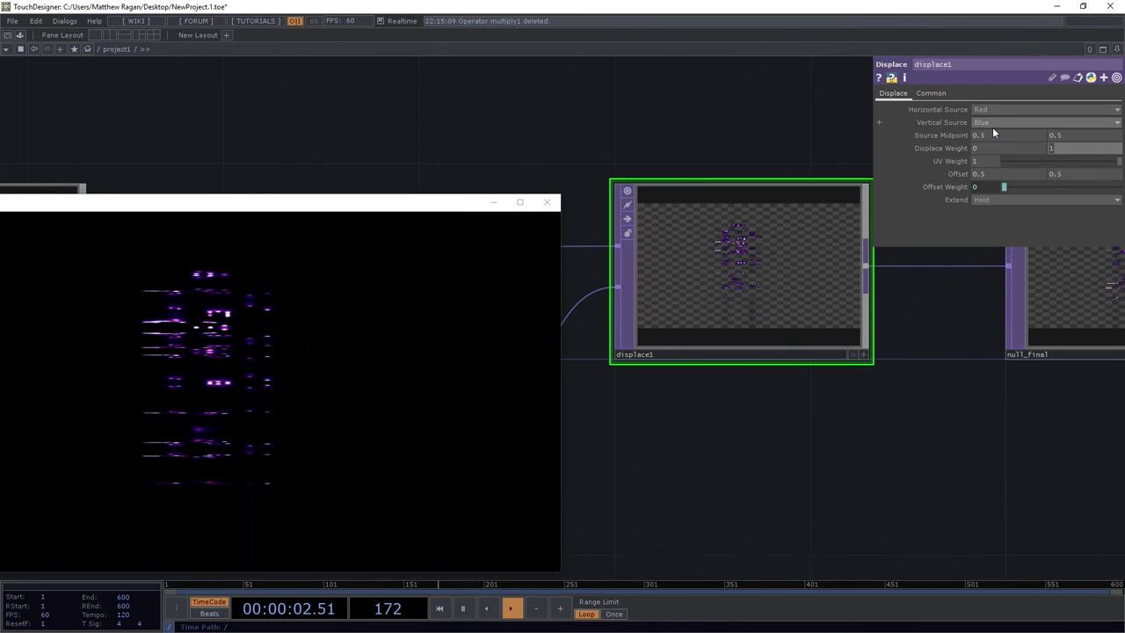
pyautogui.write('0')
pyautogui.press('Return')
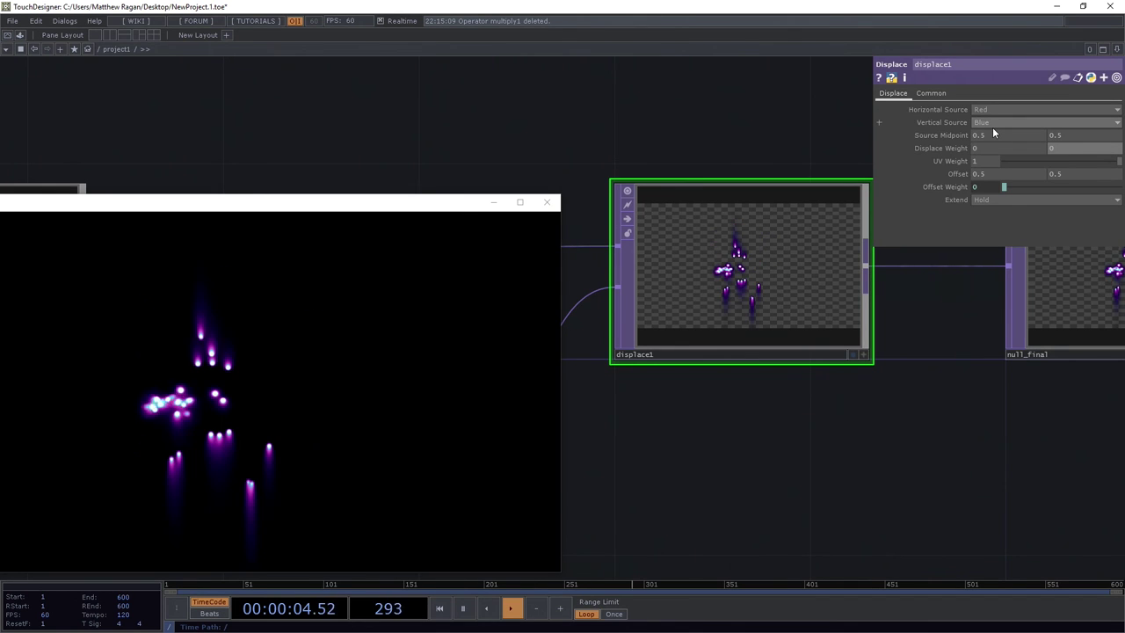
pyautogui.moveTo(1012, 147); pyautogui.dragTo(1032, 148, button='middle')
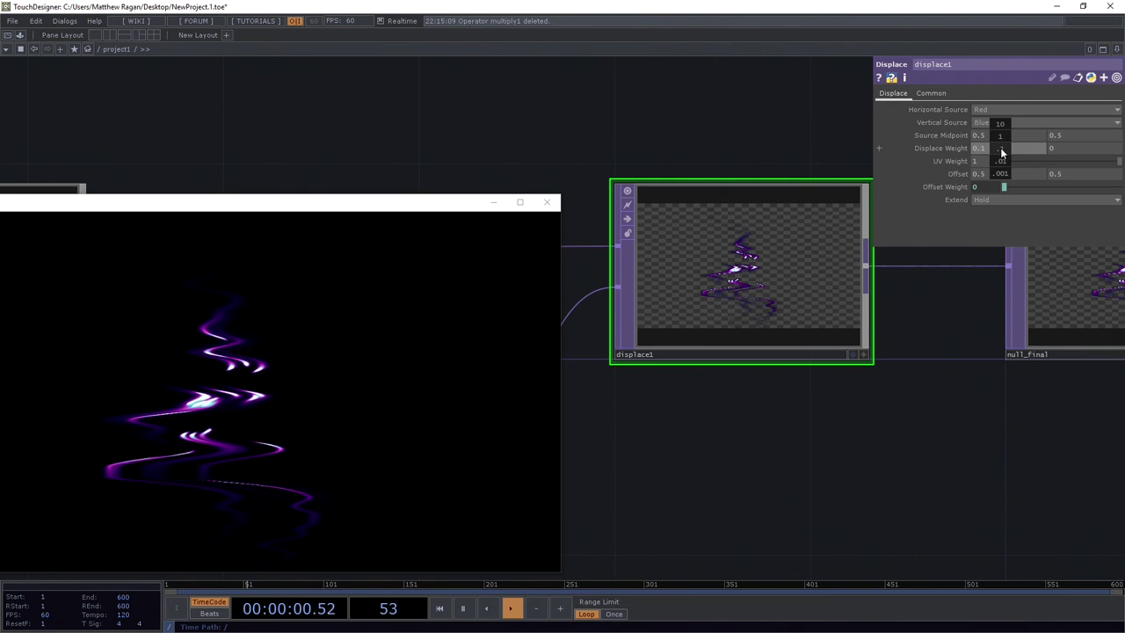
pyautogui.moveTo(999, 173); pyautogui.dragTo(1001, 133, button='middle')
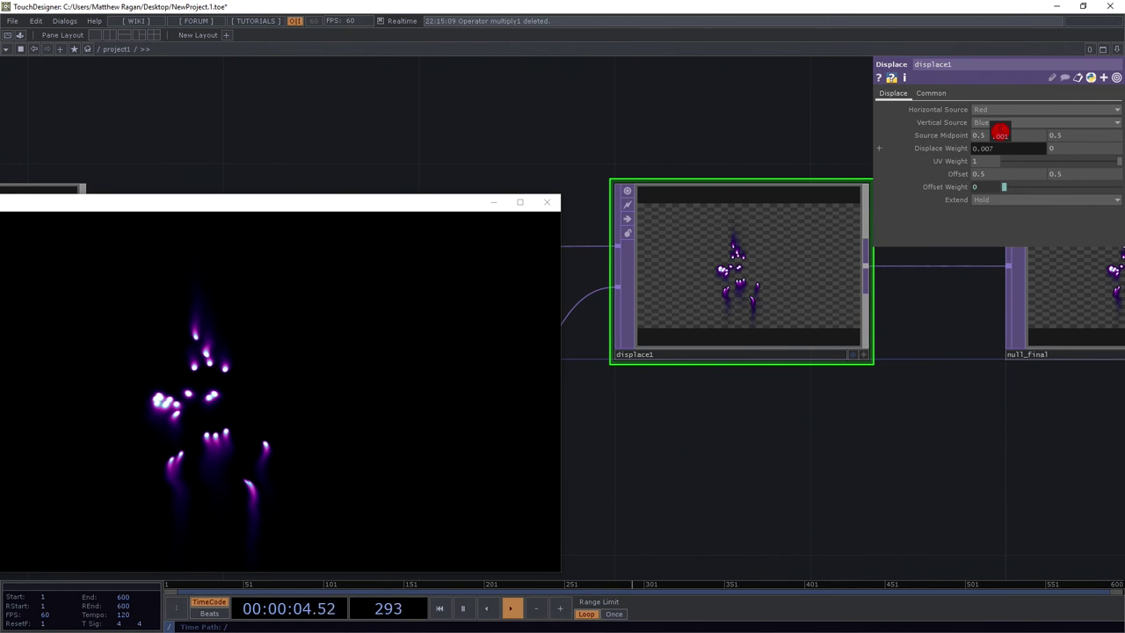
# Step: Reduce the noise1 period to 0.12
pyautogui.moveTo(815, 407); pyautogui.dragTo(989, 311)
pyautogui.scroll(-6, 990, 311)
pyautogui.moveTo(921, 340); pyautogui.dragTo(638, 428, button='right')
pyautogui.moveTo(893, 333); pyautogui.dragTo(993, 392)
pyautogui.scroll(5, 842, 385)
pyautogui.scroll(3, 842, 384)
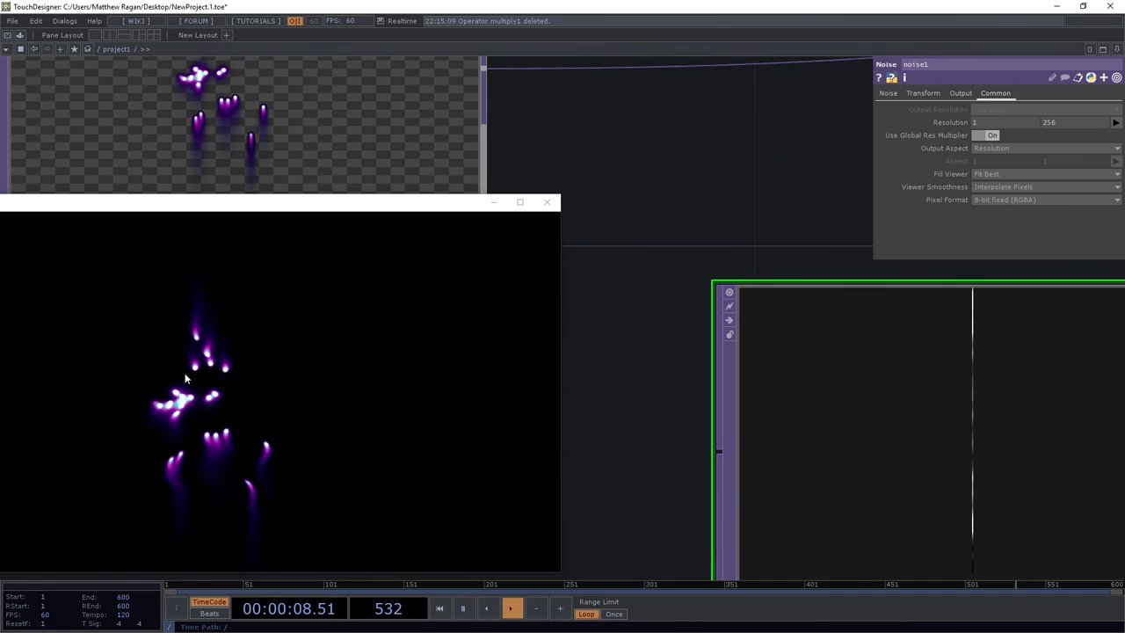
pyautogui.click(883, 93)
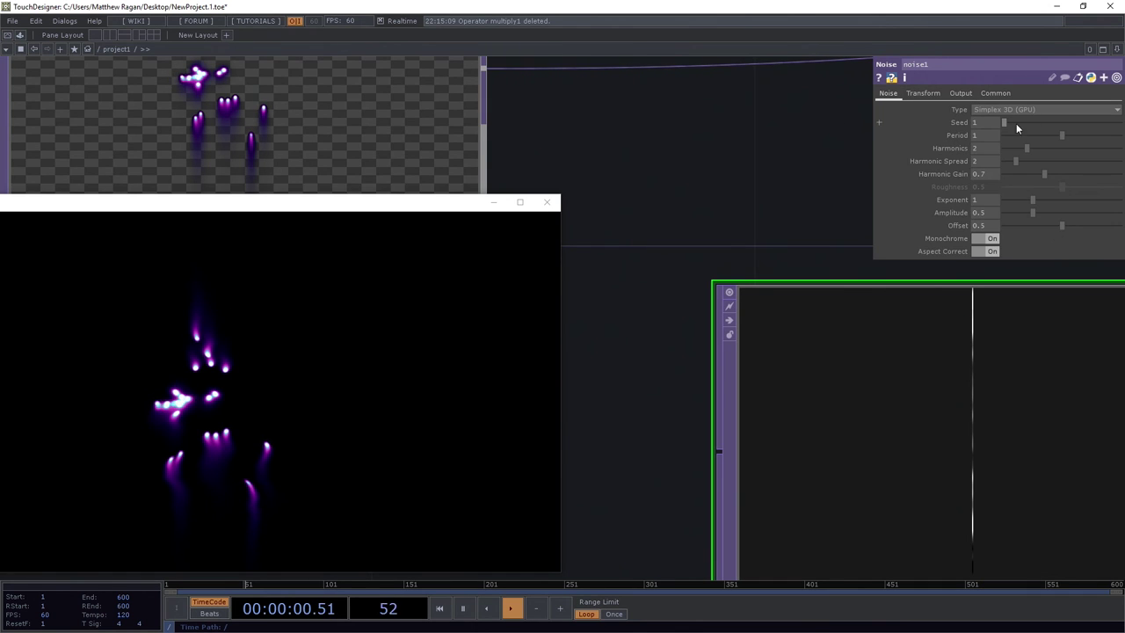
pyautogui.moveTo(1065, 138); pyautogui.dragTo(1008, 137)
# Step: Lower the horizontal displace weight of displace1 to 0.002
pyautogui.moveTo(696, 252); pyautogui.dragTo(528, 304)
pyautogui.scroll(-5, 695, 293)
pyautogui.click(852, 327)
pyautogui.scroll(5, 959, 249)
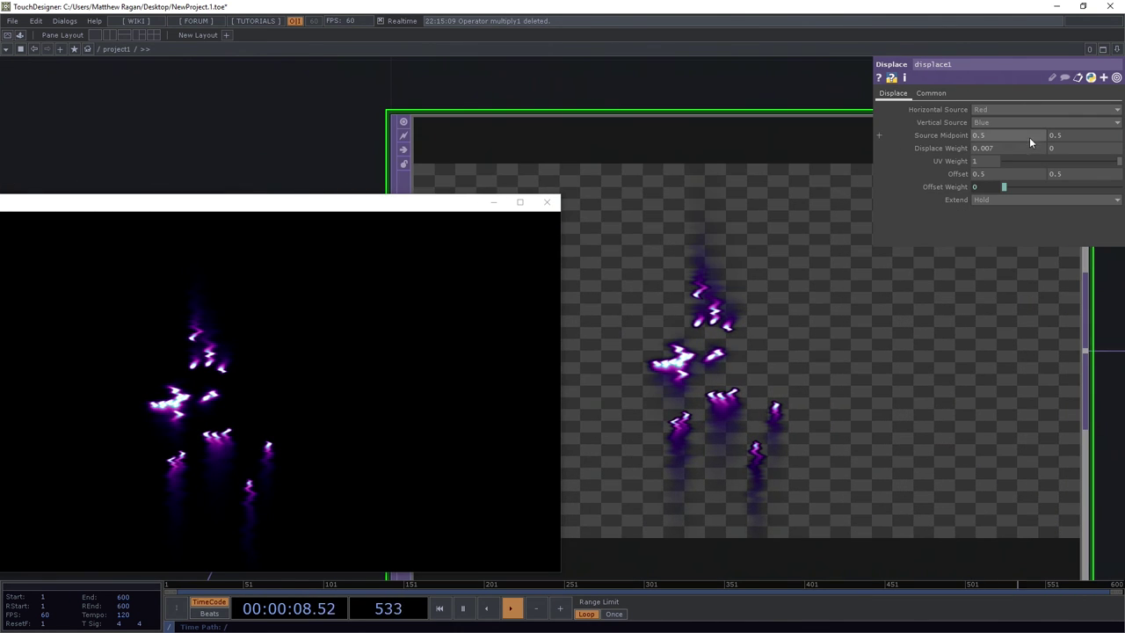
pyautogui.moveTo(1017, 148); pyautogui.dragTo(1015, 170)
pyautogui.moveTo(1015, 174); pyautogui.dragTo(1015, 134, button='middle')
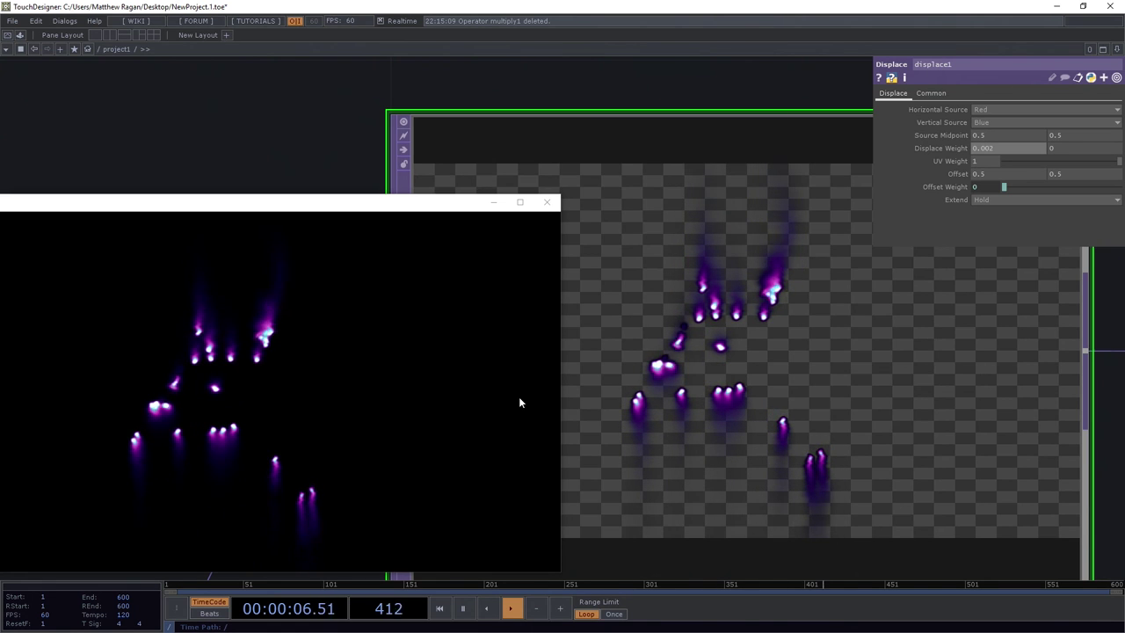
# Step: Shrink the displace1 viewer window and move it clear of the nodes, and shift the noise1 node slightly closer to displace1
pyautogui.moveTo(307, 209); pyautogui.dragTo(820, 154)
pyautogui.scroll(-3, 163, 399)
pyautogui.moveTo(174, 397); pyautogui.dragTo(324, 243)
pyautogui.scroll(-3, 315, 221)
pyautogui.click(215, 349)
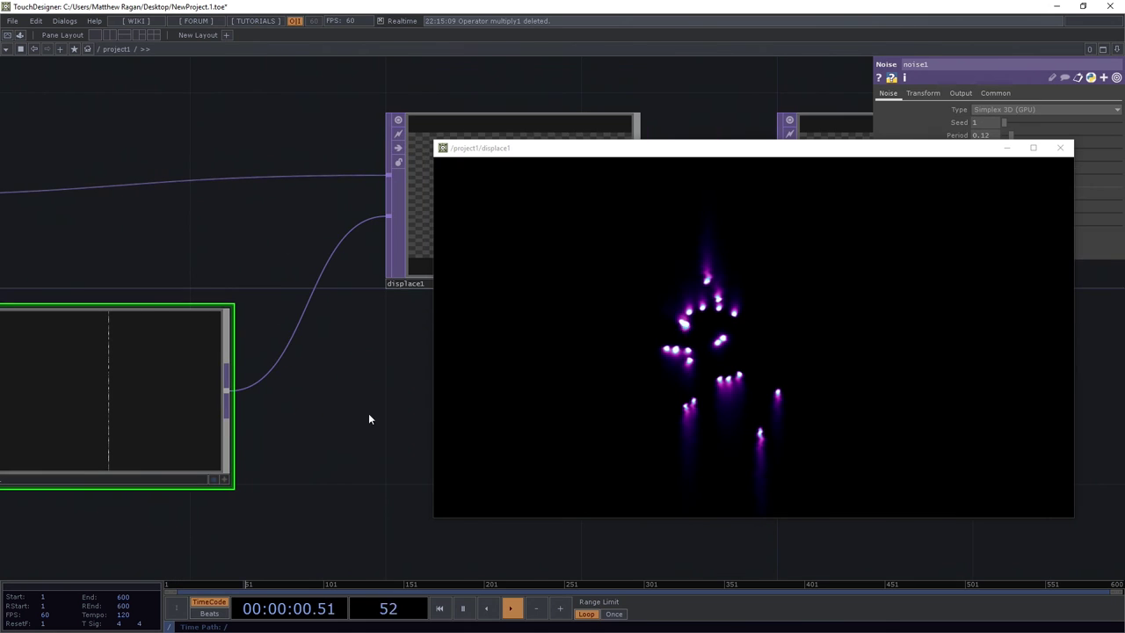
pyautogui.moveTo(749, 152); pyautogui.dragTo(815, 305)
pyautogui.moveTo(313, 412); pyautogui.dragTo(477, 344)
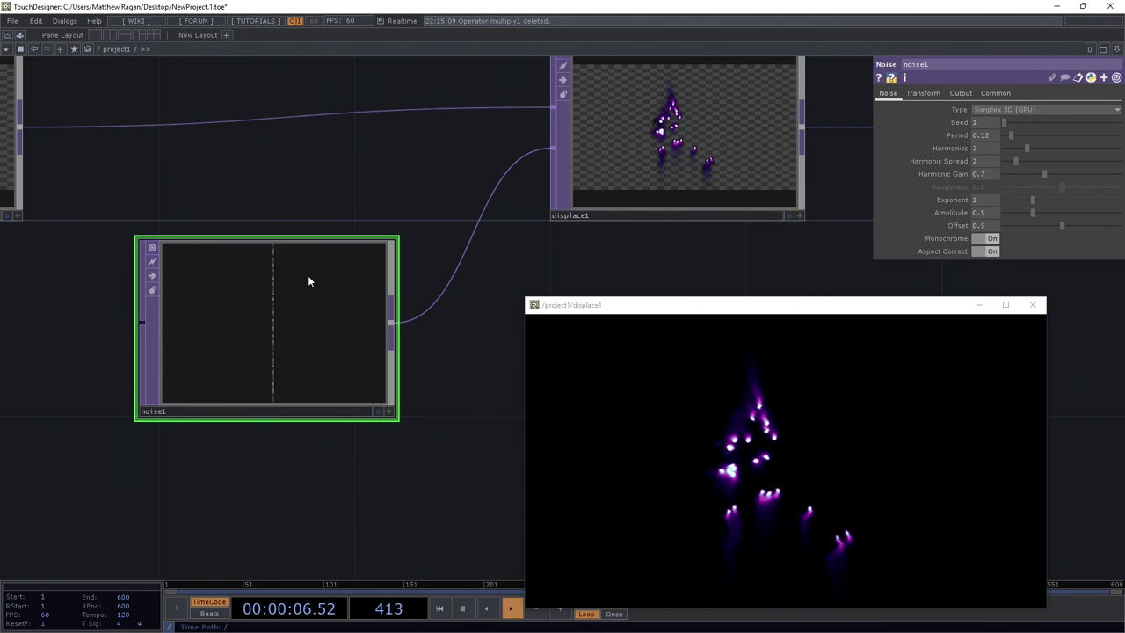
pyautogui.moveTo(224, 366); pyautogui.dragTo(243, 366)
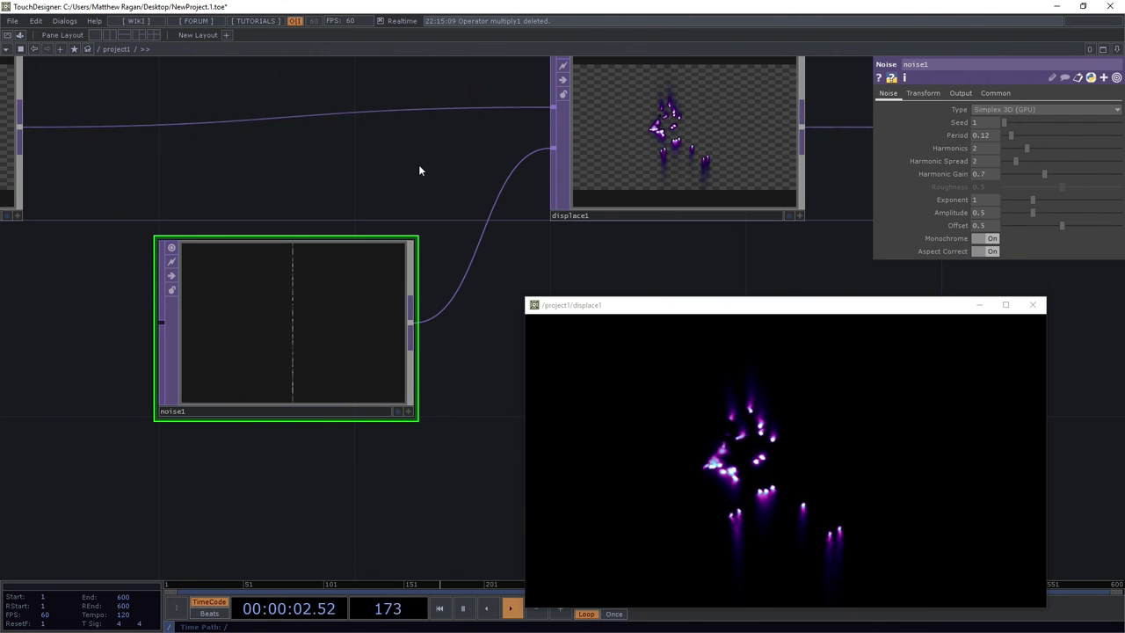
# Step: Drive the Z translate of noise1 with the expression absTime.seconds
pyautogui.click(958, 94)
pyautogui.click(924, 94)
pyautogui.click(979, 133)
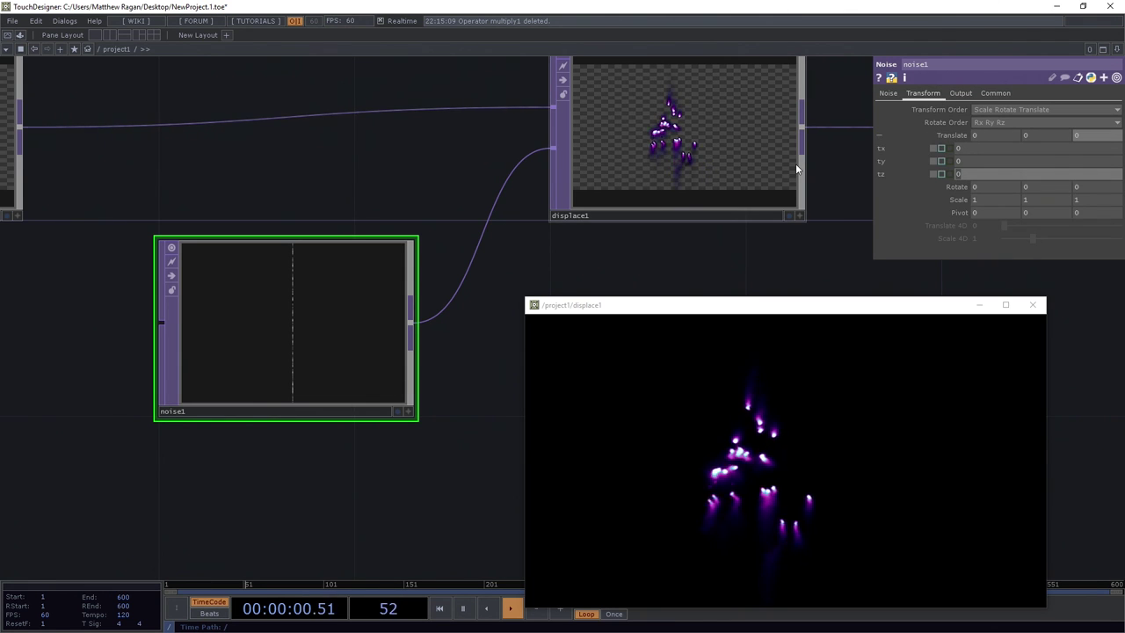
pyautogui.write('absT')
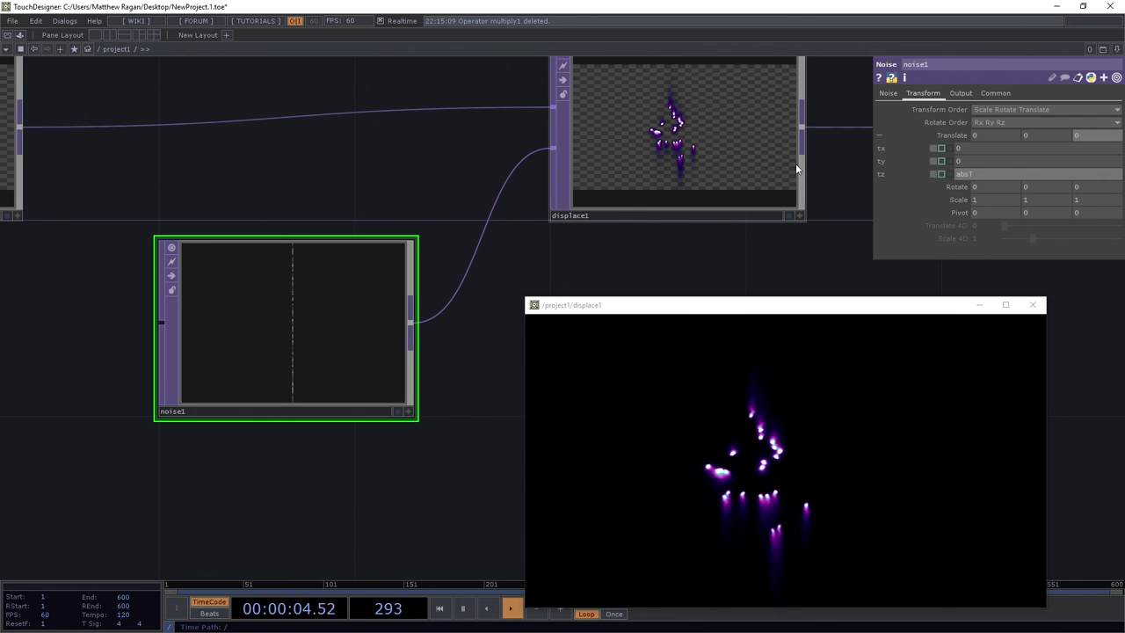
pyautogui.write('ime.seconds')
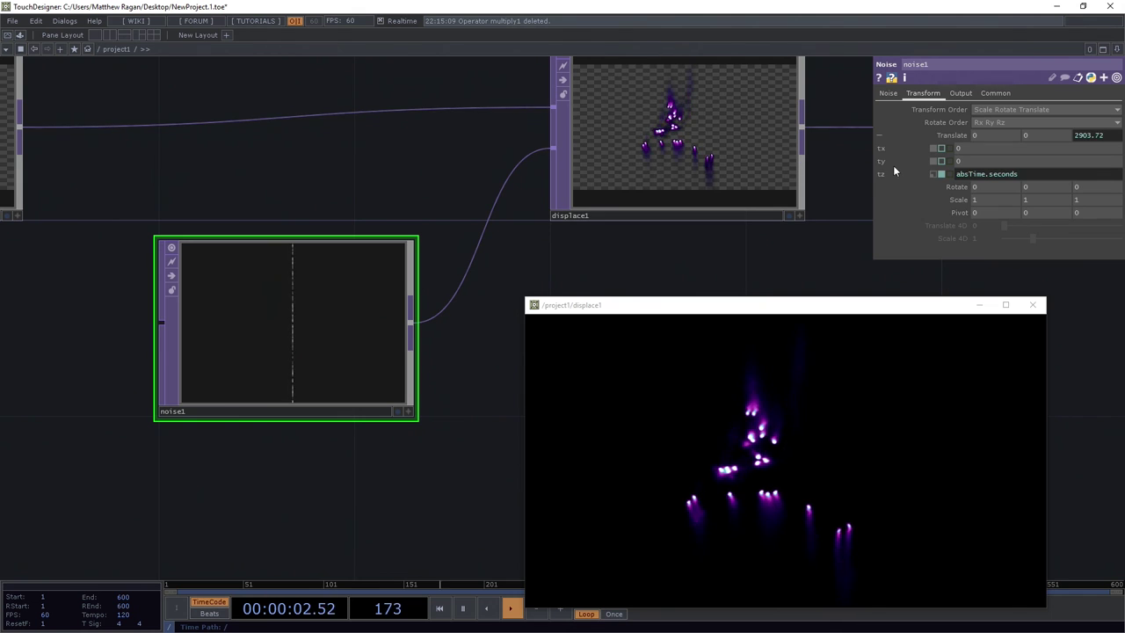
# Step: Slow the noise1 Z translate by extending its expression to absTime.seconds * 0.1
pyautogui.write('* .8')
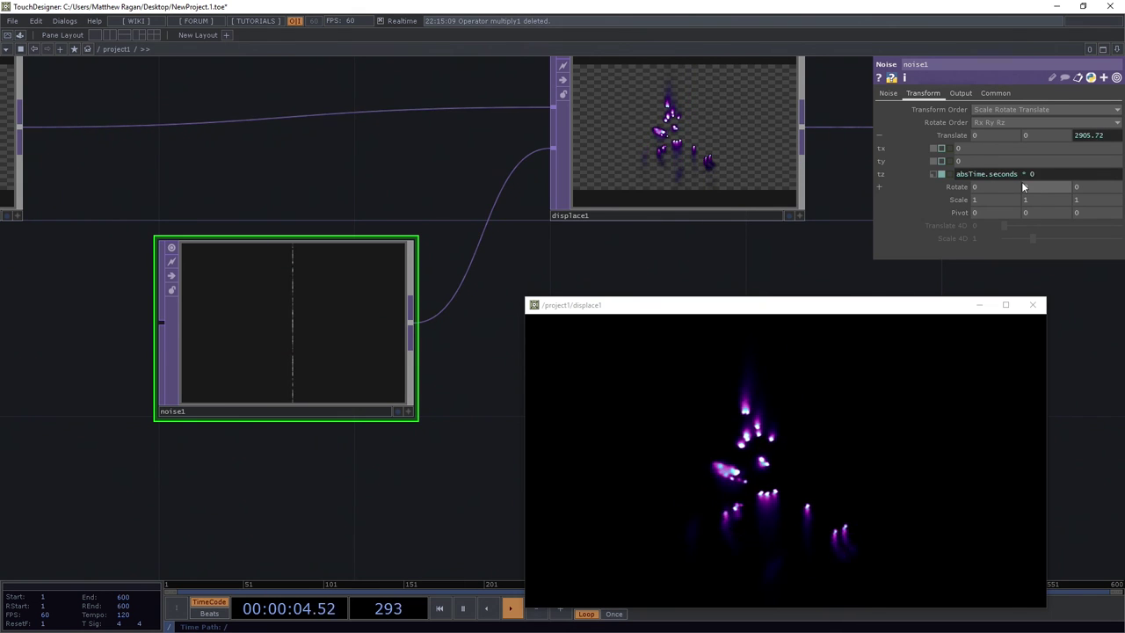
pyautogui.press('Return')
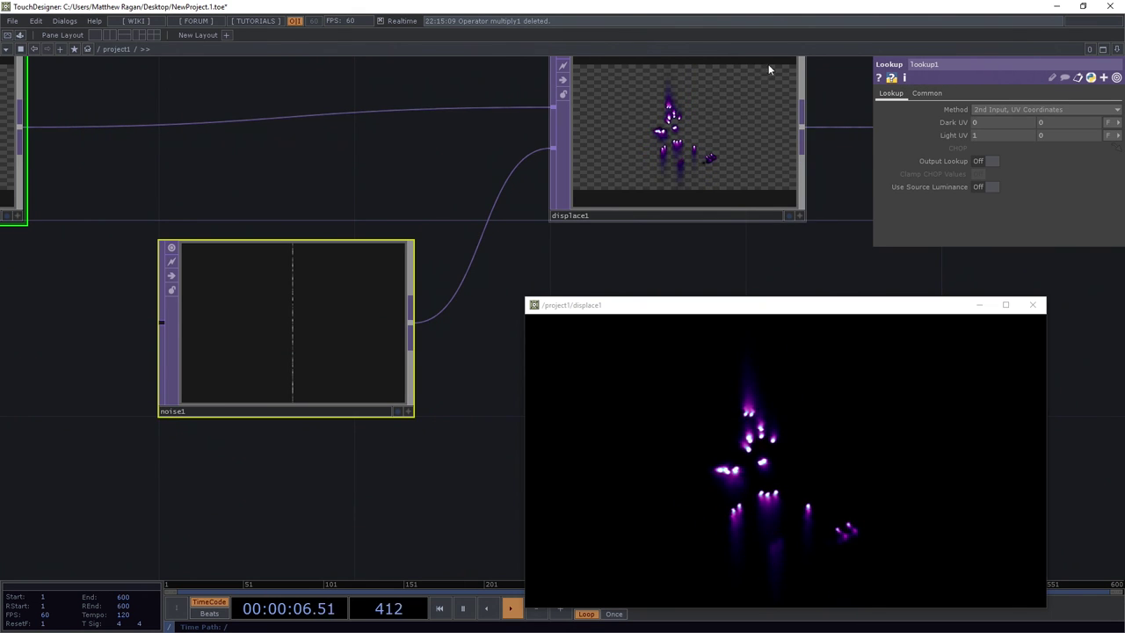
pyautogui.click(328, 314)
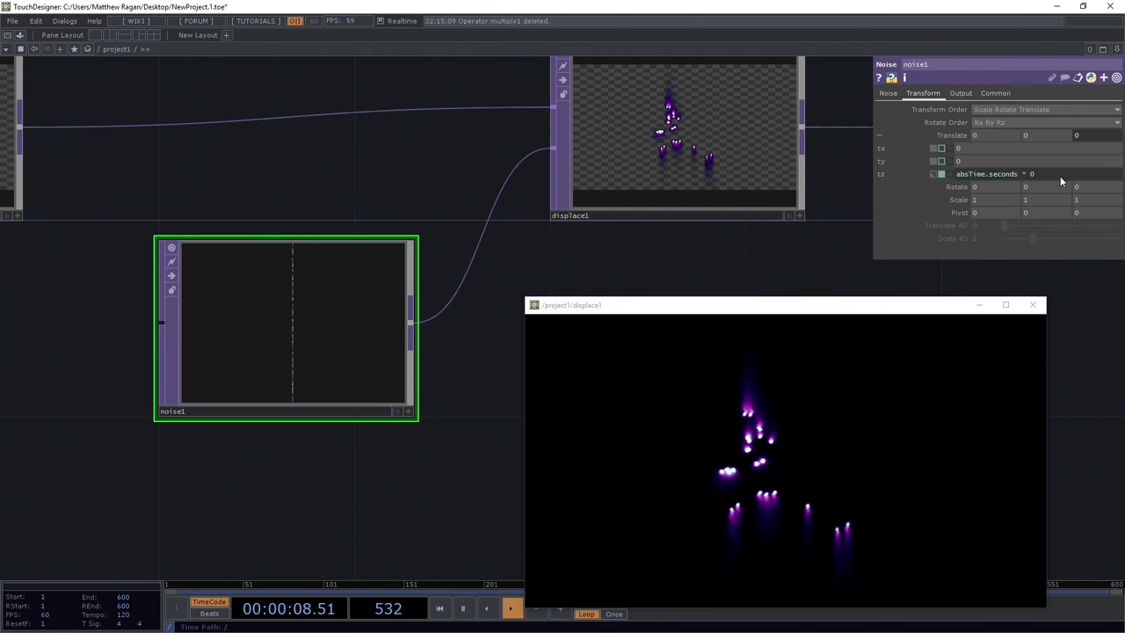
pyautogui.write('0.')
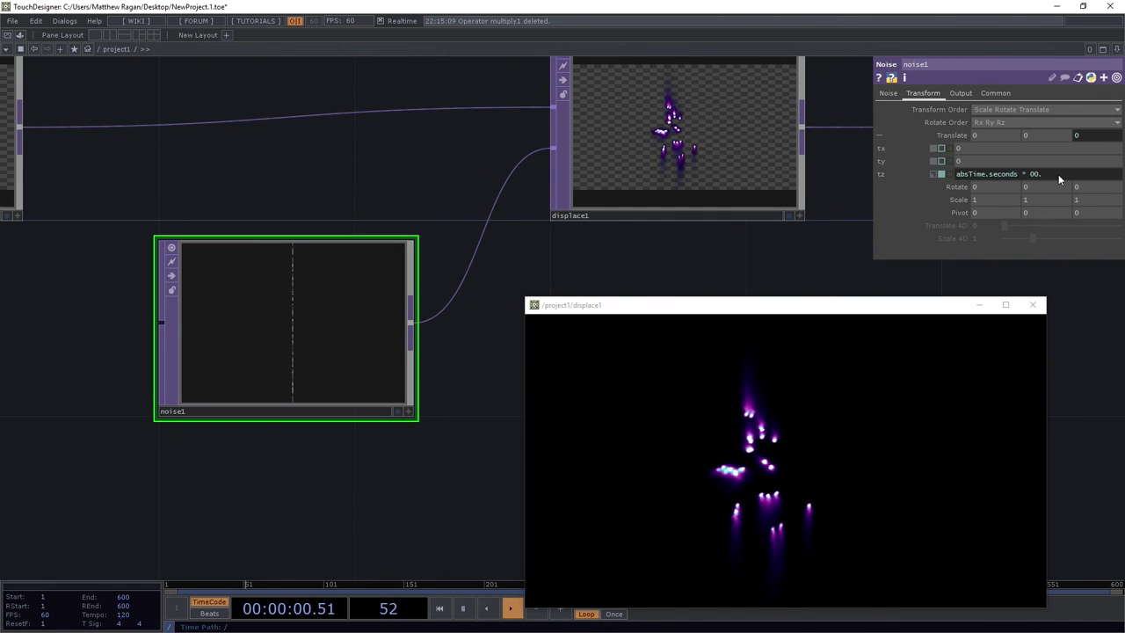
pyautogui.press('BackSpace')
pyautogui.press('BackSpace')
pyautogui.write('0.')
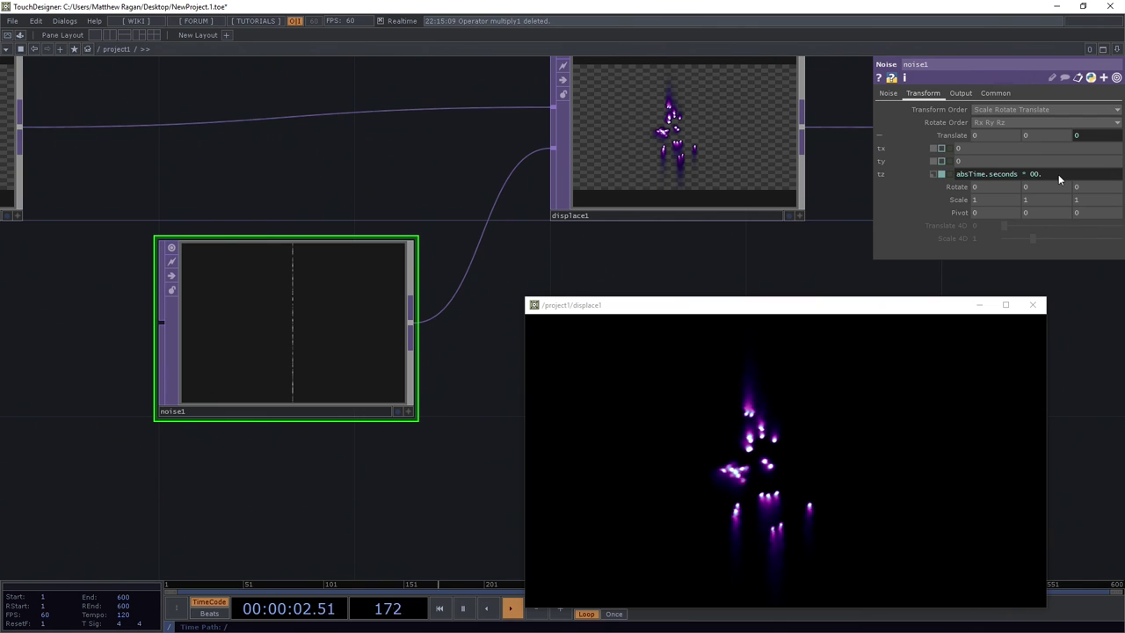
pyautogui.write('1')
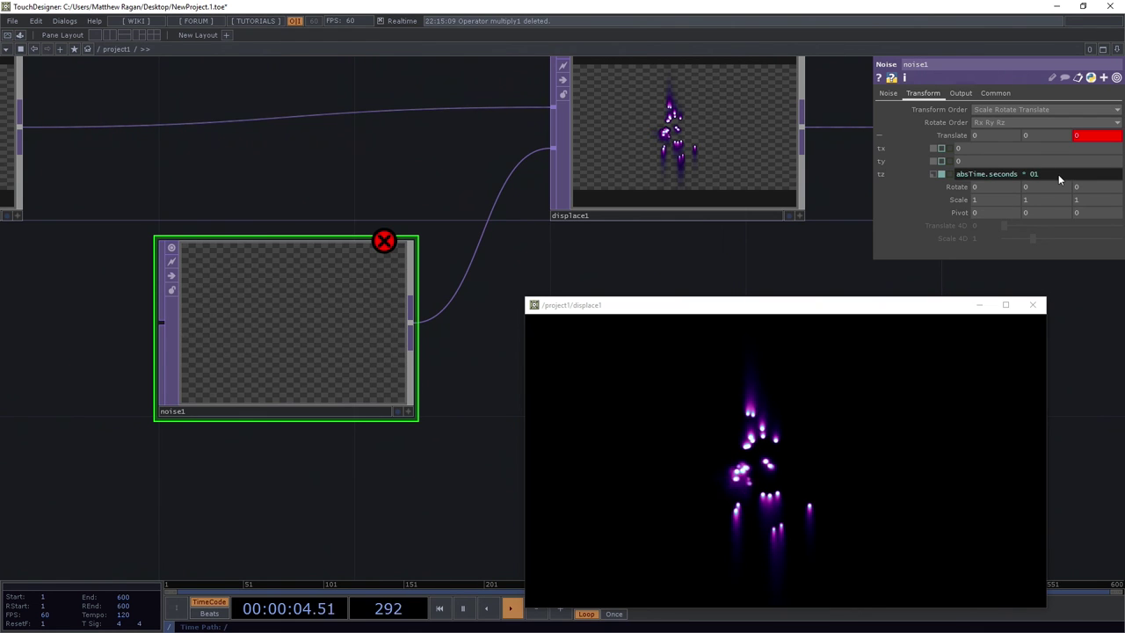
pyautogui.press('BackSpace')
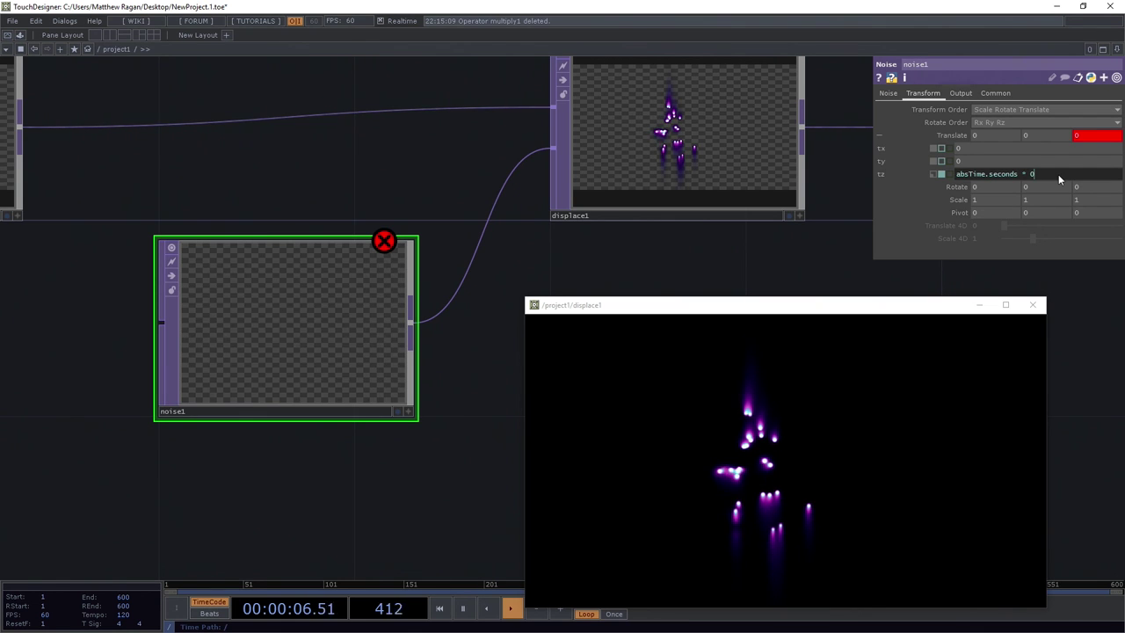
pyautogui.write('.1')
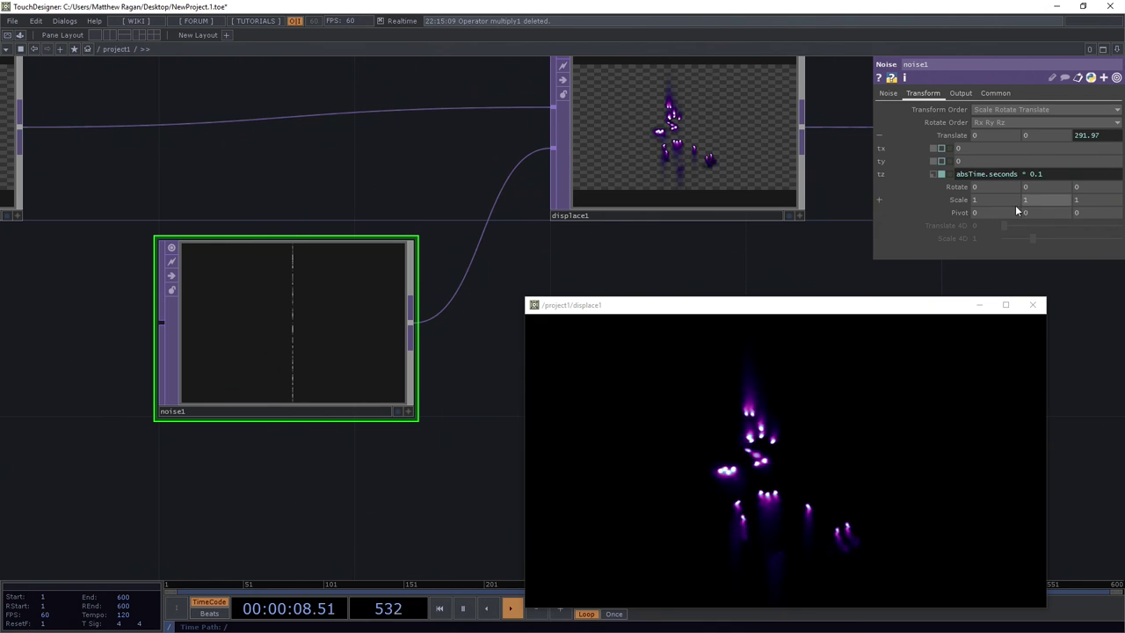
# Step: Change the noise1 Z translate expression to absTime.seconds * 0.5
pyautogui.scroll(5, 306, 310)
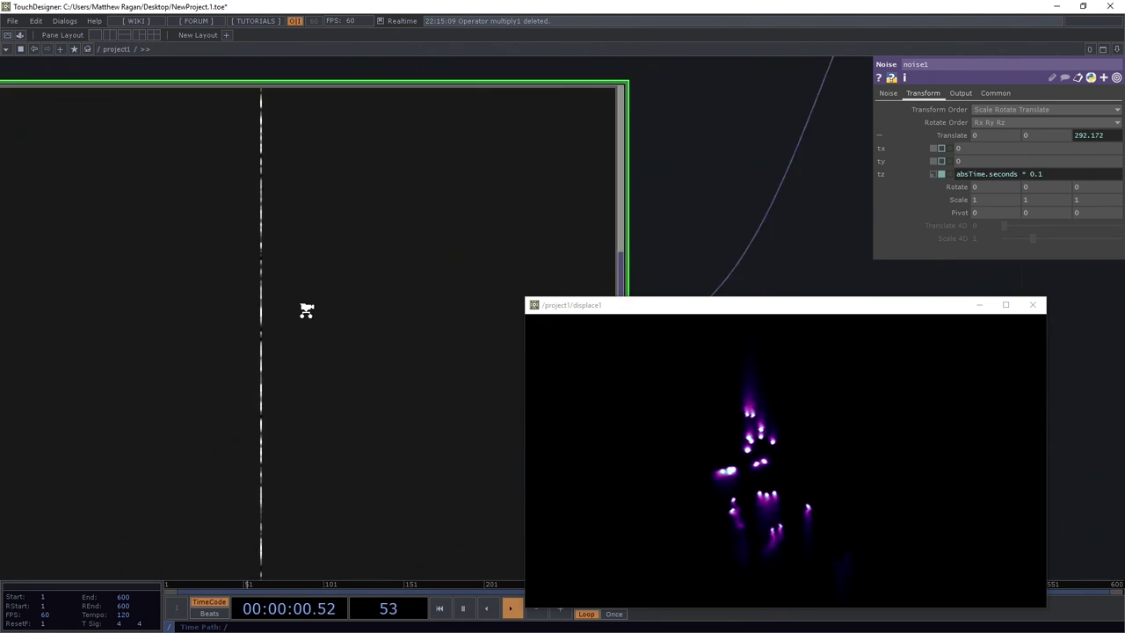
pyautogui.scroll(2, 306, 308)
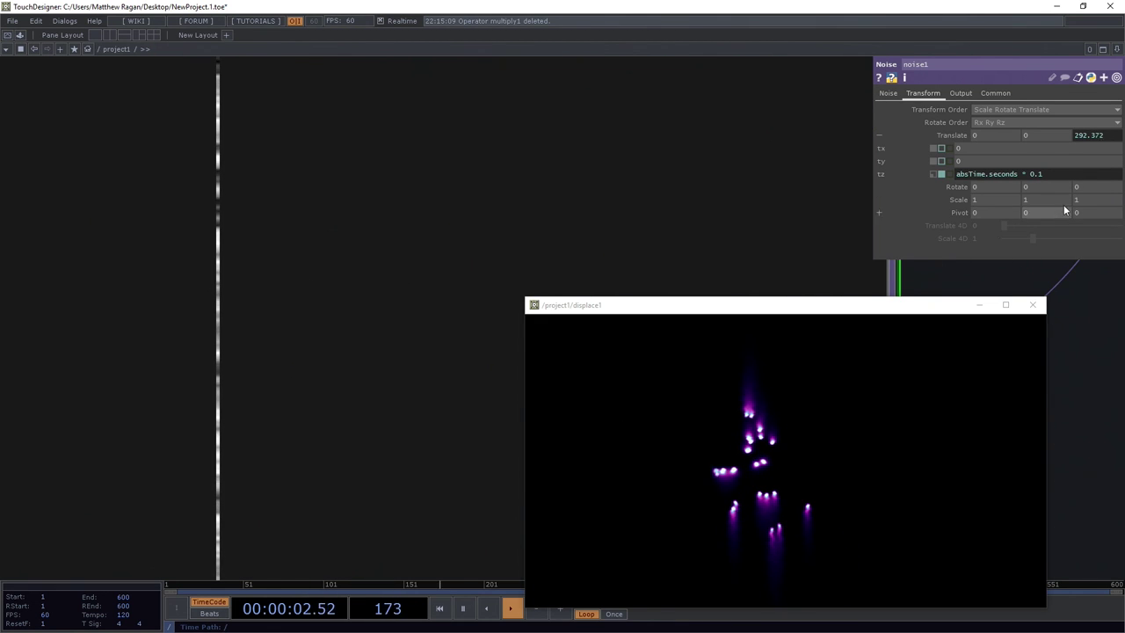
pyautogui.press('BackSpace')
pyautogui.write('5')
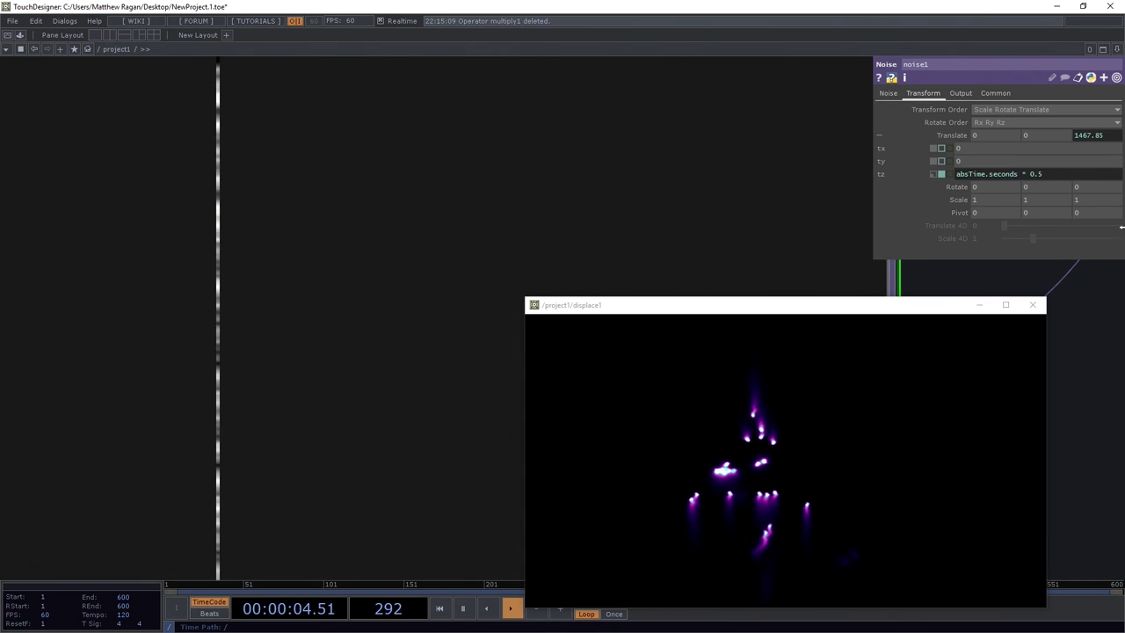
# Step: Close the floating displace1 viewer window and return to an overview of the whole network
pyautogui.click(1030, 306)
pyautogui.scroll(-10, 372, 158)
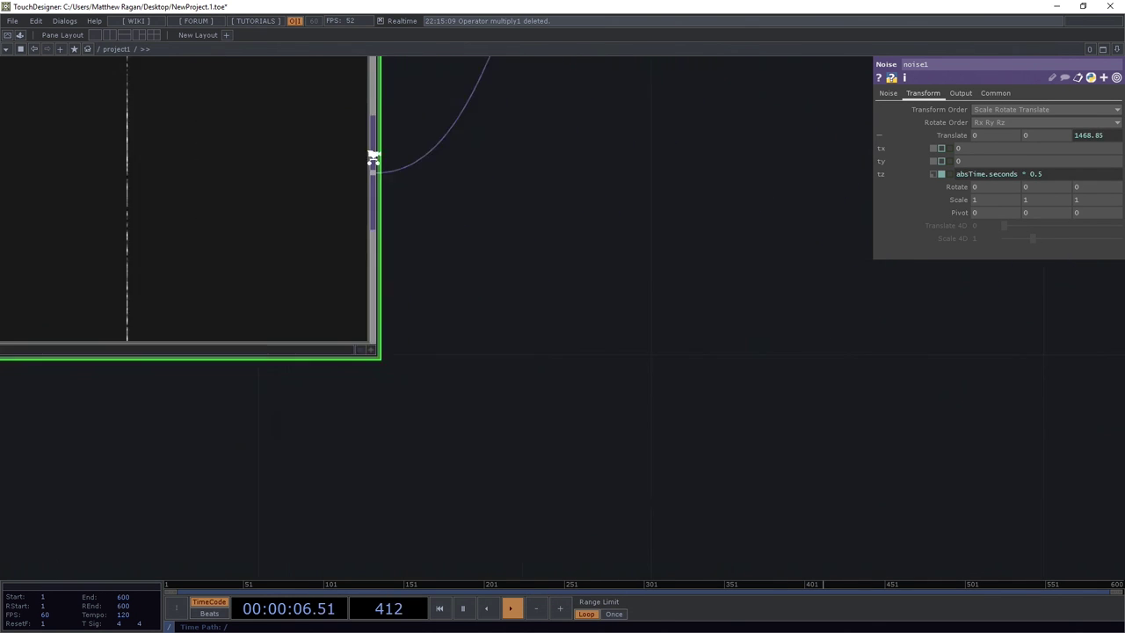
pyautogui.scroll(-5, 715, 369)
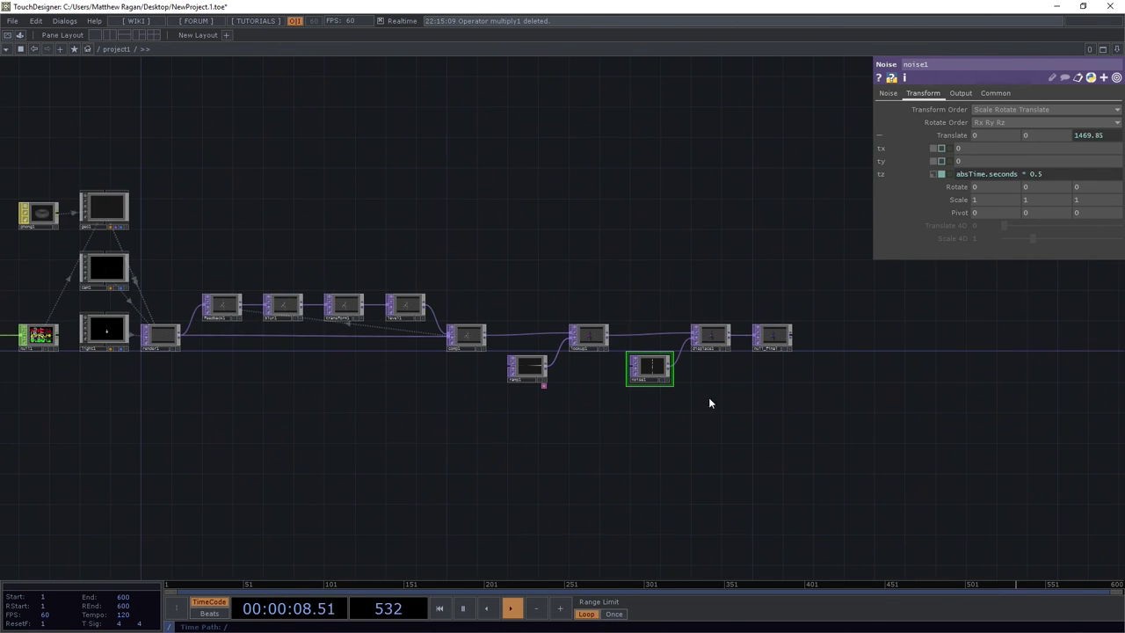